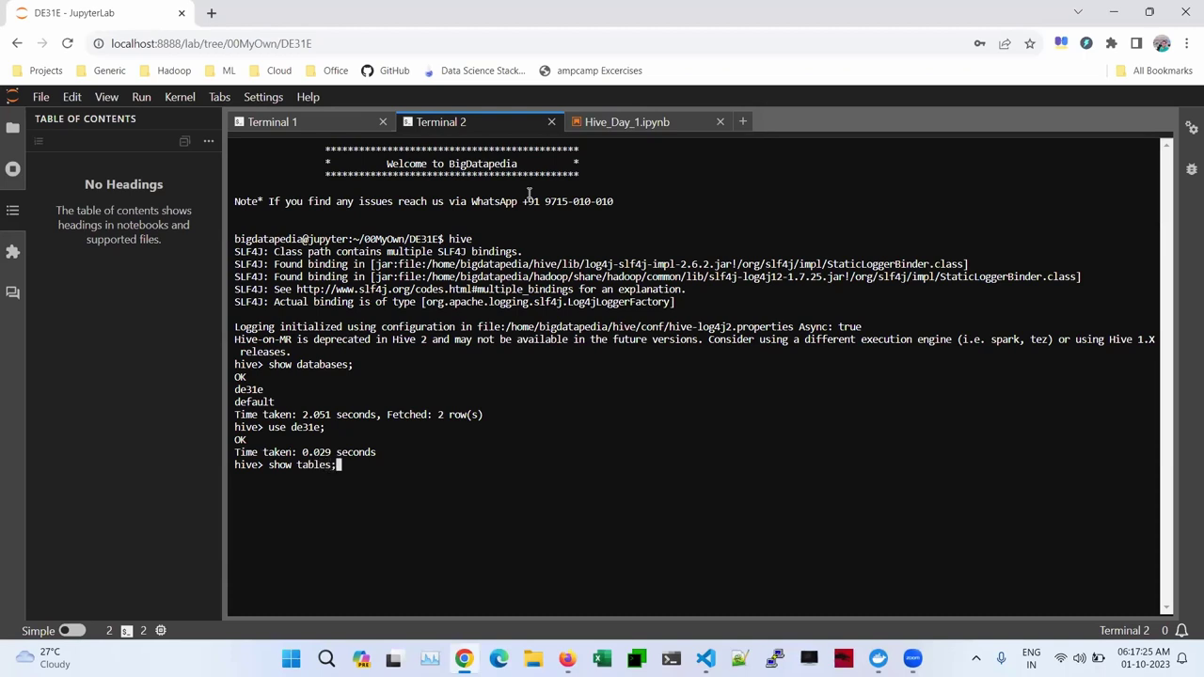
Insert a row into the demo table's id and name columns with id 1 and a person's first name
type("i")
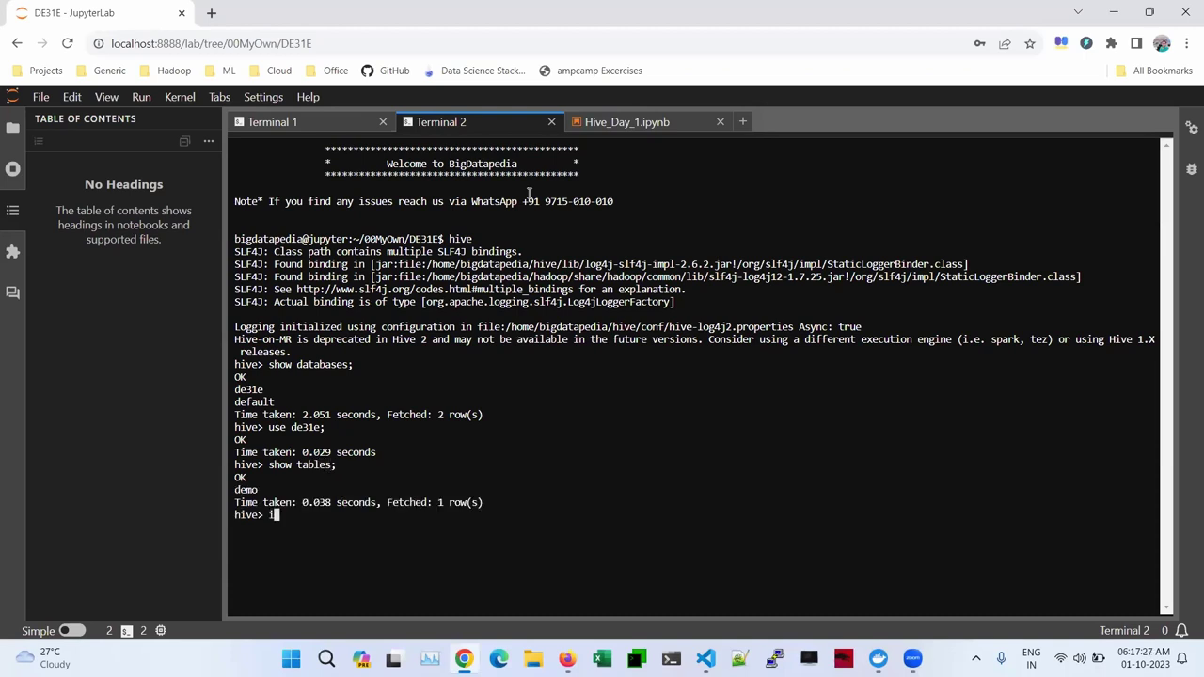
type("nsert into ")
type("dem")
type("o val")
key("BackSpace")
key("BackSpace")
type("(id, name_)")
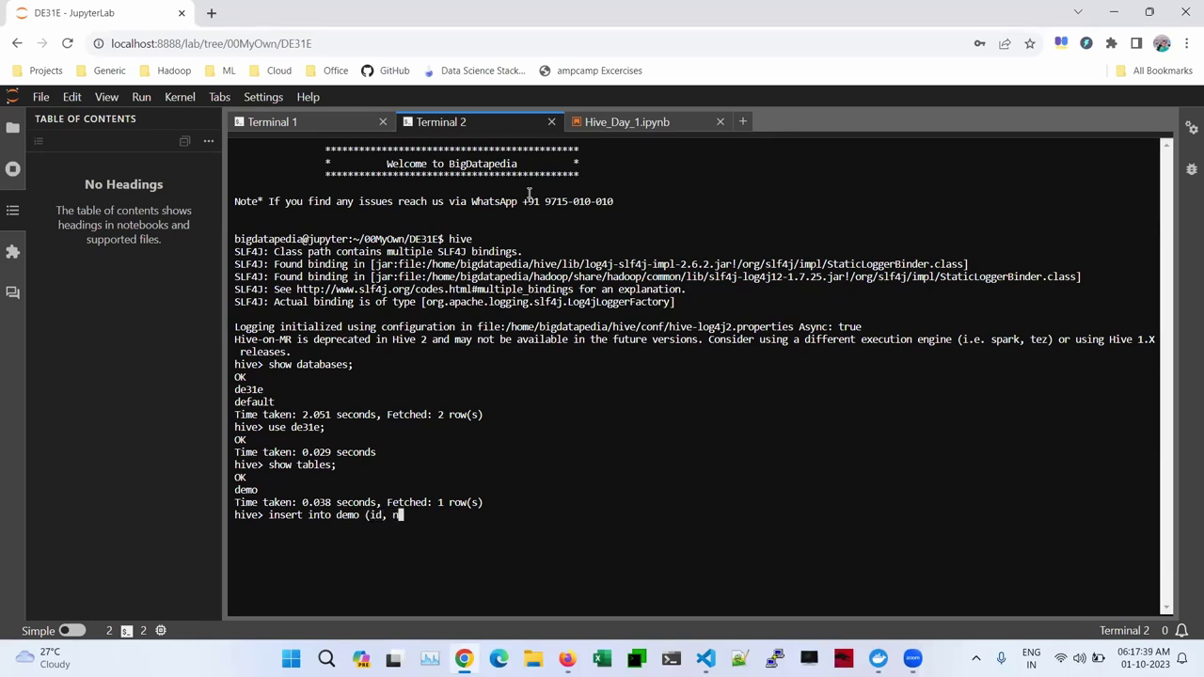
key("BackSpace")
key("BackSpace")
type(") values (1, ")
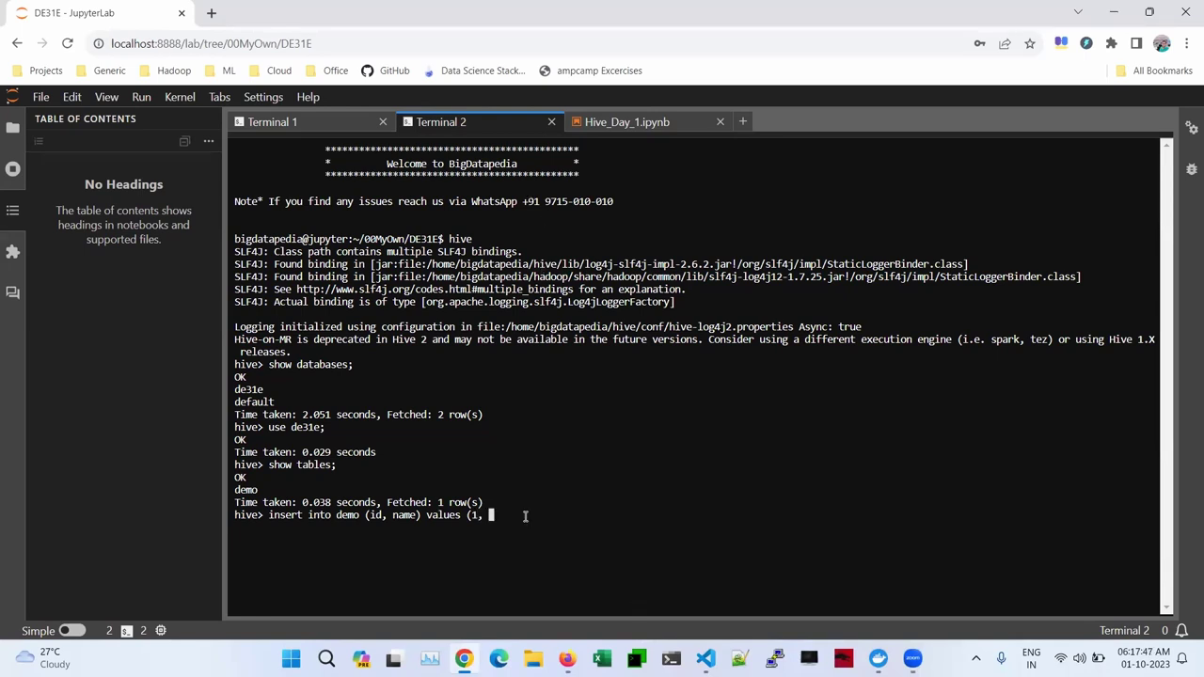
type("'chitra'),")
key("BackSpace")
type(";")
key("Return")
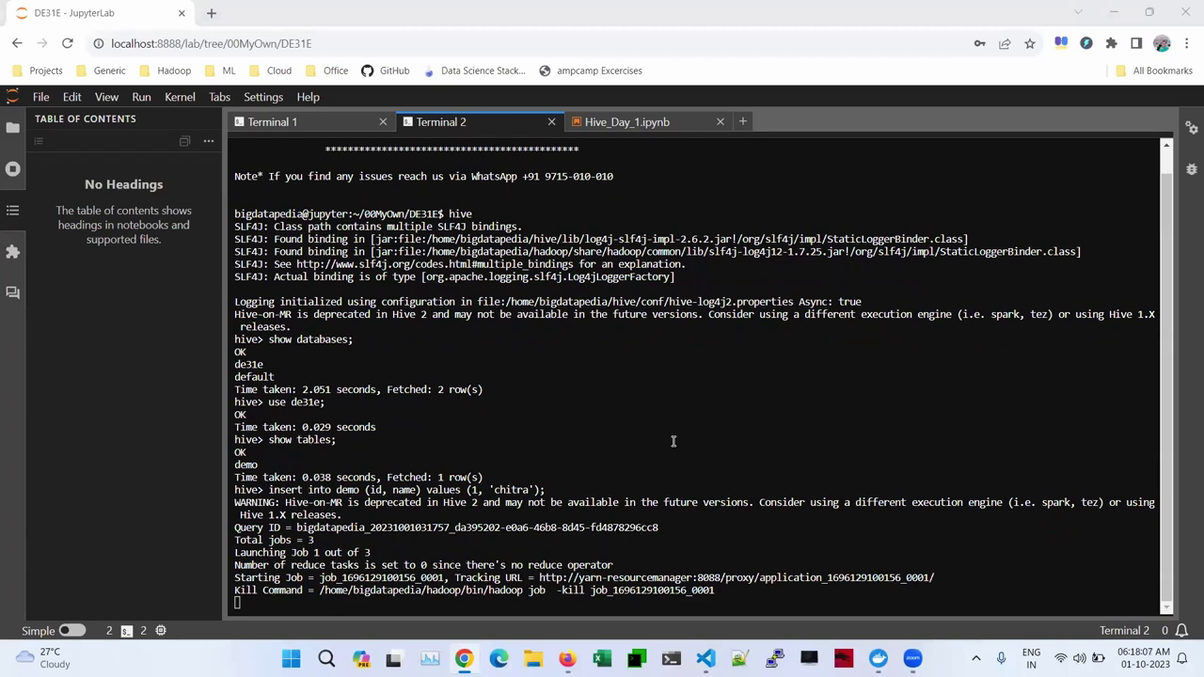
Open the Hadoop applications page at localhost:8088/cluster/apps in a new browser tab and examine the insert job's name and application type
double_click(621, 591)
left_click(211, 12)
type("8088/cluster/apps")
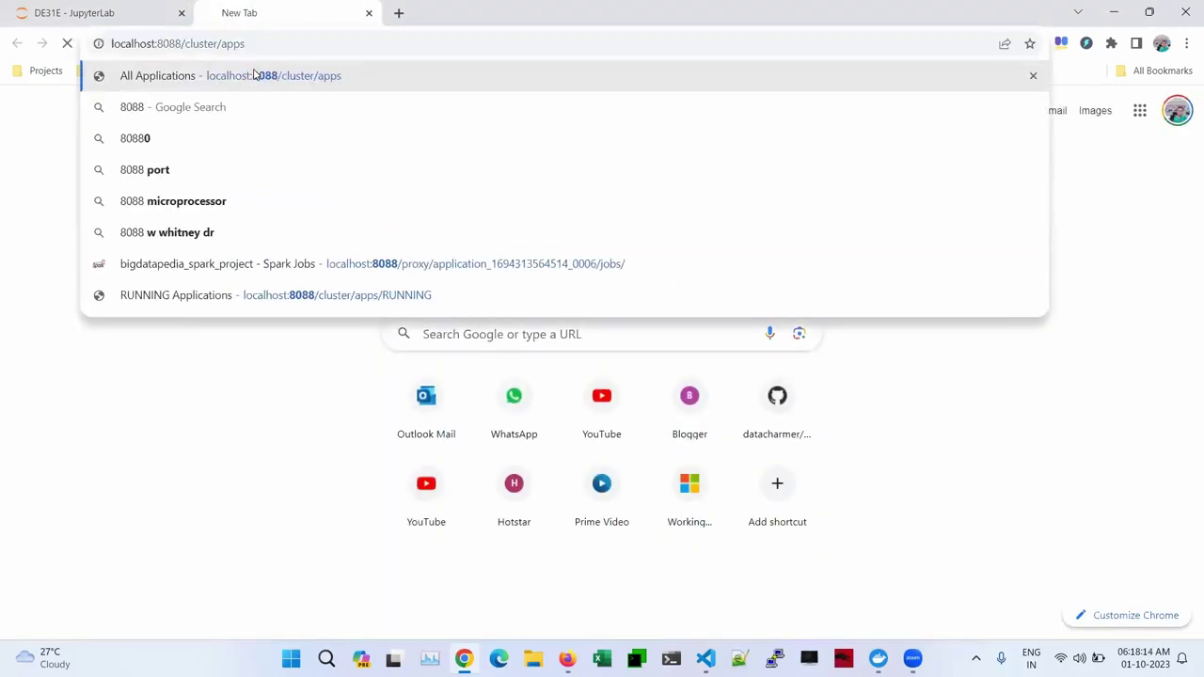
key("Return")
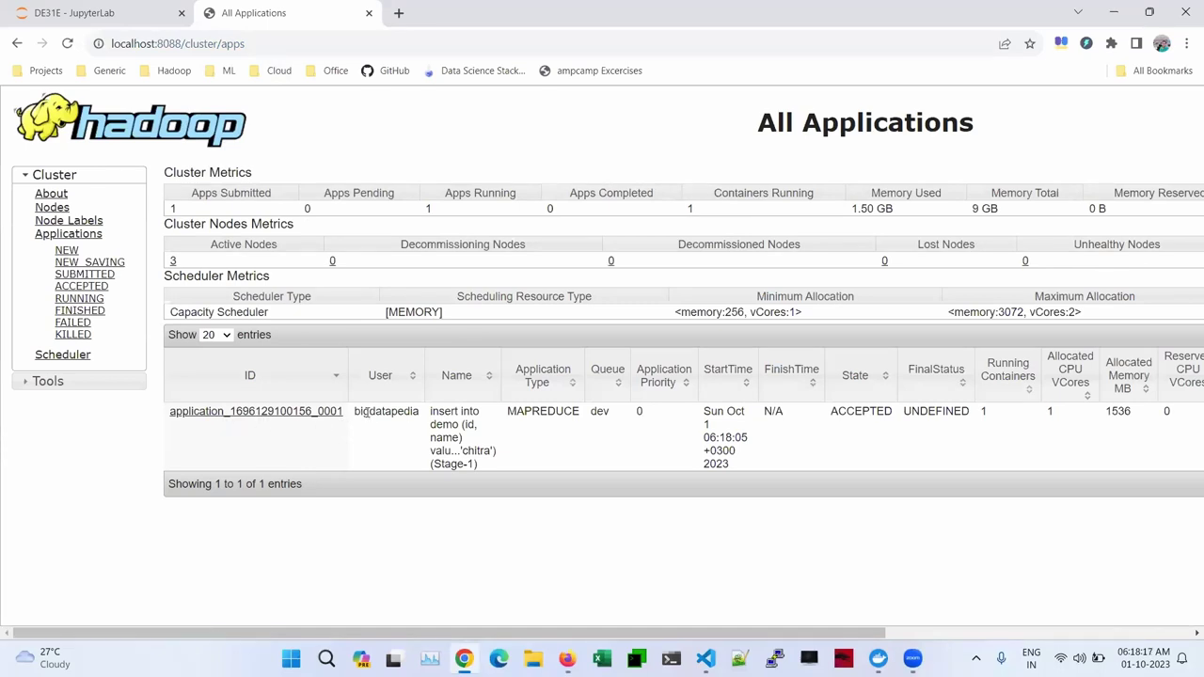
left_click_drag(358, 414, 496, 480)
left_click(513, 419)
double_click(541, 411)
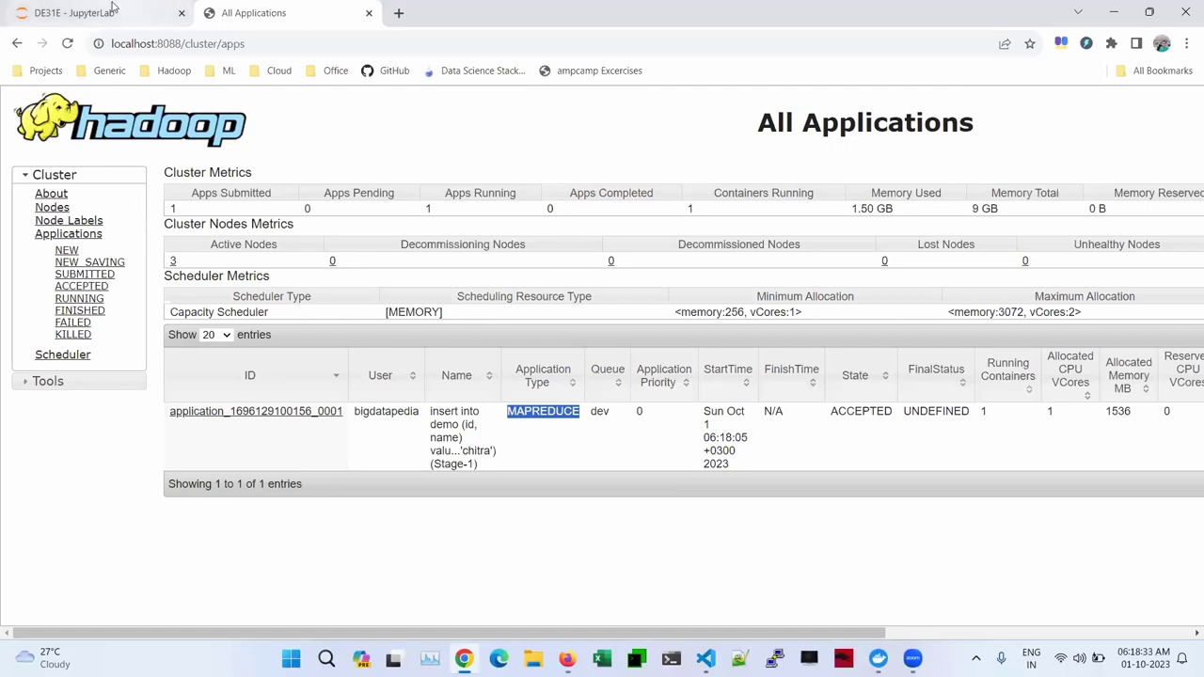
Return to the Hive session in JupyterLab and query all rows with select * from demo;
key("ctrl+shift+Tab")
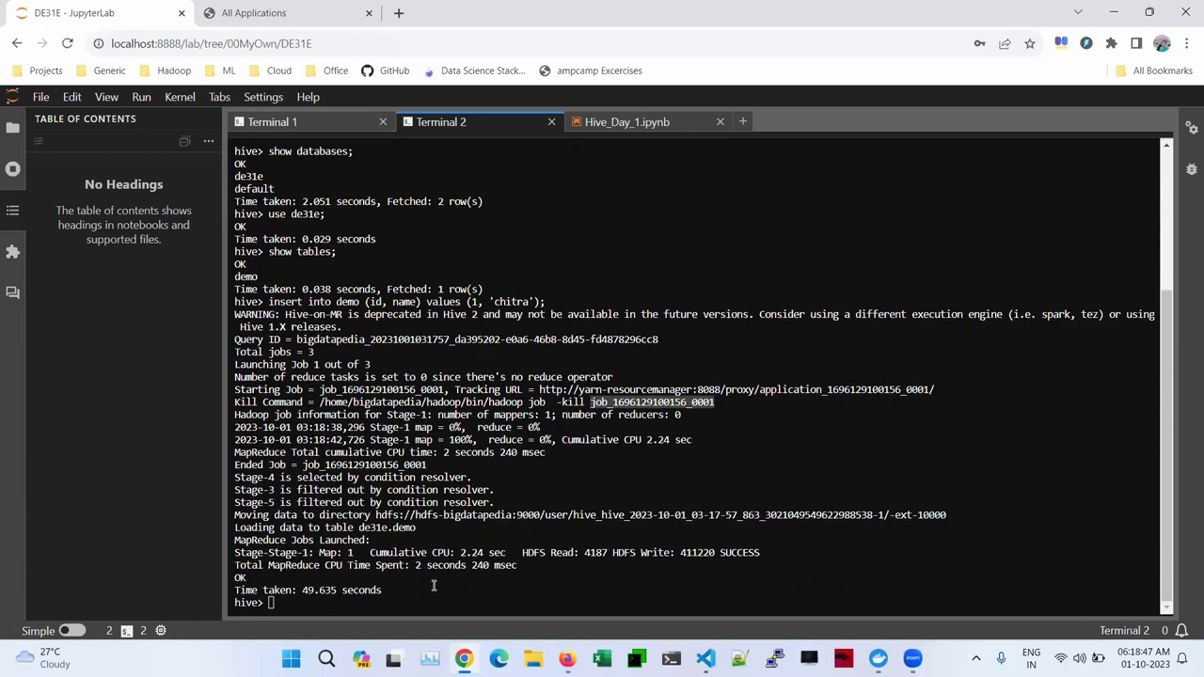
left_click(337, 569)
type("s")
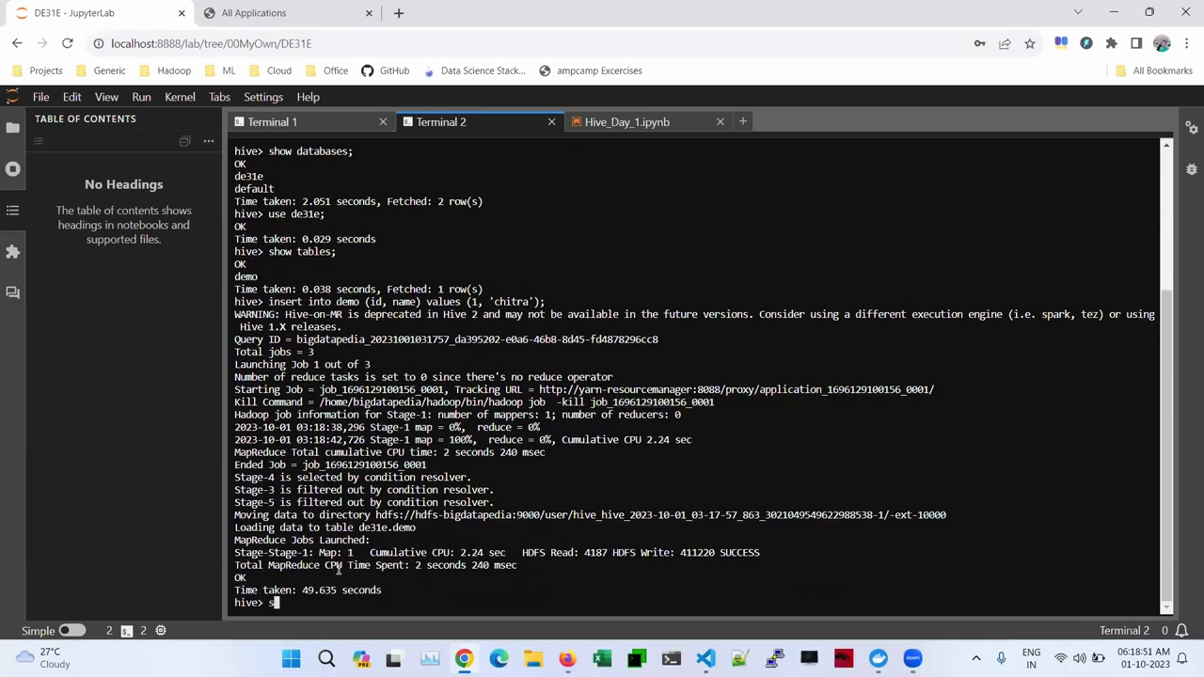
type("elect * from demo;")
key("Return")
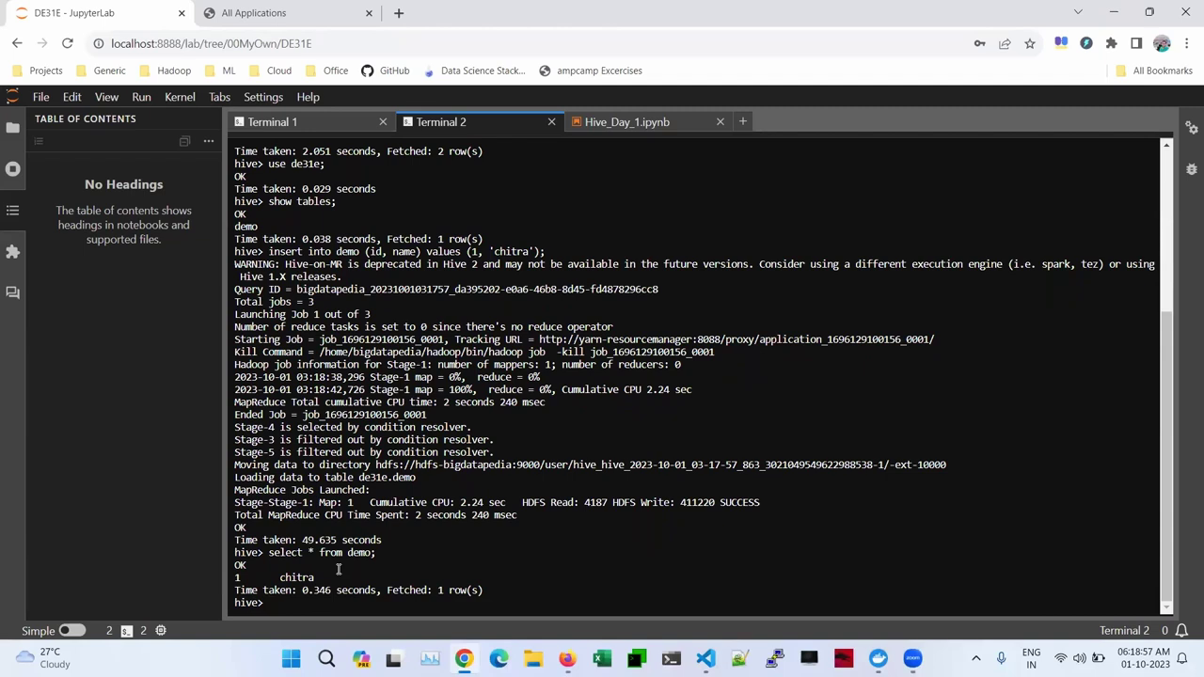
In the Hive_Day_1.ipynb notebook, run select * from de31e.demo in the empty last cell, reusing the table name from the create table cell
left_click(621, 122)
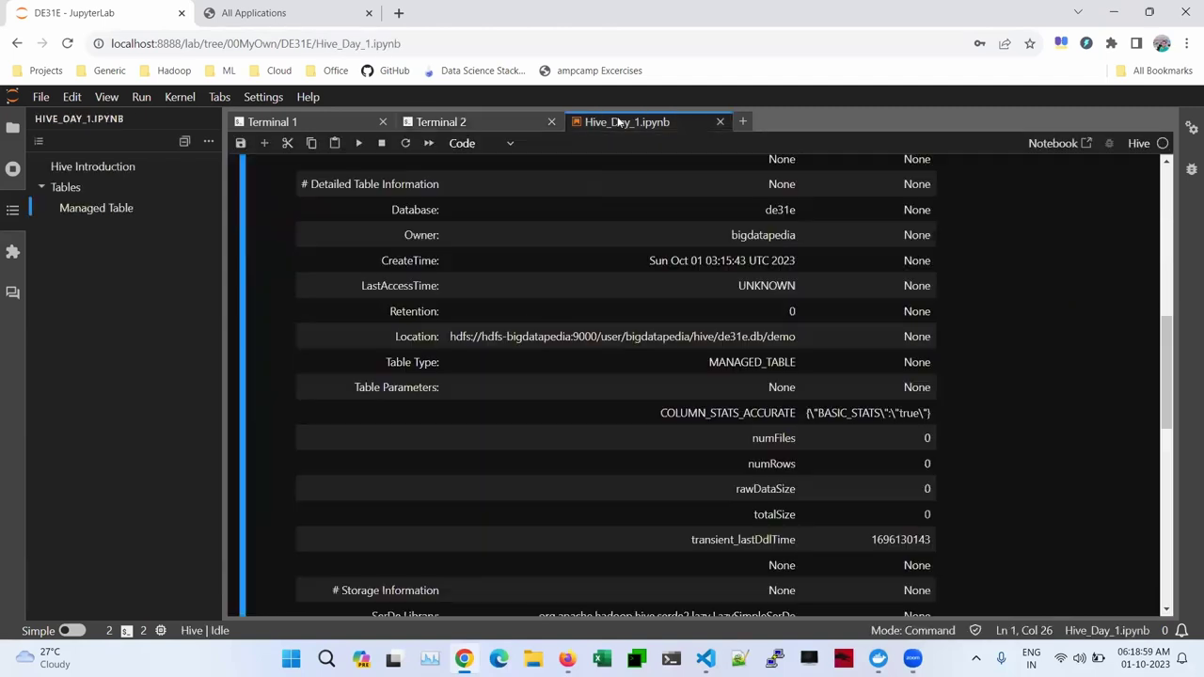
scroll(493, 323, "down", 10)
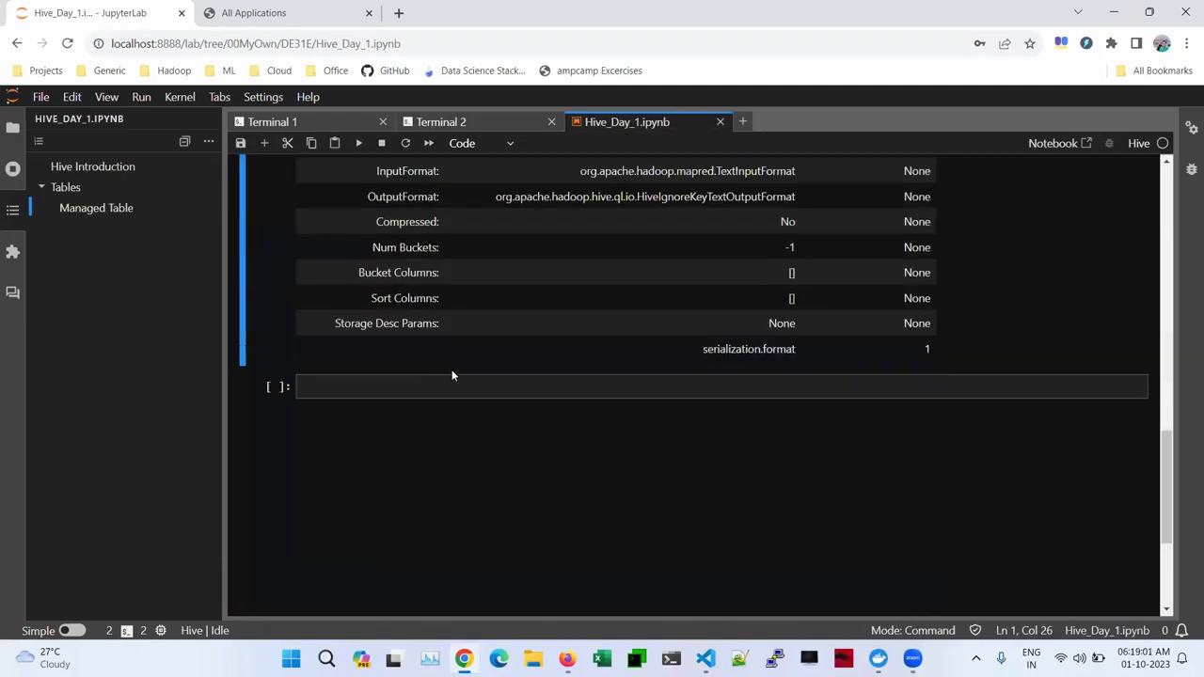
scroll(451, 376, "up", 10)
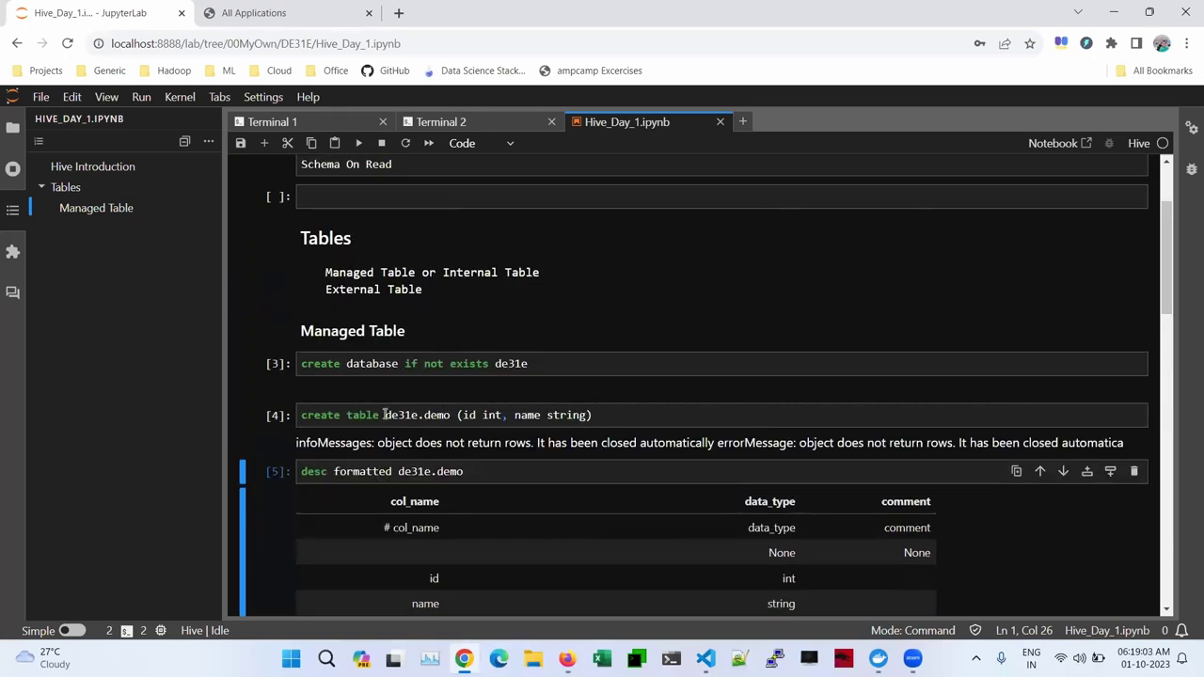
left_click(384, 415)
left_click_drag(384, 415, 451, 415)
key("ctrl+c")
scroll(440, 450, "down", 10)
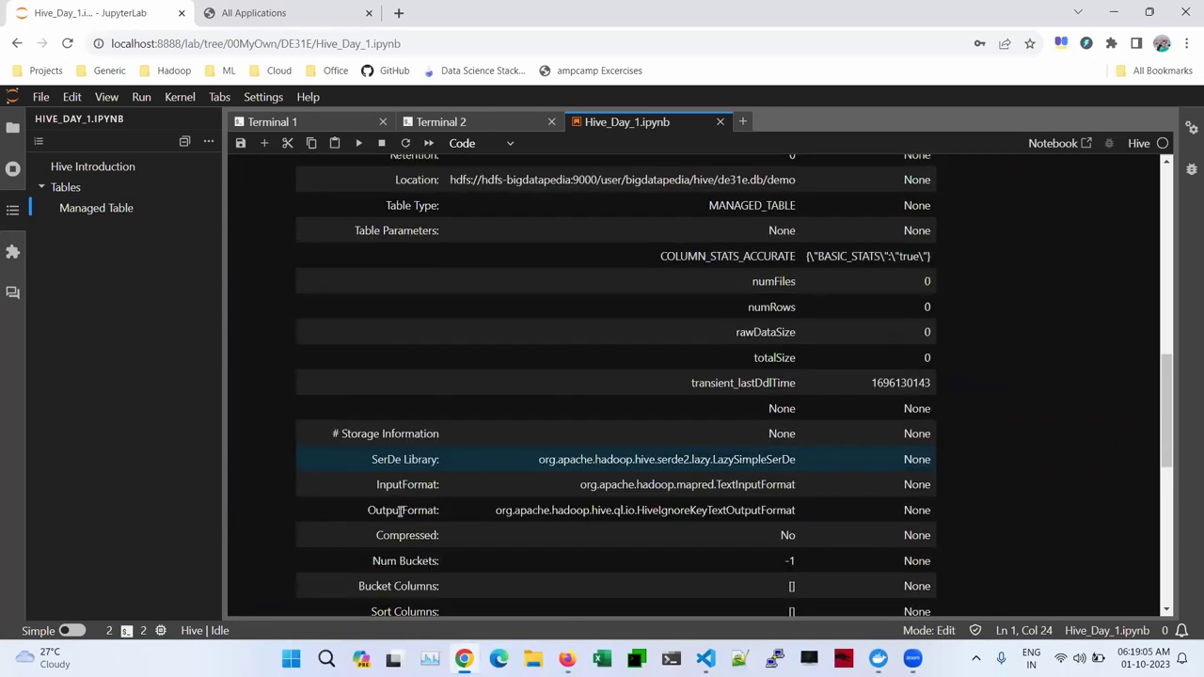
scroll(400, 510, "down", 10)
scroll(348, 356, "up", 2)
left_click(361, 311)
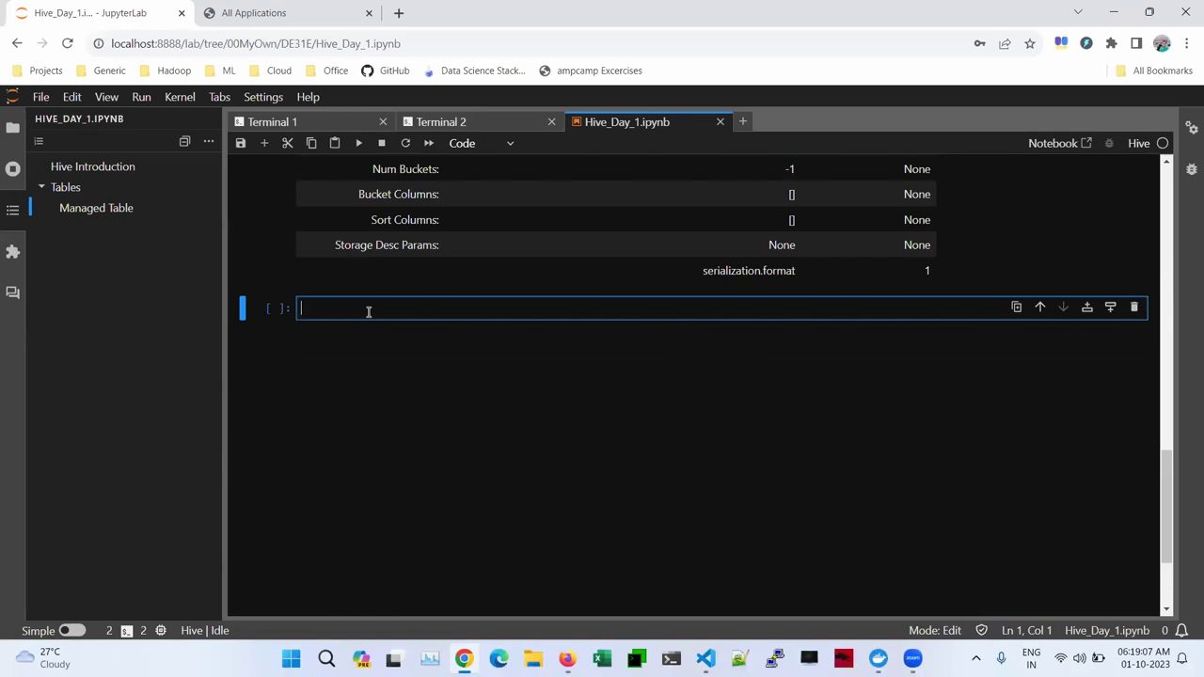
type("select * from")
key("ctrl+v")
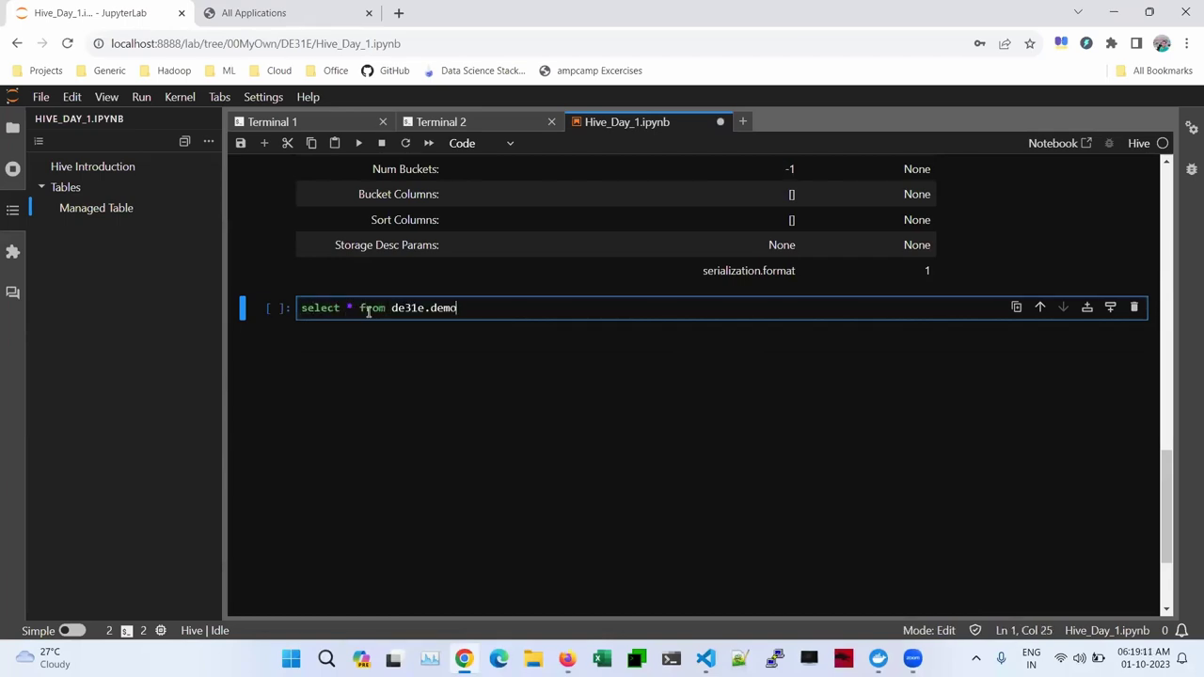
key("shift+Return")
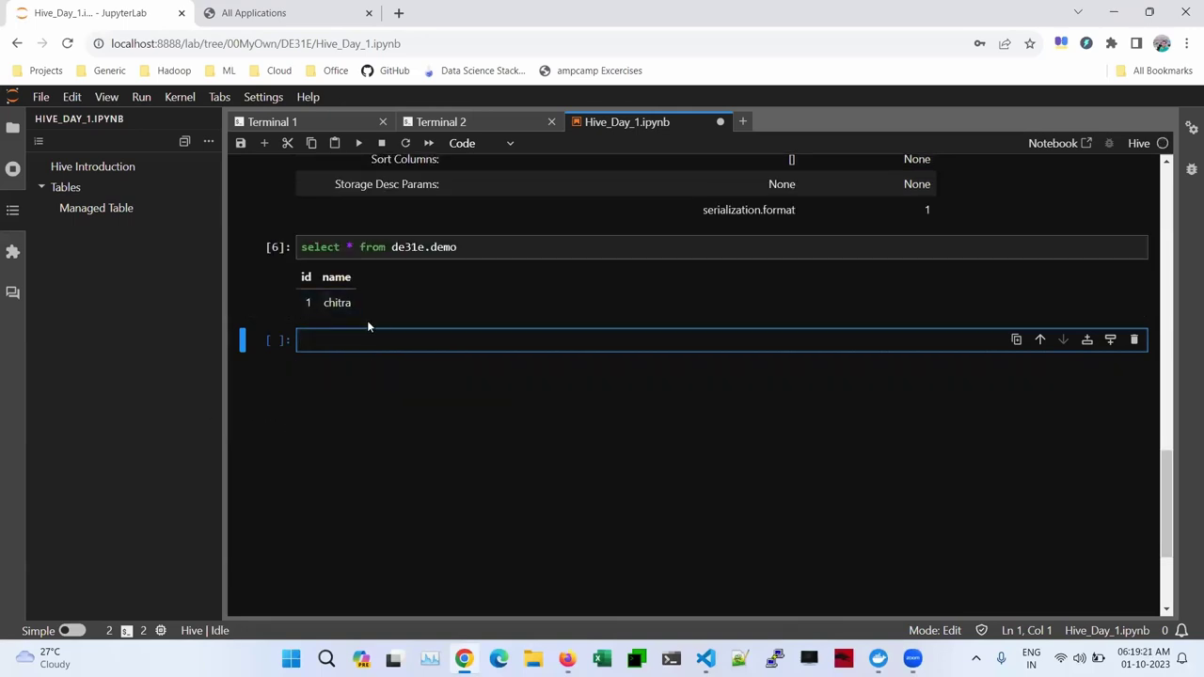
In the shell terminal, rerun the HDFS listing of the de31e.db/demo directory and compare the listed file path with the directory path
left_click(306, 124)
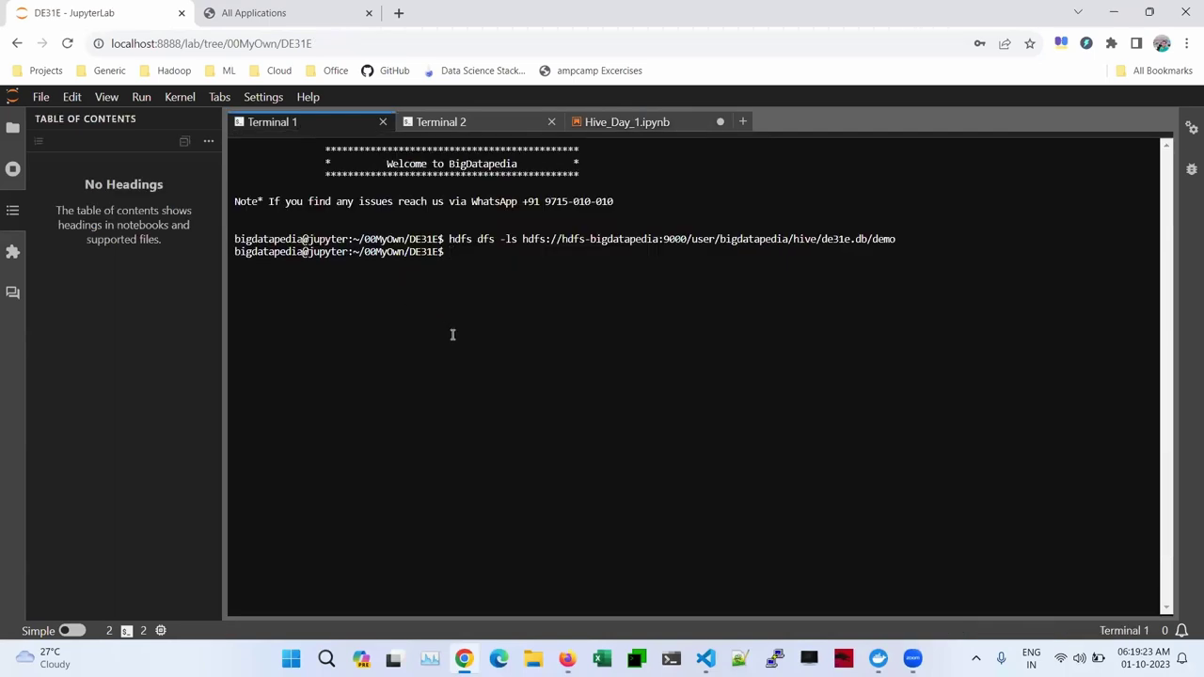
key("Up")
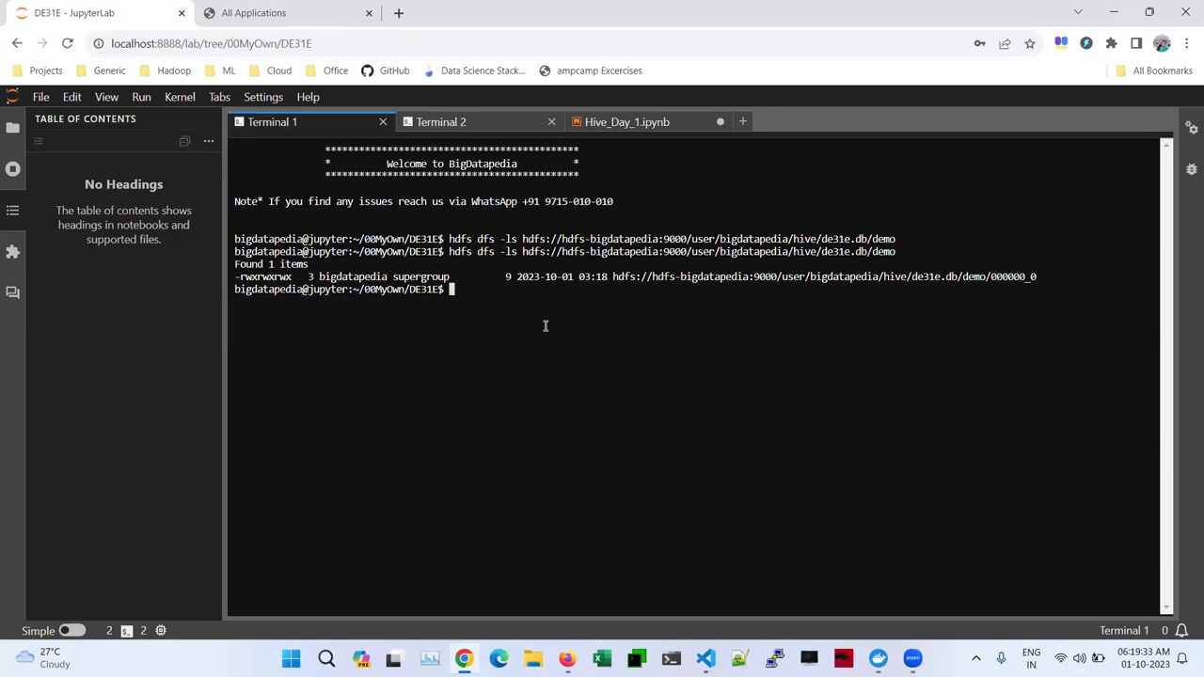
left_click_drag(615, 277, 838, 277)
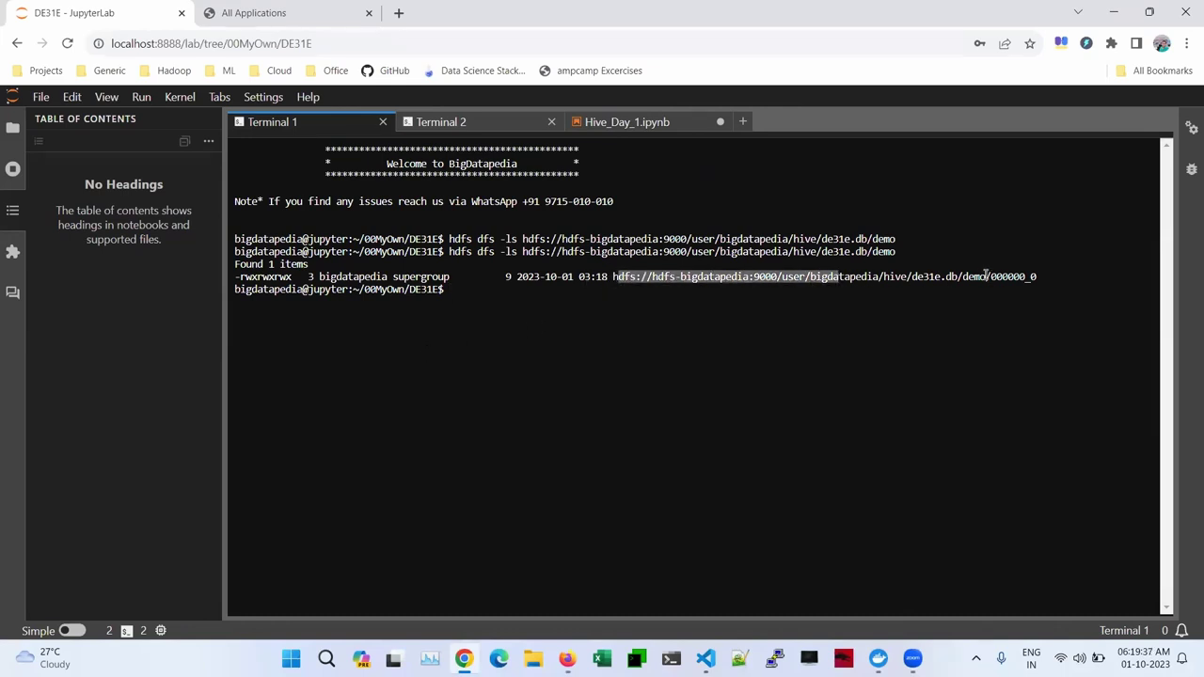
left_click_drag(899, 239, 479, 239)
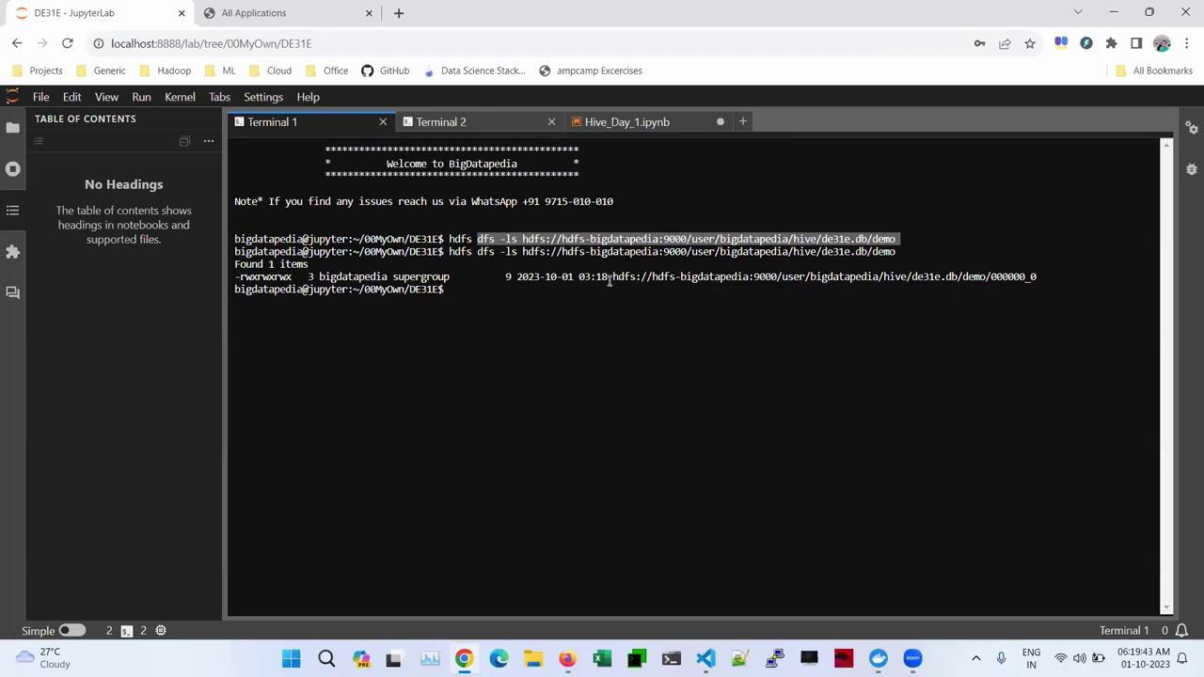
Print the contents of the demo table's data file 000000_0 with hdfs dfs -cat and its full HDFS path
left_click_drag(613, 276, 1037, 276)
key("ctrl+c")
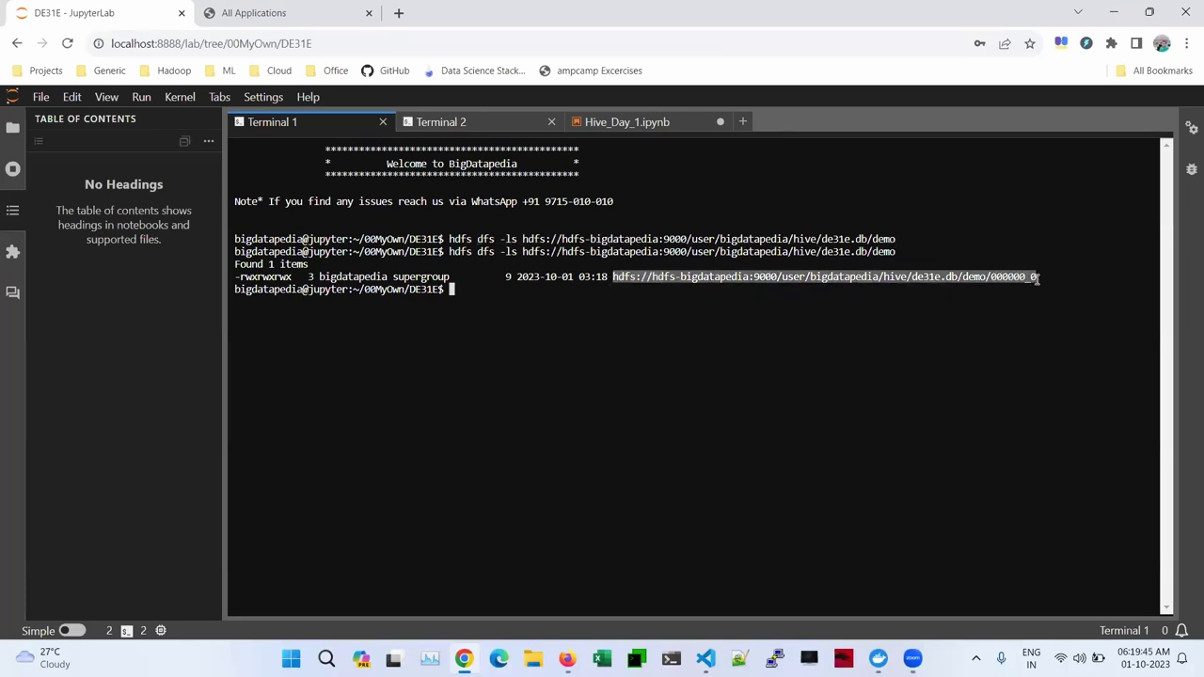
type("hdfs dfs -cat")
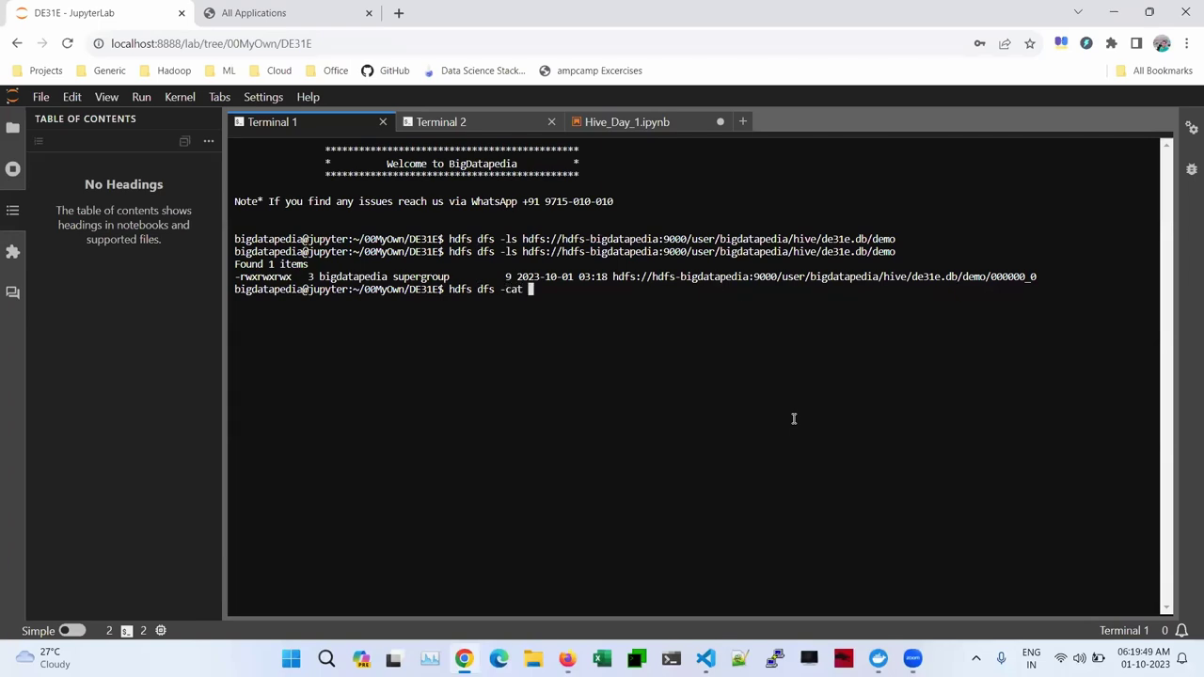
key("ctrl+v")
key("Return")
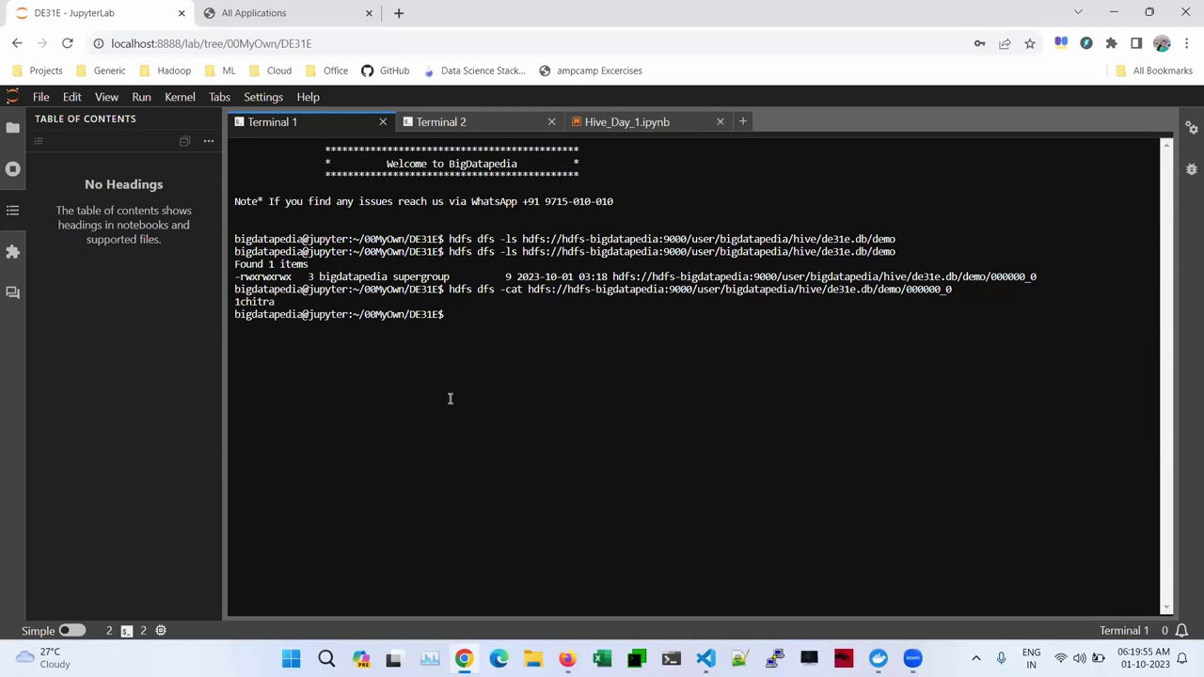
double_click(244, 303)
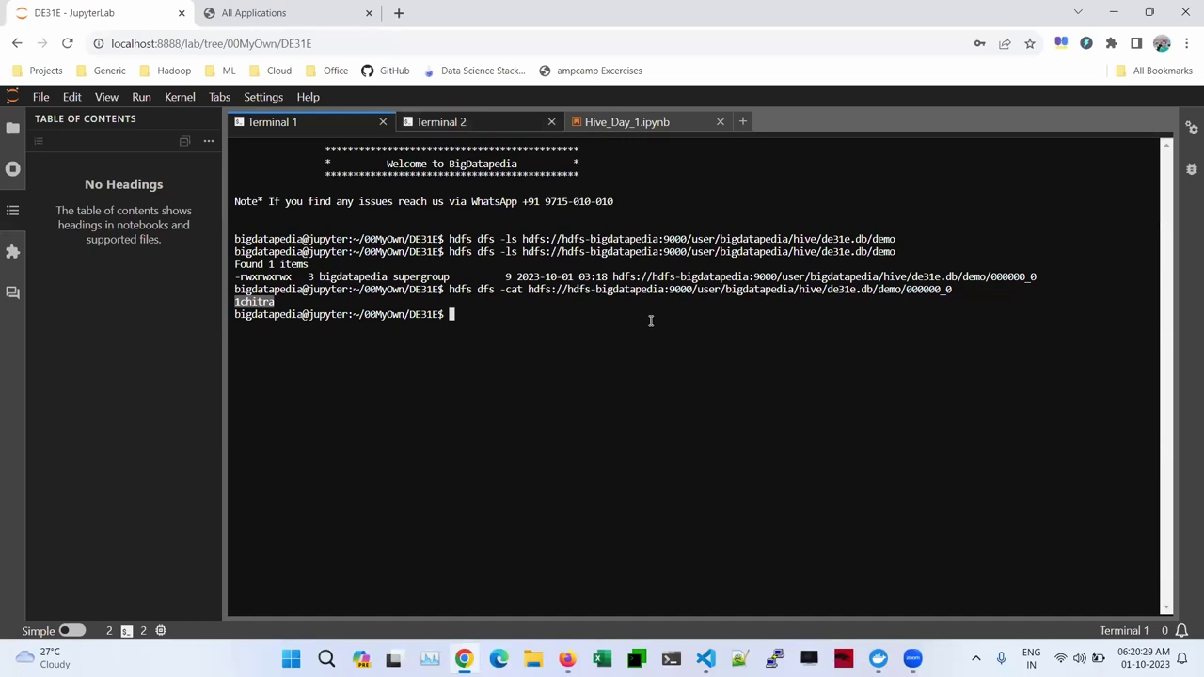
Recall the earlier insert statement in the Hive session and change its id value to 2
key("ctrl+shift+bracketright")
key("Up")
key("Up")
key("Left")
key("Left")
key("Left")
key("Left")
key("Left")
key("Left")
key("Left")
key("Left")
key("Left")
key("Left")
key("Left")
key("Left")
key("BackSpace")
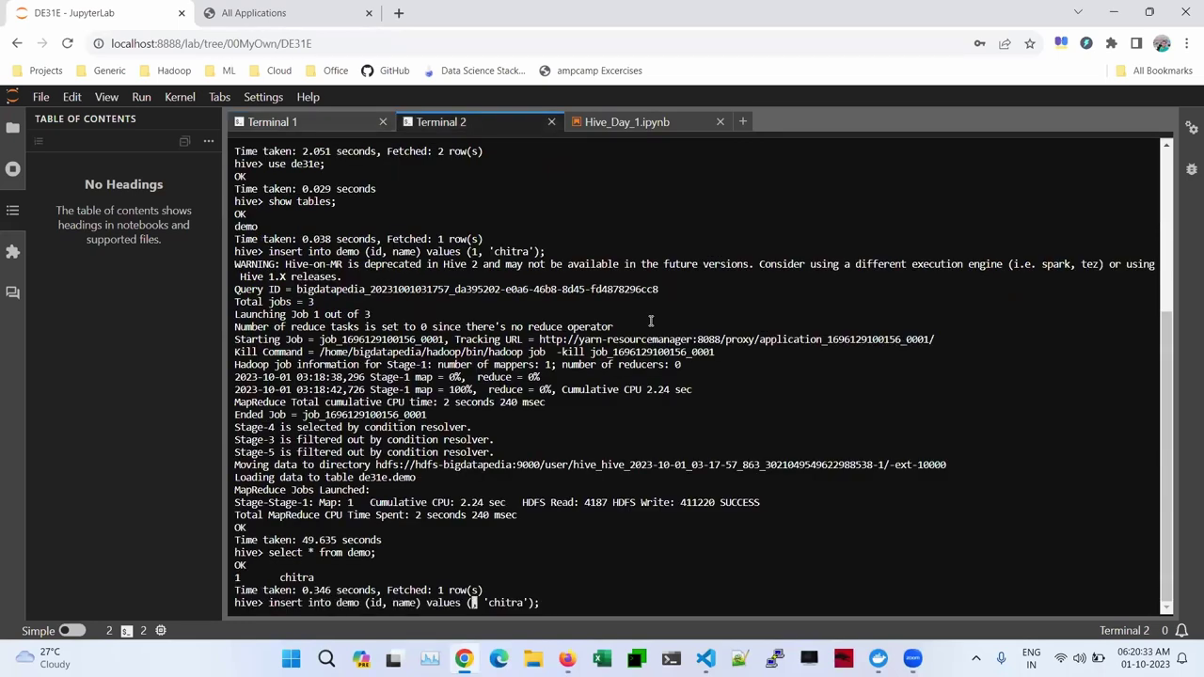
type("2")
Replace the name in the recalled insert statement with another person's first name and run it
key("Right")
key("Right")
key("Right")
key("Right")
key("Right")
key("Right")
key("Right")
key("Right")
key("Right")
key("BackSpace")
key("BackSpace")
key("BackSpace")
key("BackSpace")
key("BackSpace")
key("BackSpace")
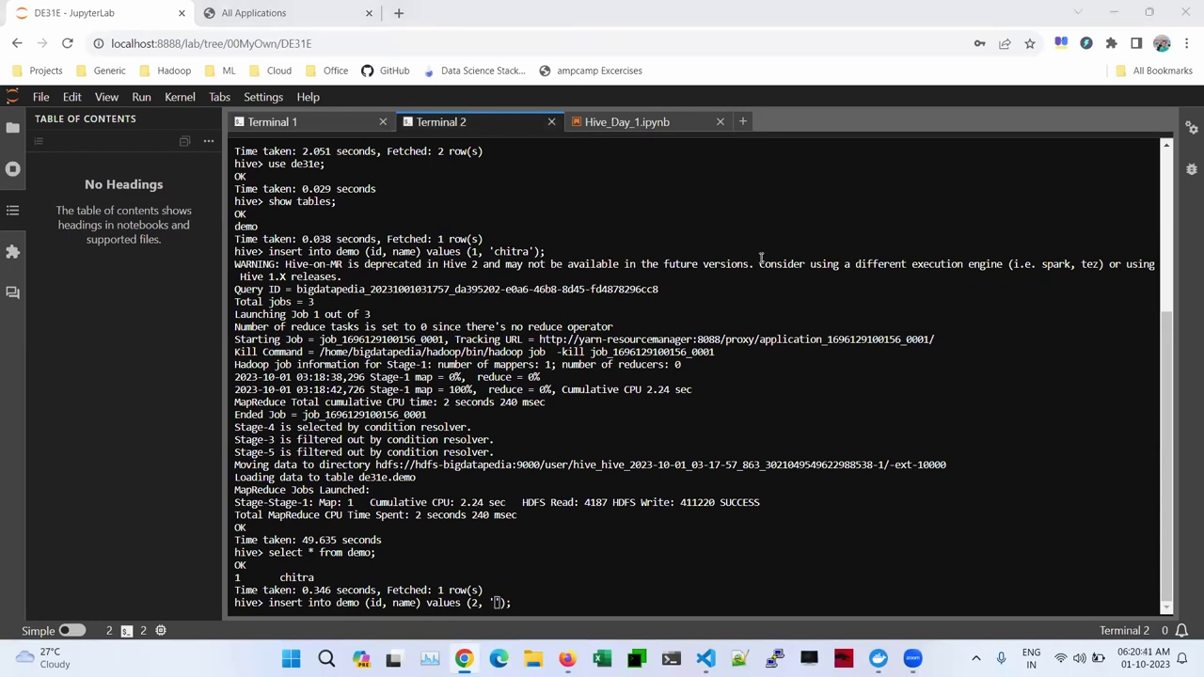
left_click(697, 419)
type("abinaya")
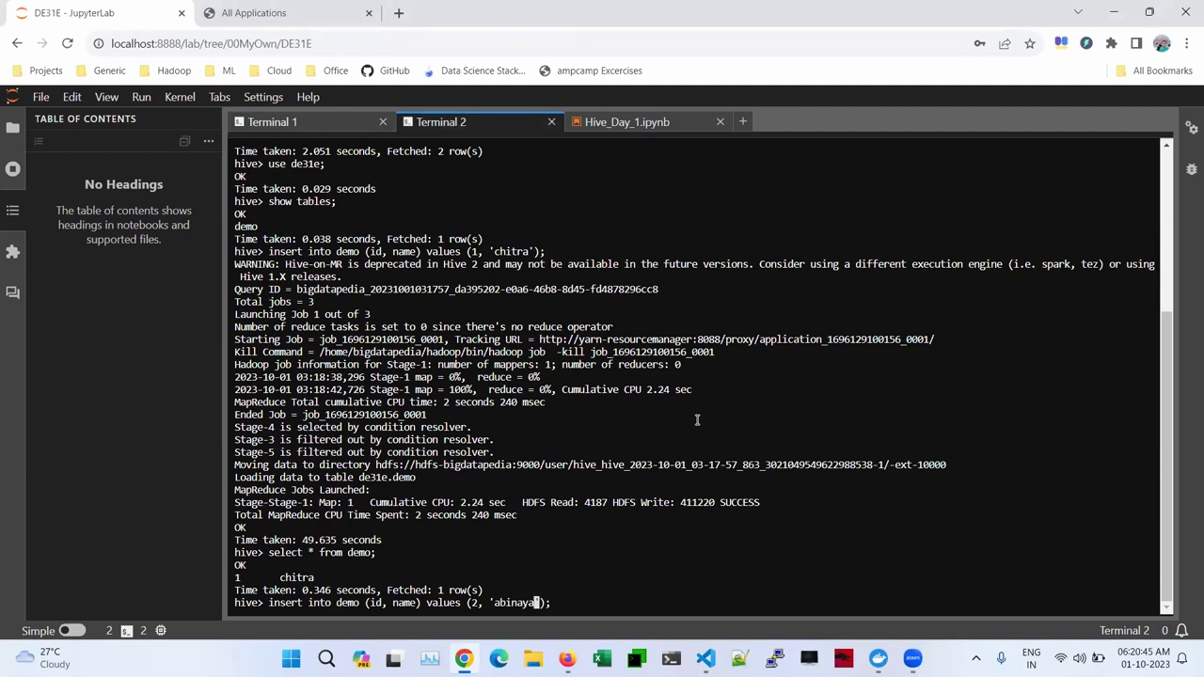
key("Return")
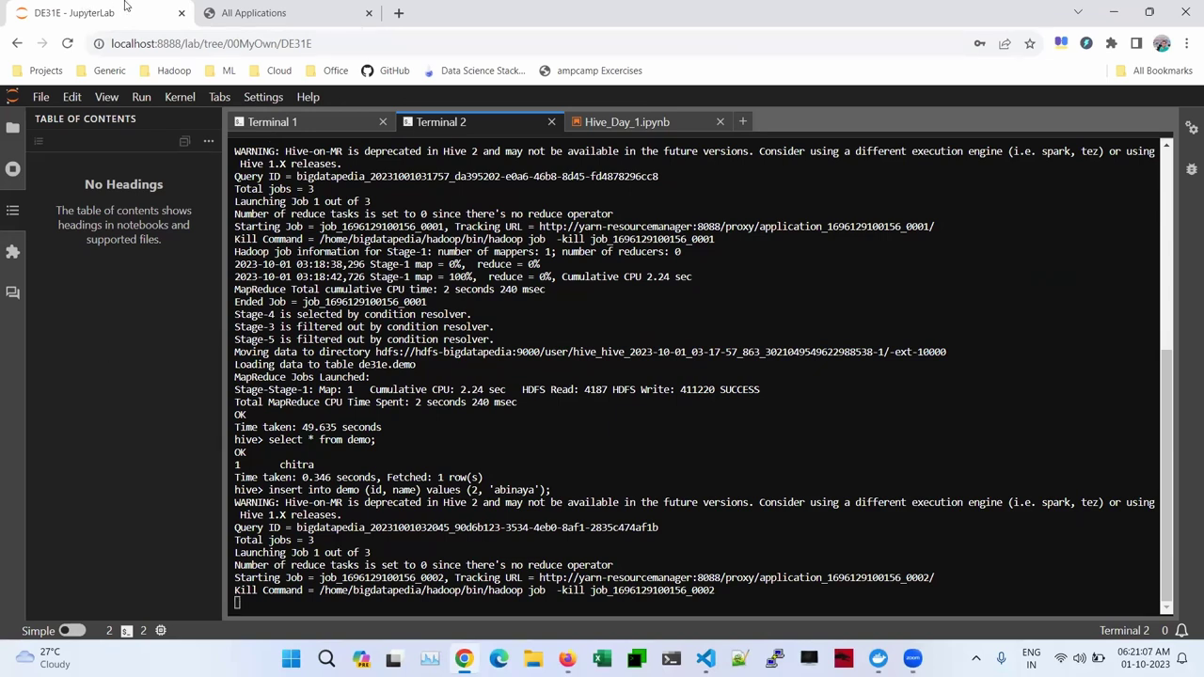
Refresh the Hadoop applications list, check the states of both insert jobs, and return to JupyterLab
left_click(252, 13)
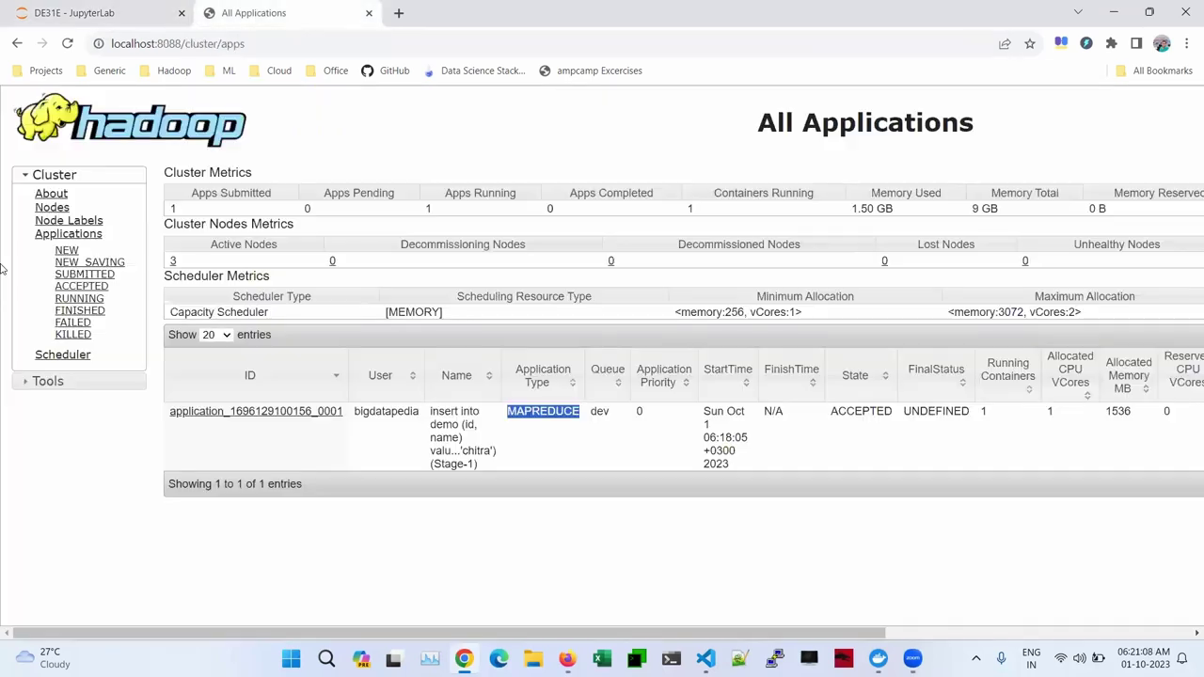
left_click(75, 231)
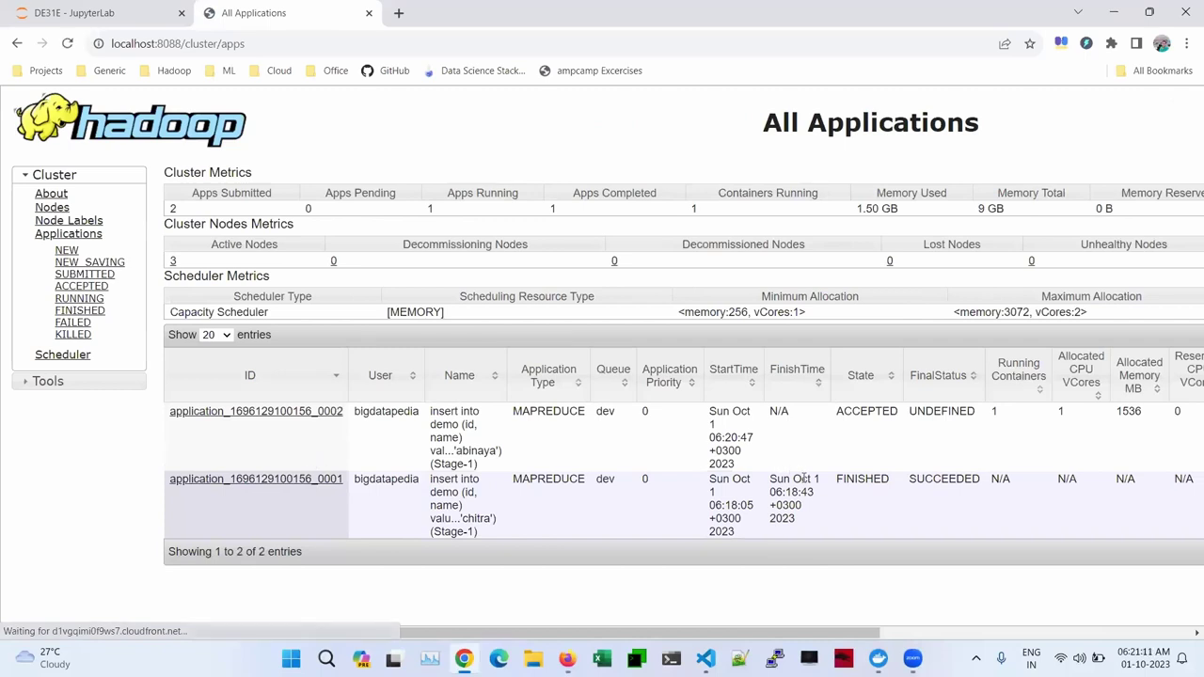
double_click(858, 480)
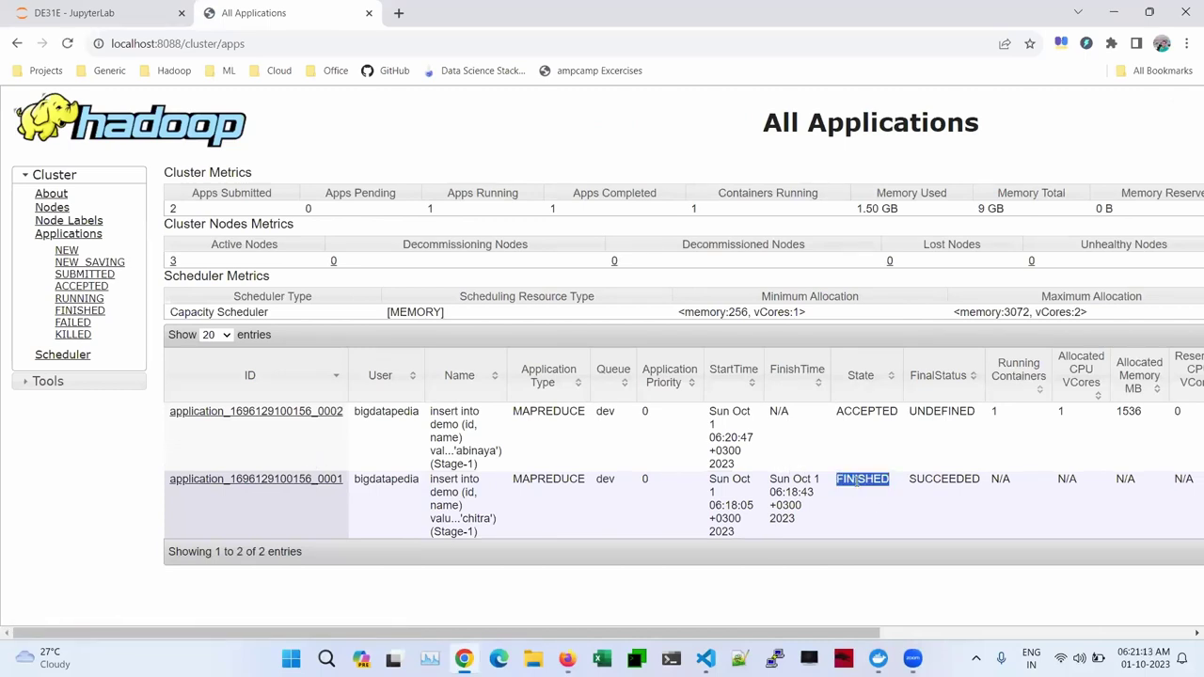
double_click(867, 411)
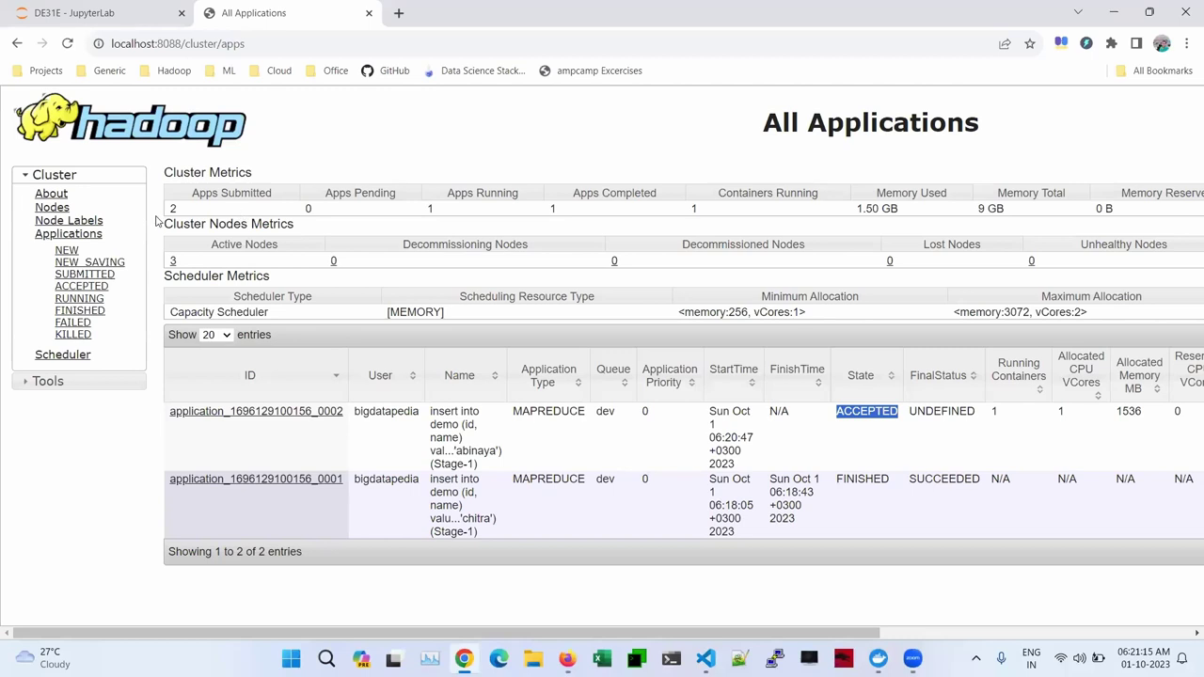
left_click(84, 234)
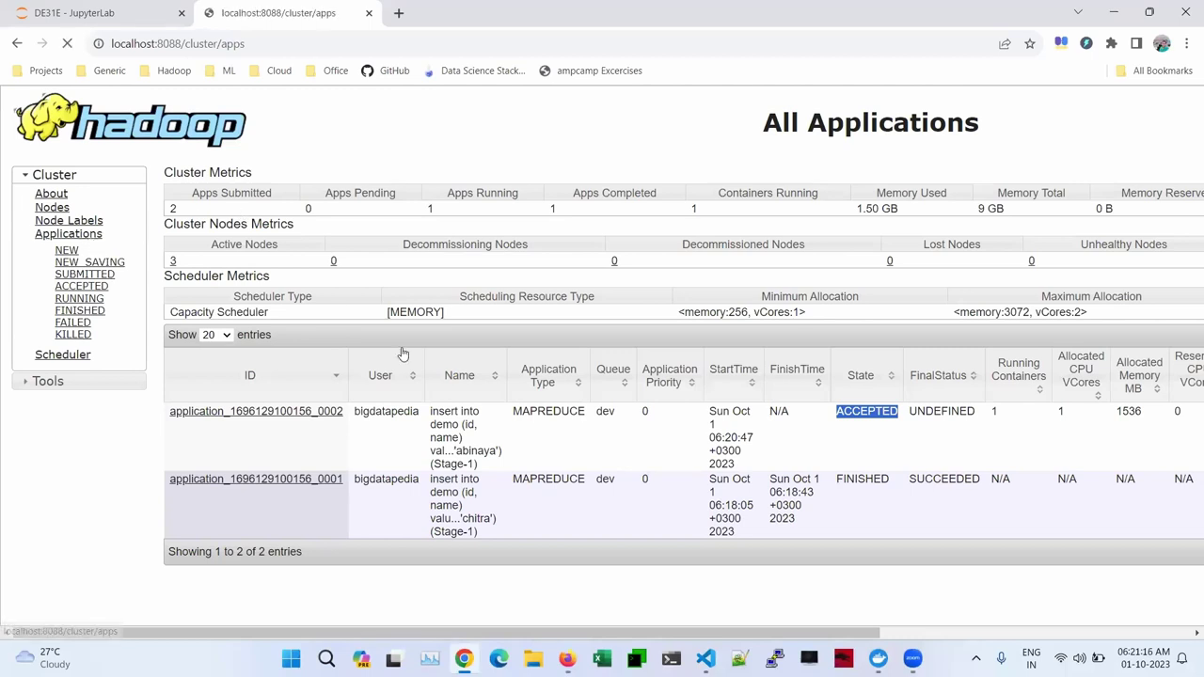
left_click(84, 11)
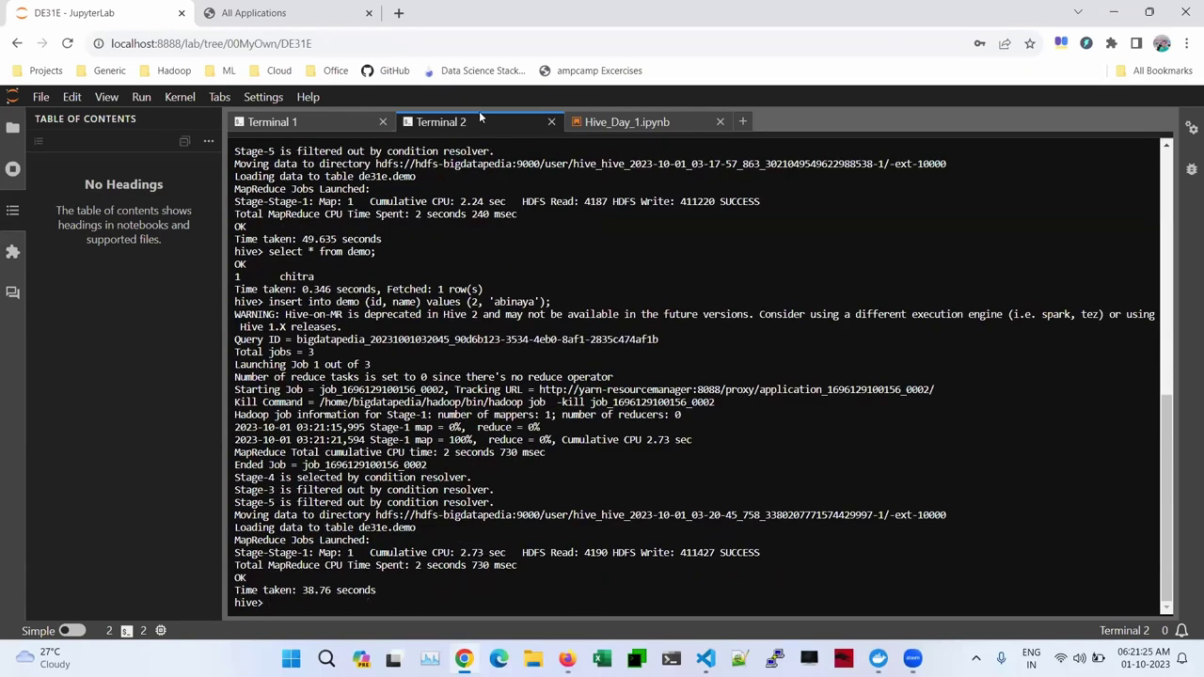
Rerun the query select * from demo; in the Hive session
key("Up")
key("Up")
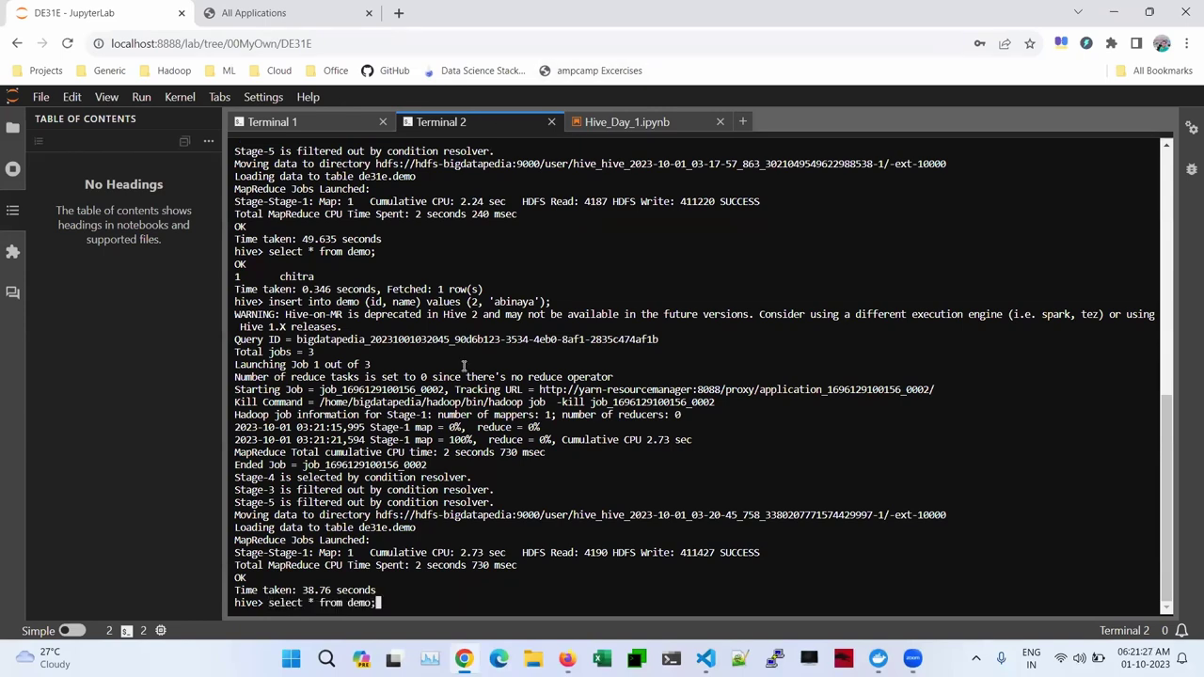
key("Return")
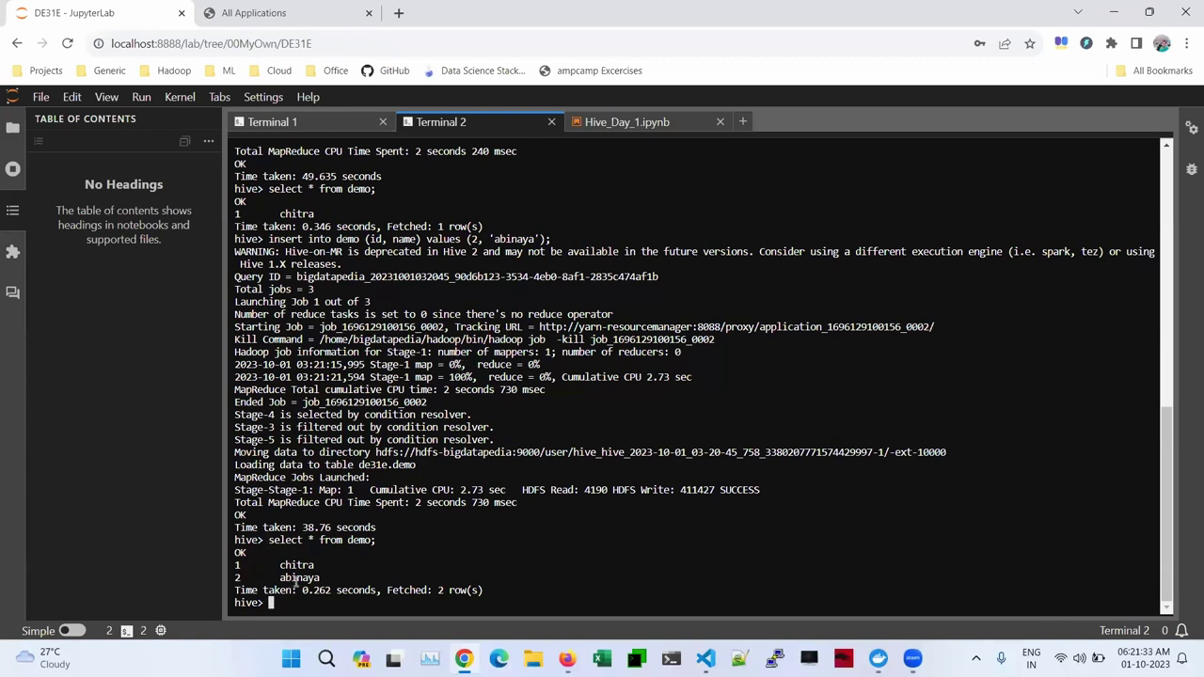
Recall the select query on demo, replace the asterisk with the name column, and run it
key("Up")
key("Left")
key("Left")
key("Left")
key("Left")
key("Left")
key("Left")
key("Left")
key("Left")
key("Left")
key("Left")
key("Left")
key("Left")
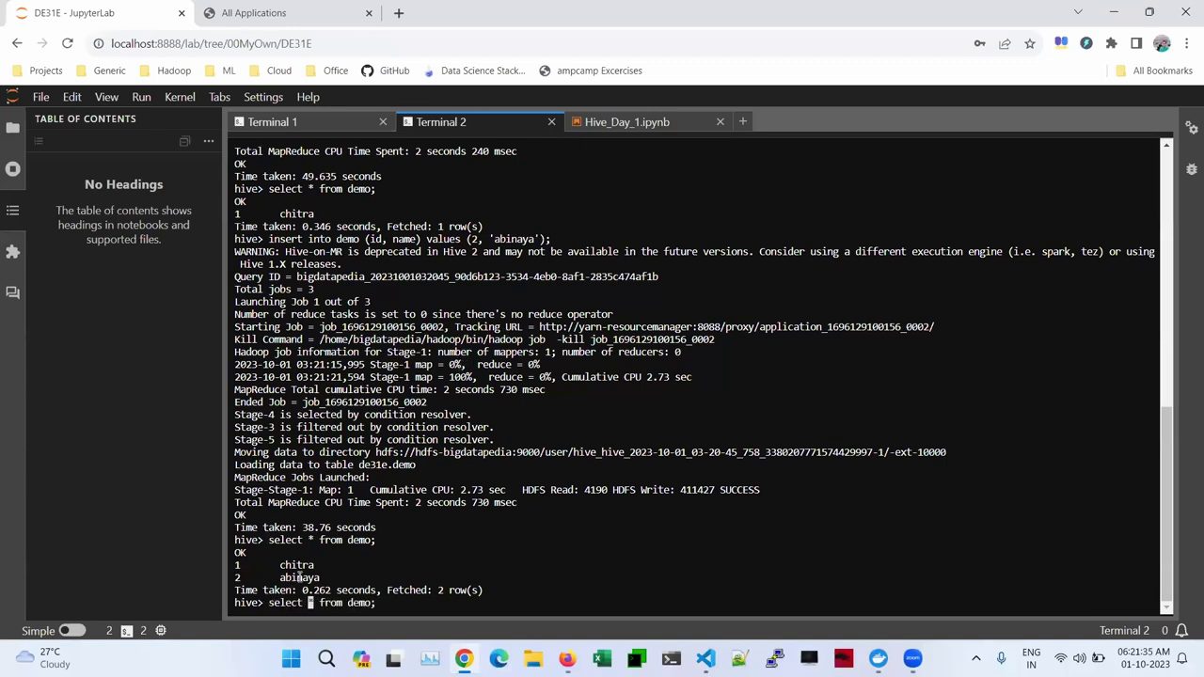
key("Delete")
type("name")
key("Return")
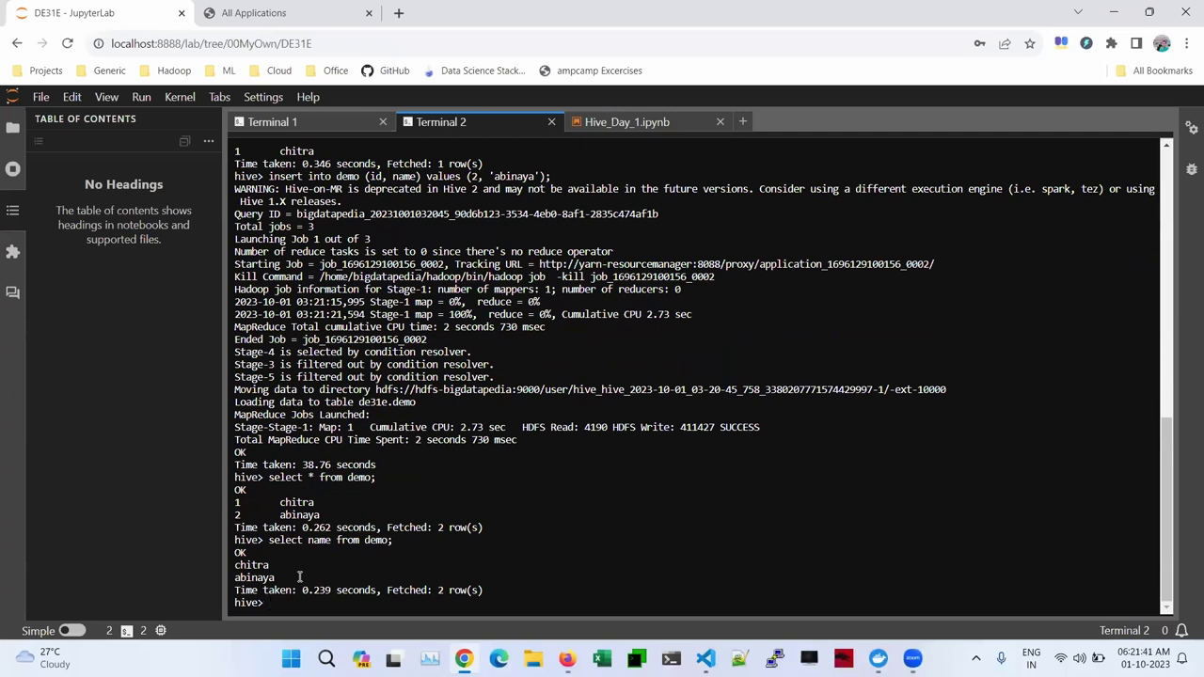
Rerun the select * from de31e.demo cell in the Hive_Day_1.ipynb notebook
left_click(604, 124)
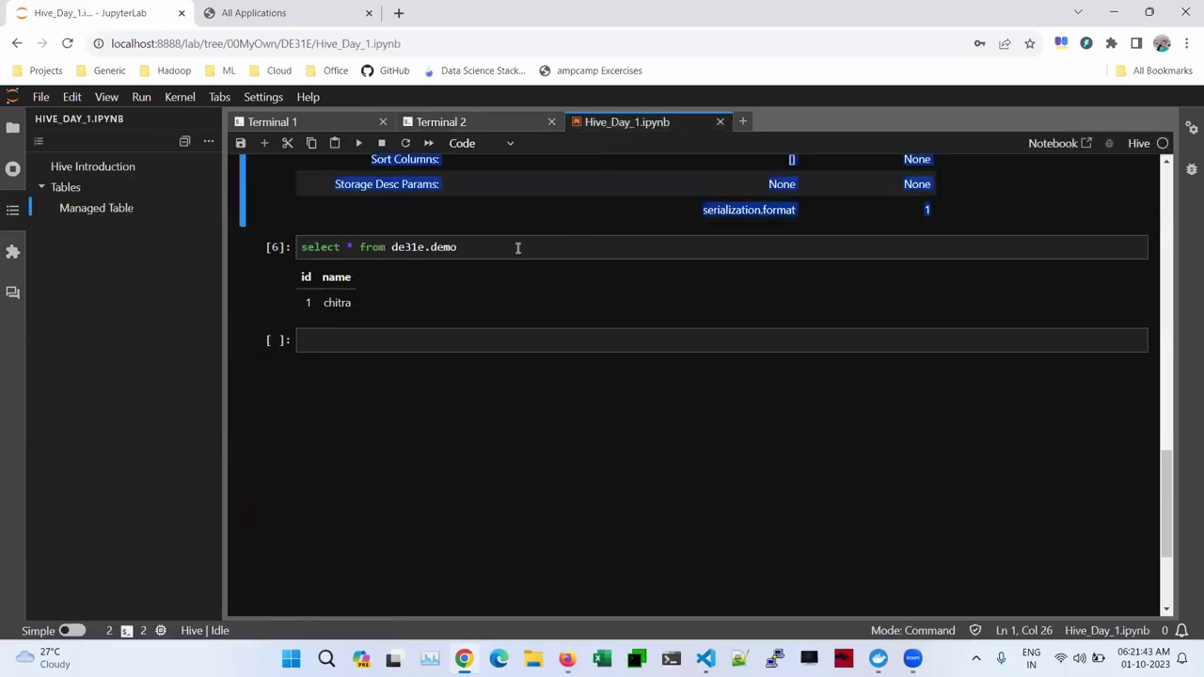
left_click(518, 247)
key("shift+Return")
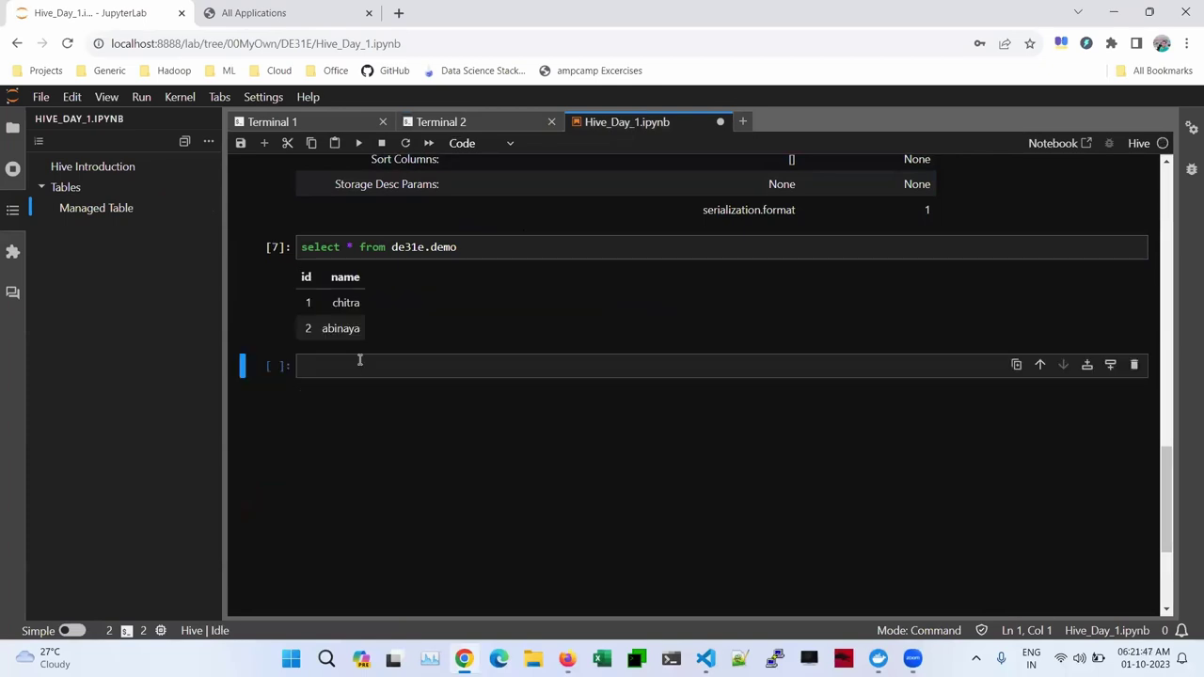
List the demo table's HDFS directory again with hdfs dfs -ls in Terminal 1
left_click(320, 122)
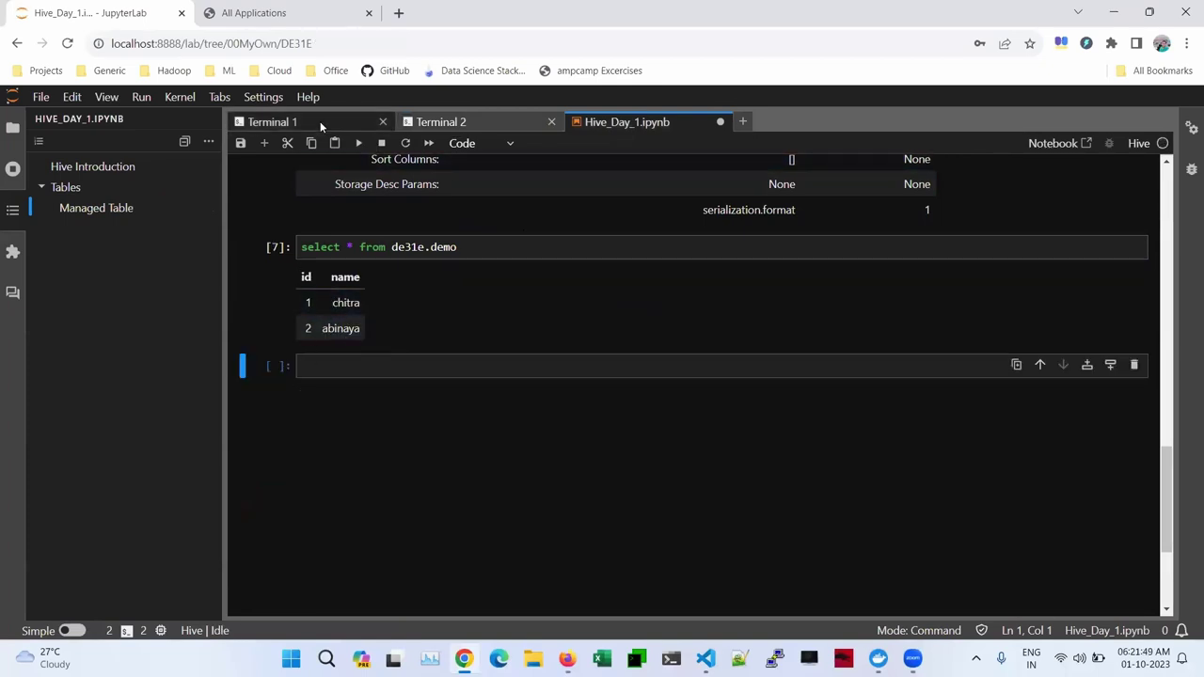
key("Return")
key("Return")
key("Up")
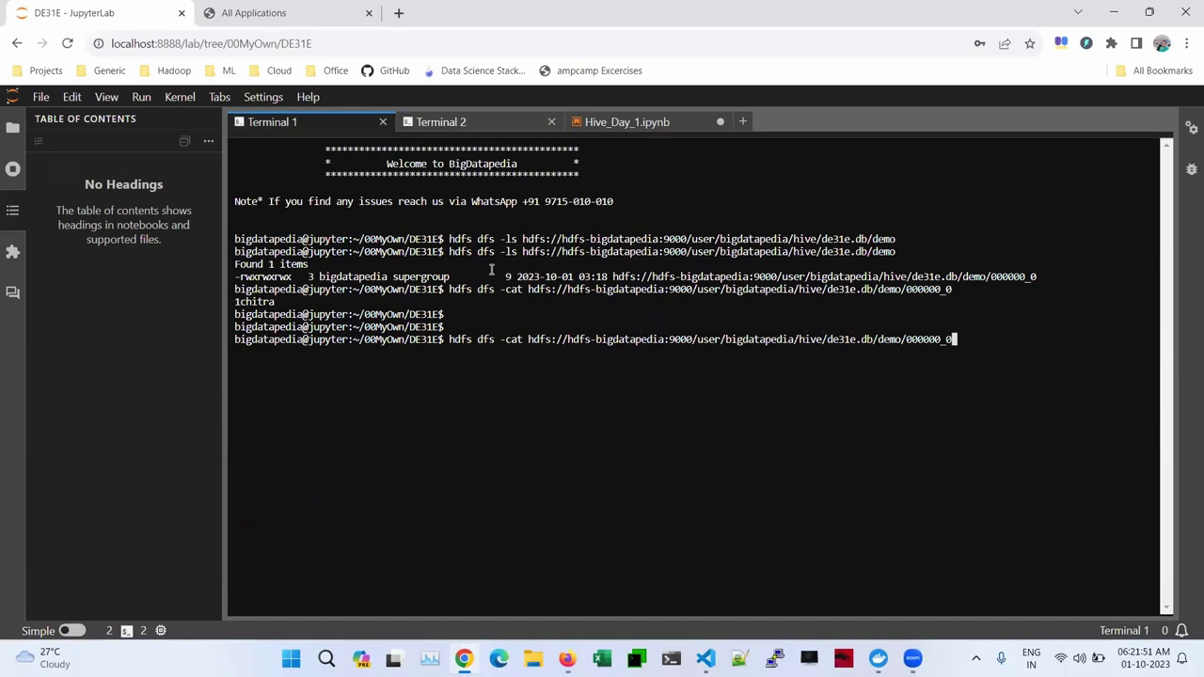
key("Up")
key("Return")
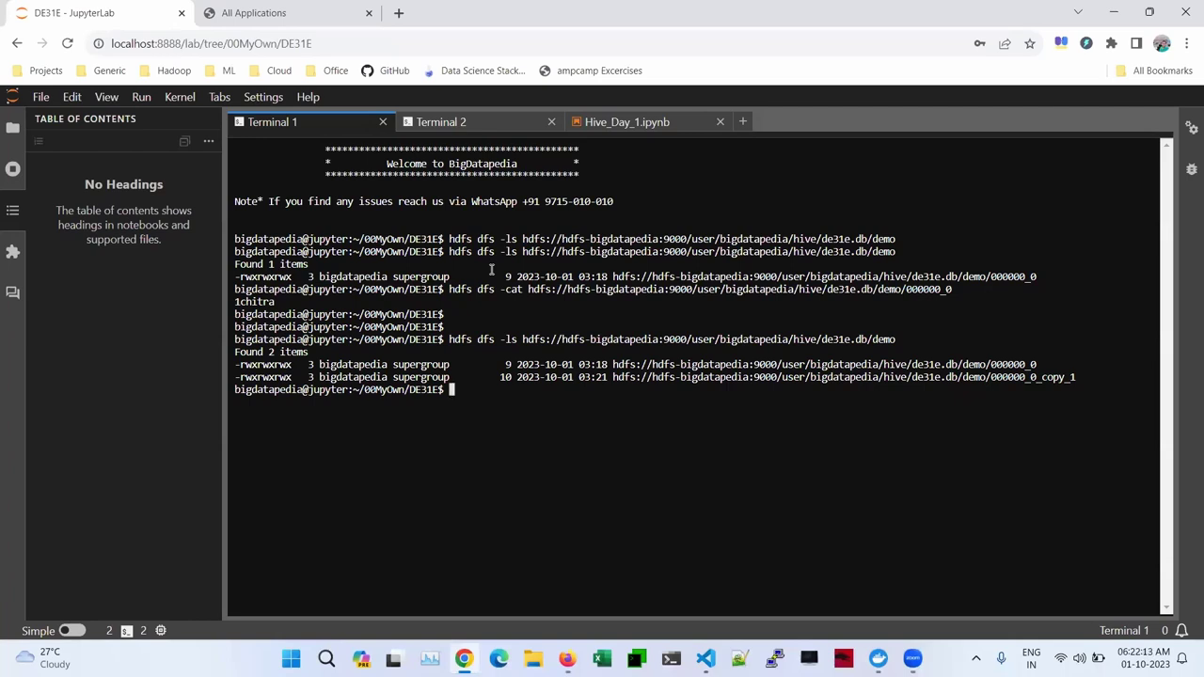
Compare the paths of the data files 000000_0 and 000000_0_copy_1 in the directory listing
double_click(1009, 277)
double_click(1017, 365)
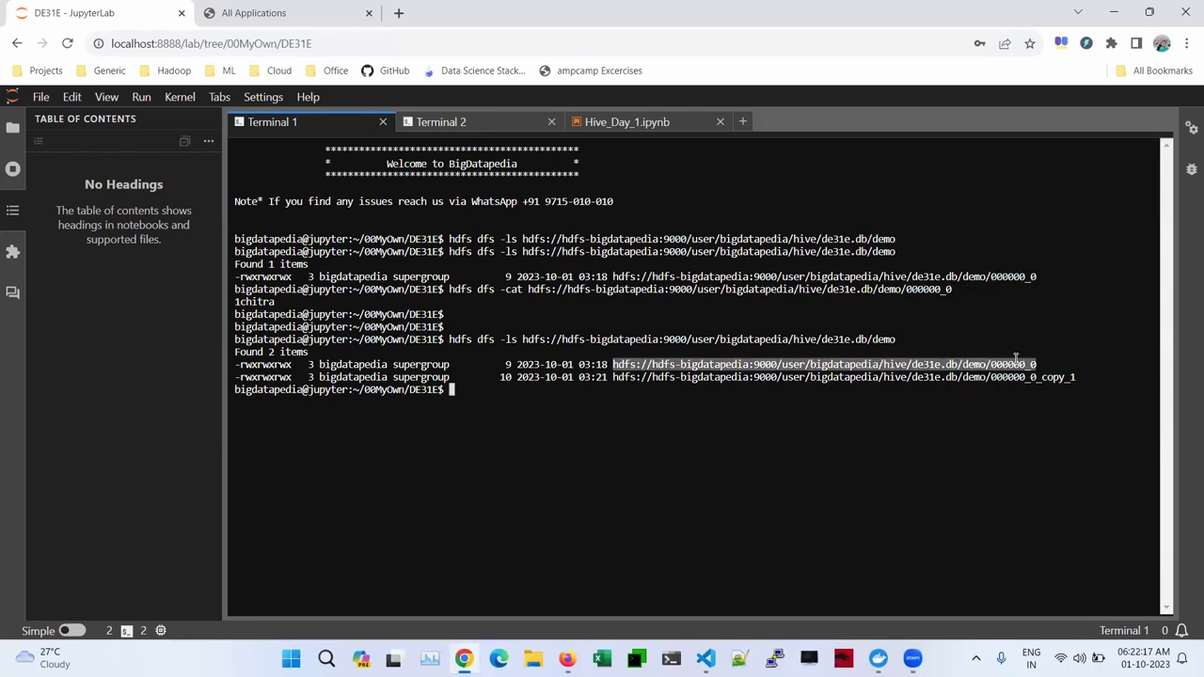
double_click(1016, 376)
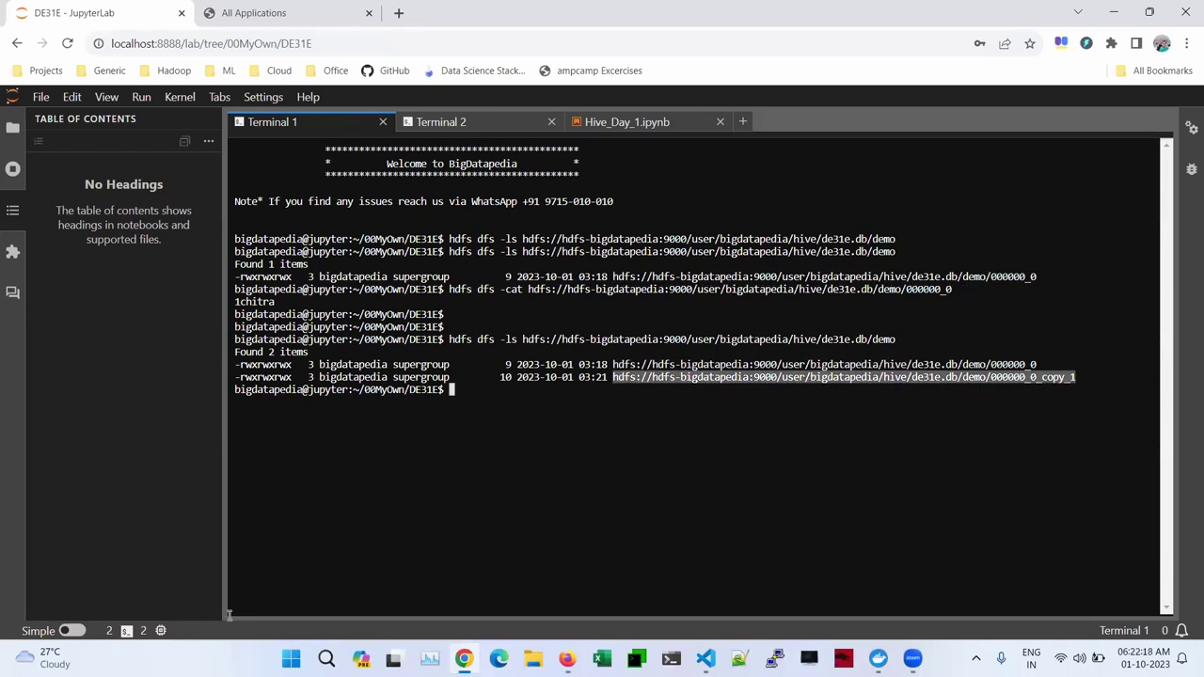
left_click(476, 516)
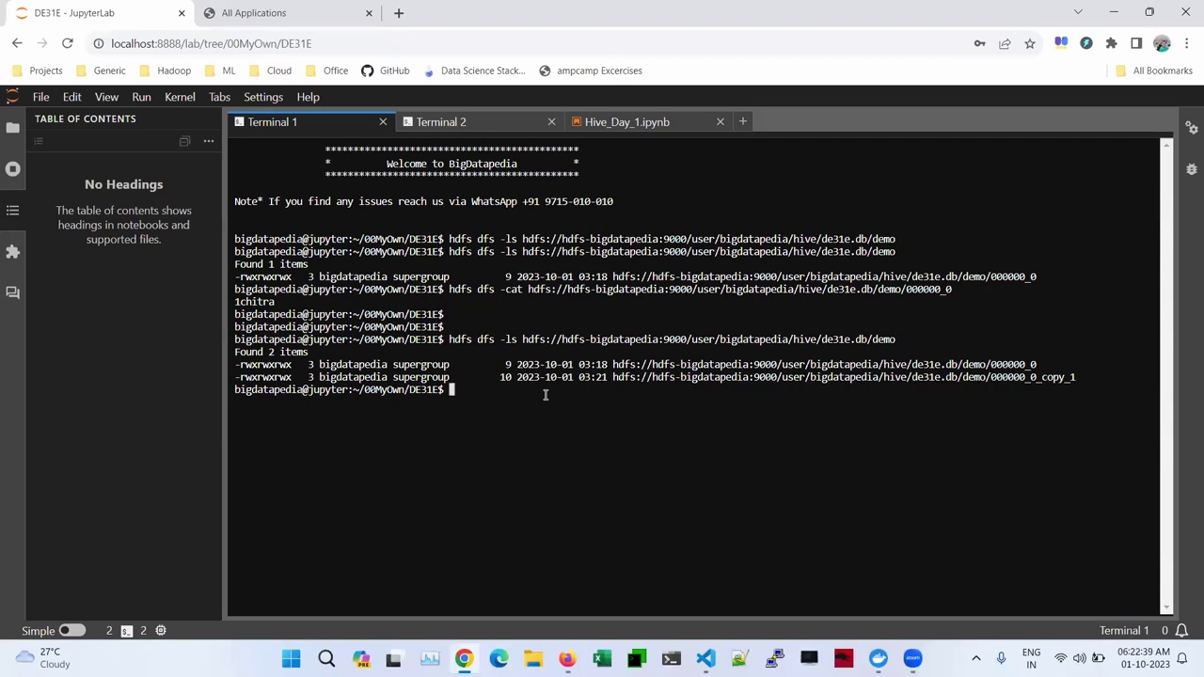
Print every data file in the demo table's HDFS directory with hdfs dfs -cat and the wildcard path demo/*
key("Up")
key("Up")
key("BackSpace")
key("BackSpace")
key("BackSpace")
key("BackSpace")
key("BackSpace")
key("BackSpace")
key("BackSpace")
key("BackSpace")
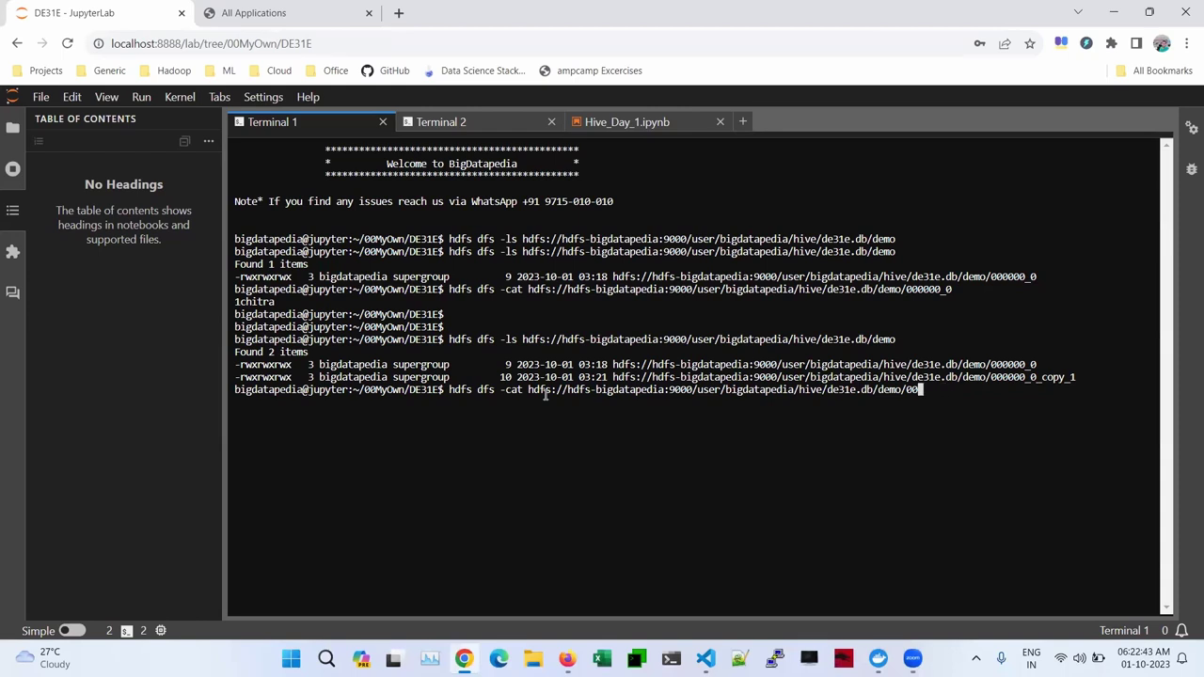
type("*")
key("Return")
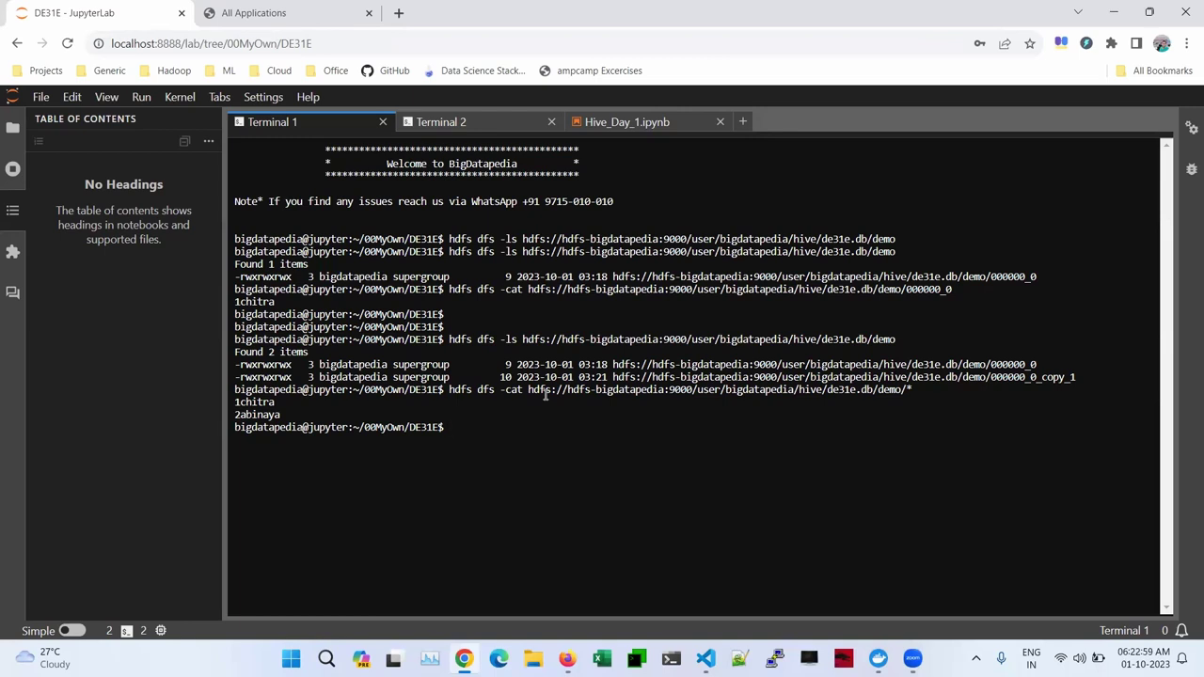
Open a Hive architecture presentation in PowerPoint
key("super")
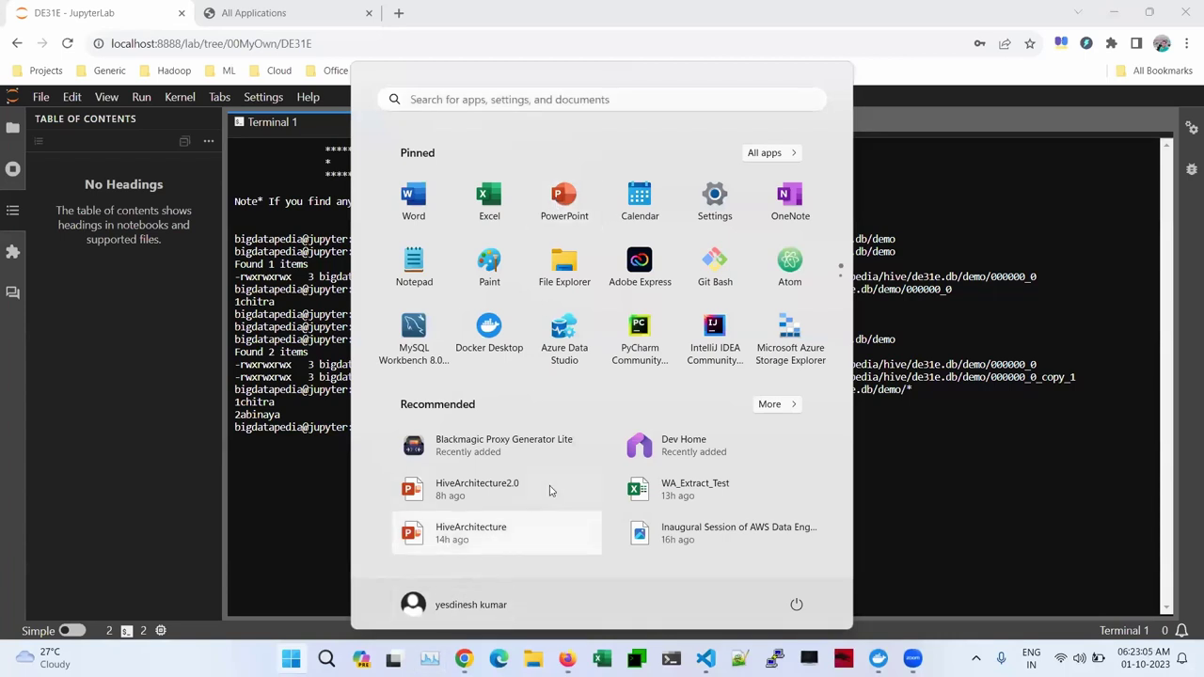
left_click(661, 506)
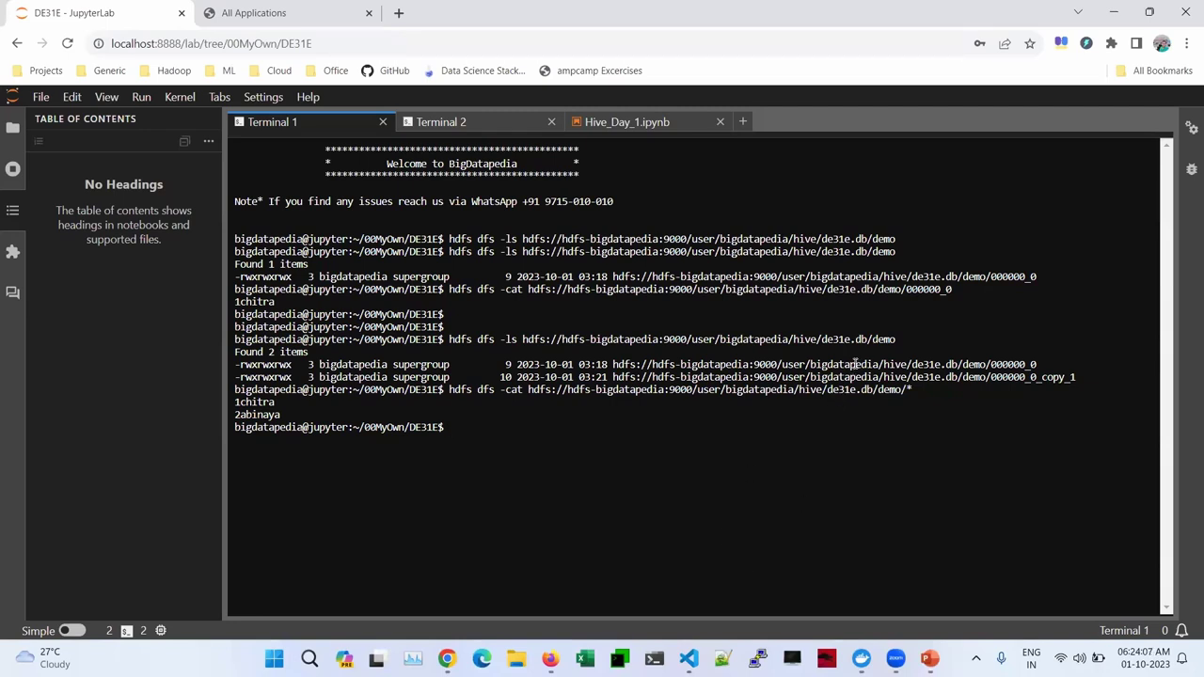
left_click_drag(614, 379, 1076, 377)
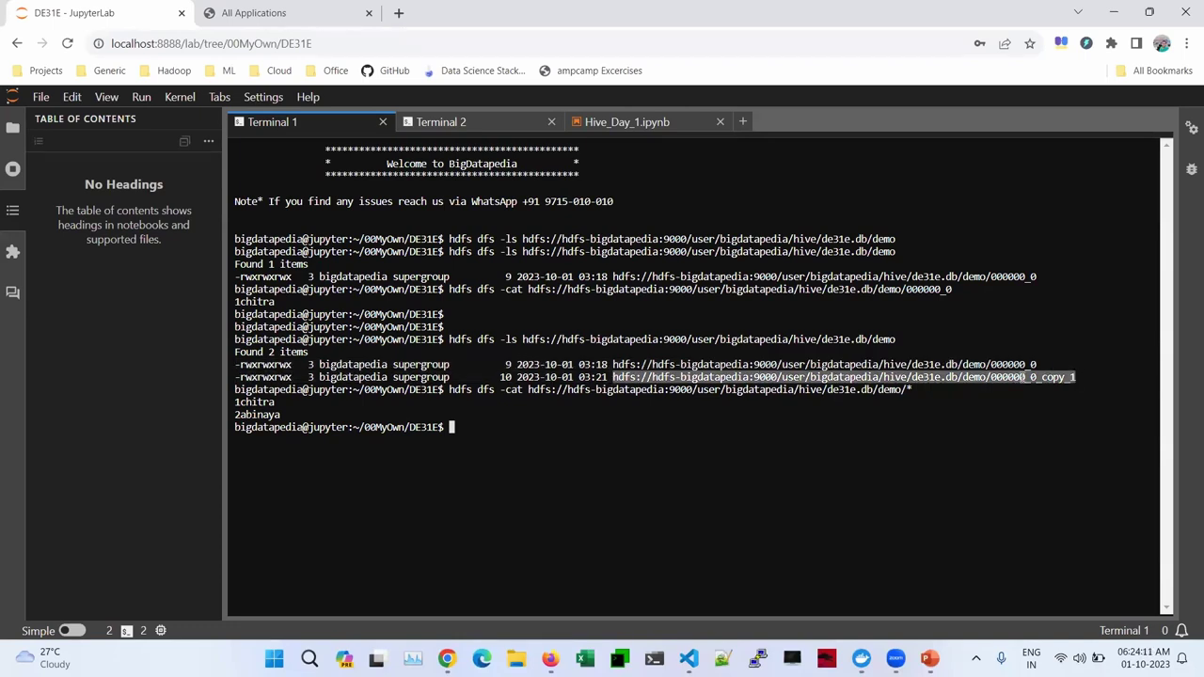
key("ctrl+shift+c")
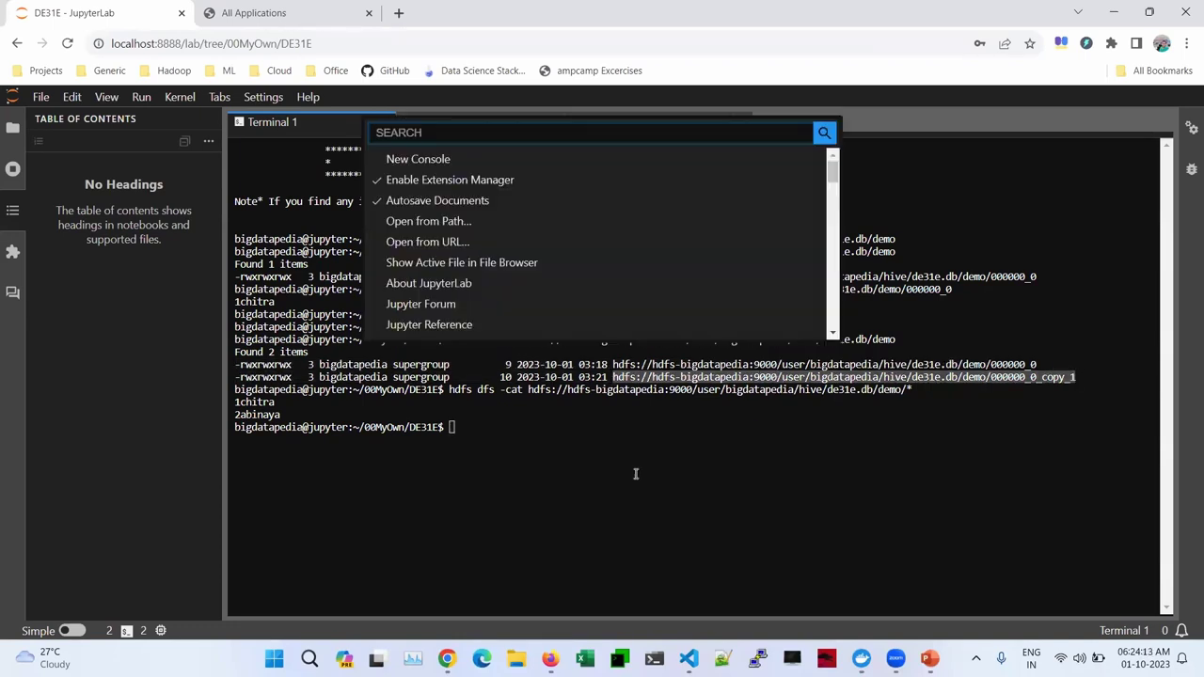
key("Escape")
left_click(605, 373)
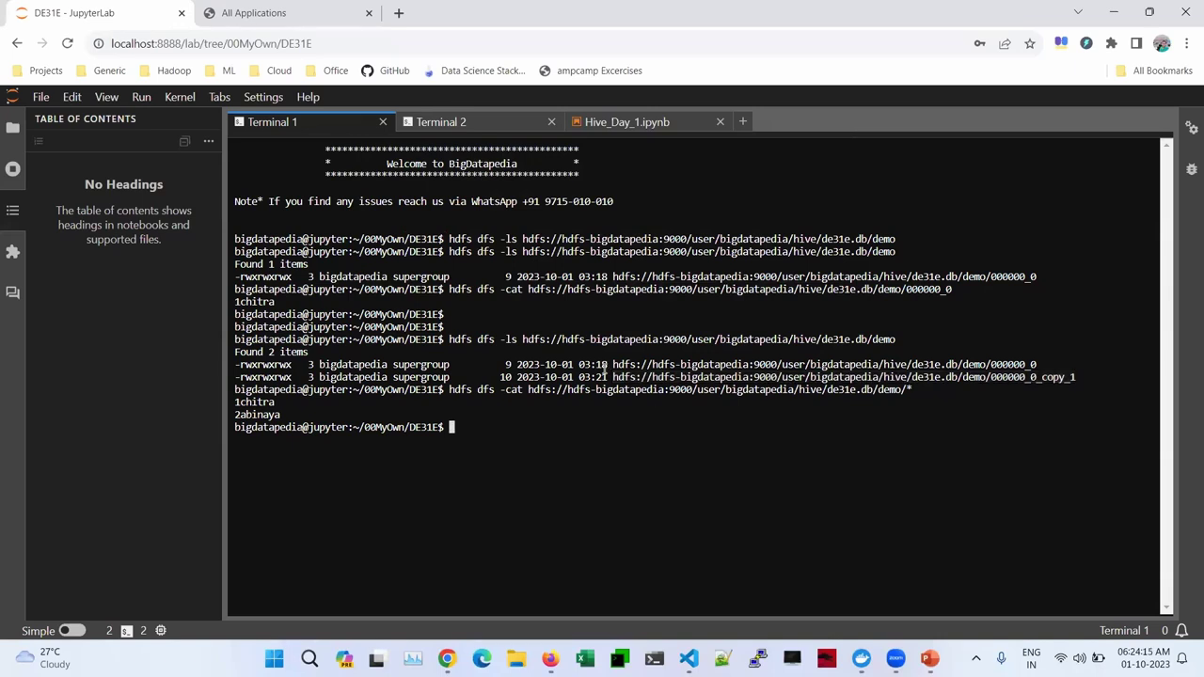
Download 000000_0_copy_1 from the demo table's HDFS directory into the current local folder with hdfs dfs -get
left_click_drag(612, 376, 1077, 378)
left_click(698, 473)
type("hdfs dfs -get")
key("ctrl+v")
type(".")
key("Return")
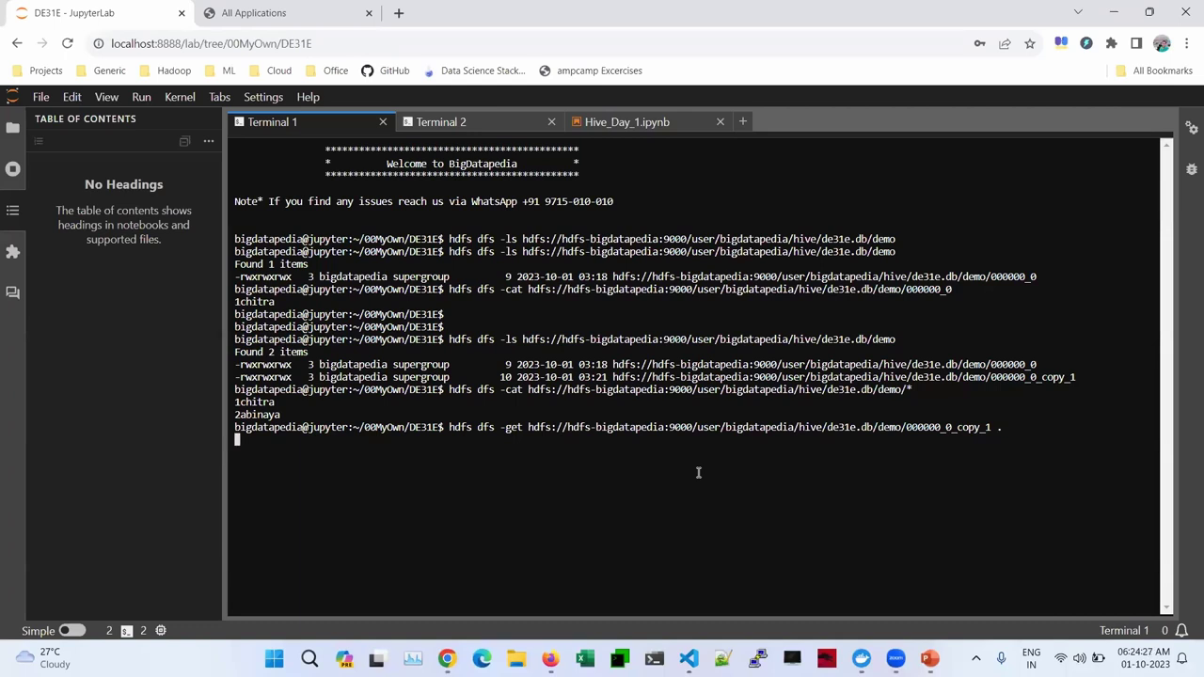
Refresh the listing of the DE31E folder and open the downloaded 000000_0_copy_1 file in the text editor
left_click(17, 136)
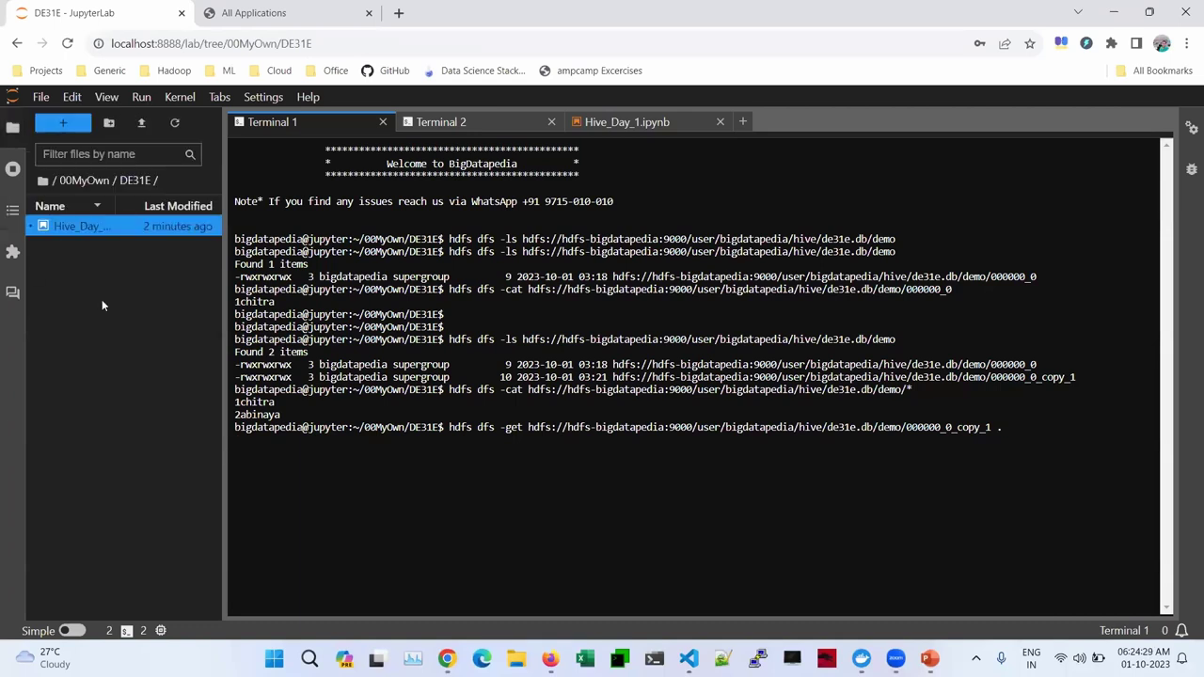
left_click(176, 125)
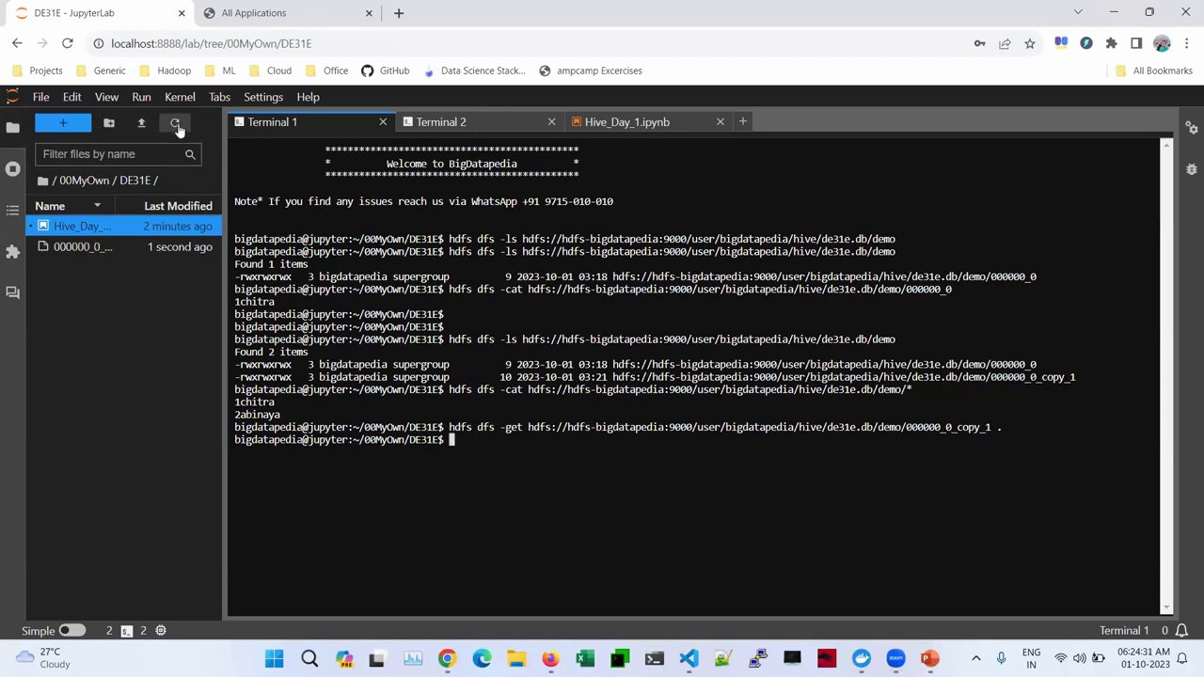
right_click(83, 248)
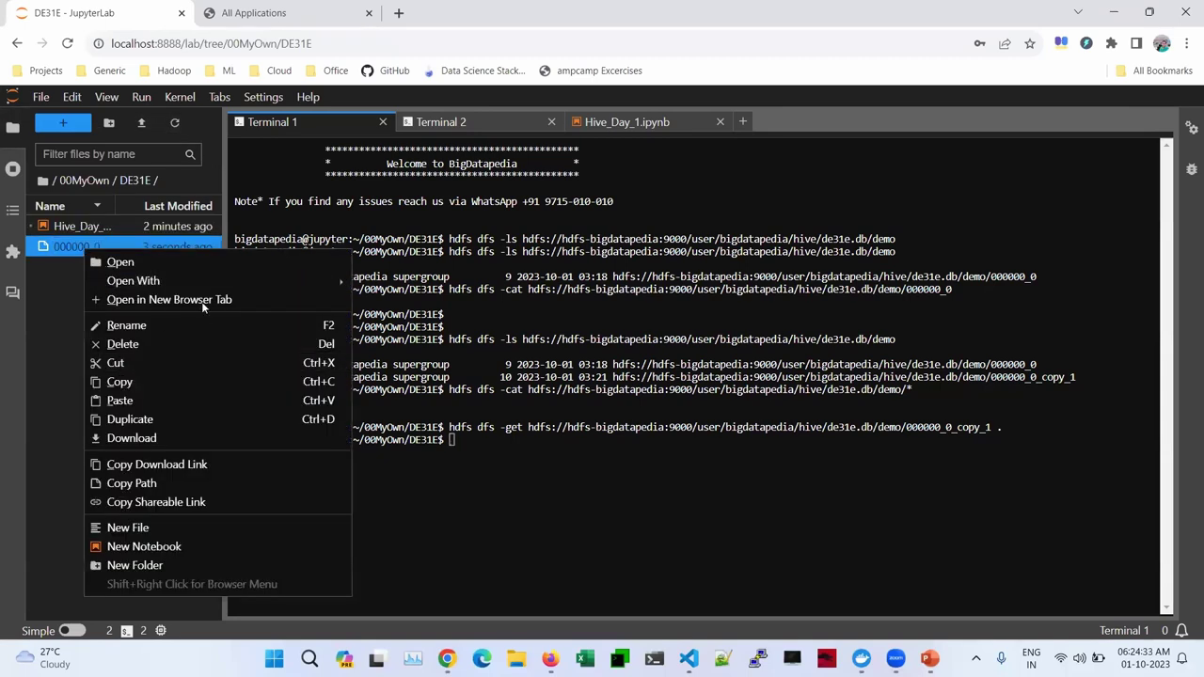
mouse_move(199, 280)
left_click(387, 281)
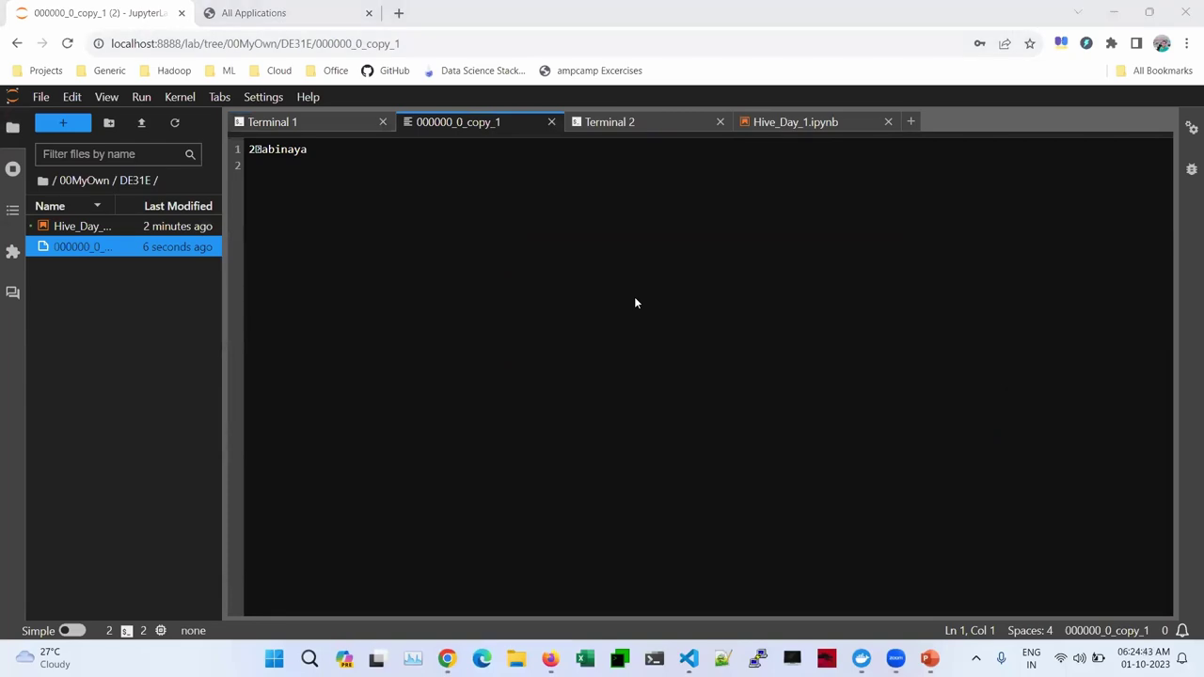
Replace both the id and the name around the delimiter with another person's first name, and save the file
left_click(257, 148)
key("BackSpace")
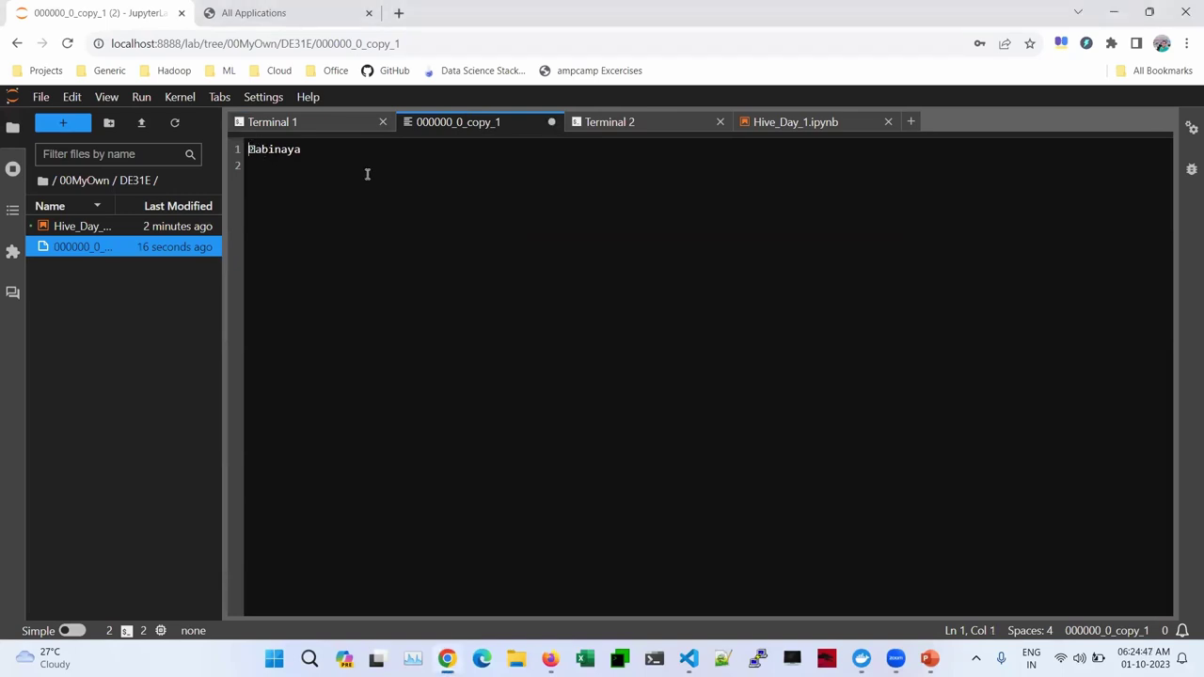
type("amrith")
key("Home")
key("End")
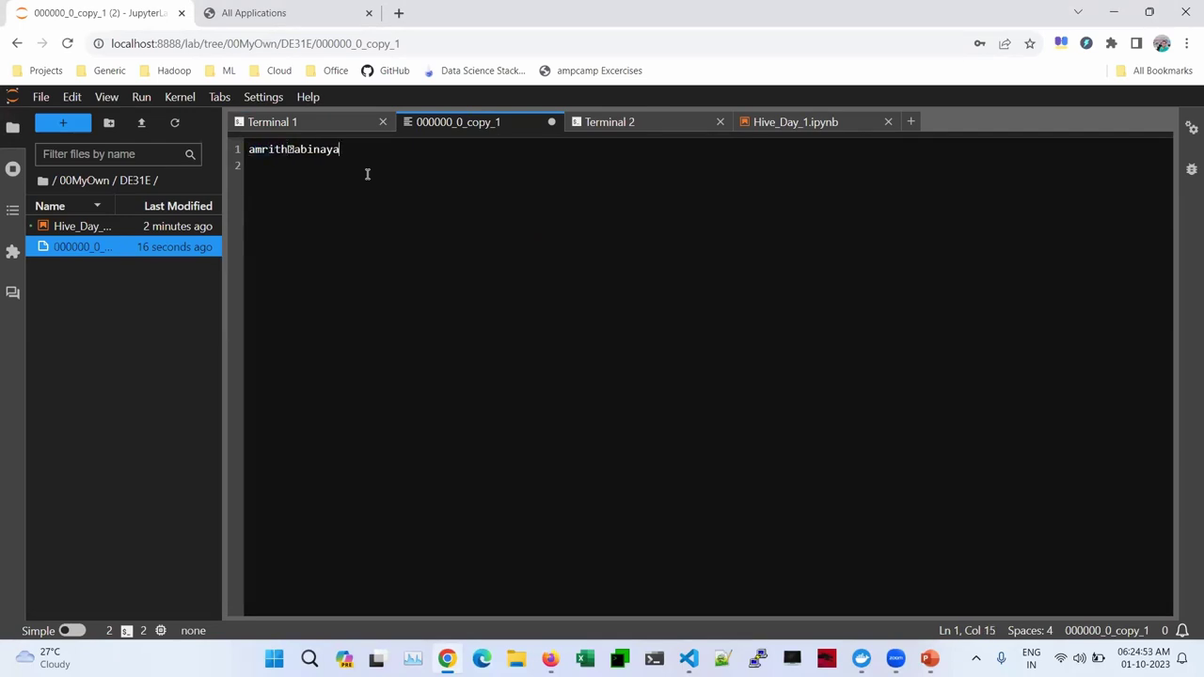
key("ctrl+shift+Left")
key("ctrl+v")
key("ctrl+s")
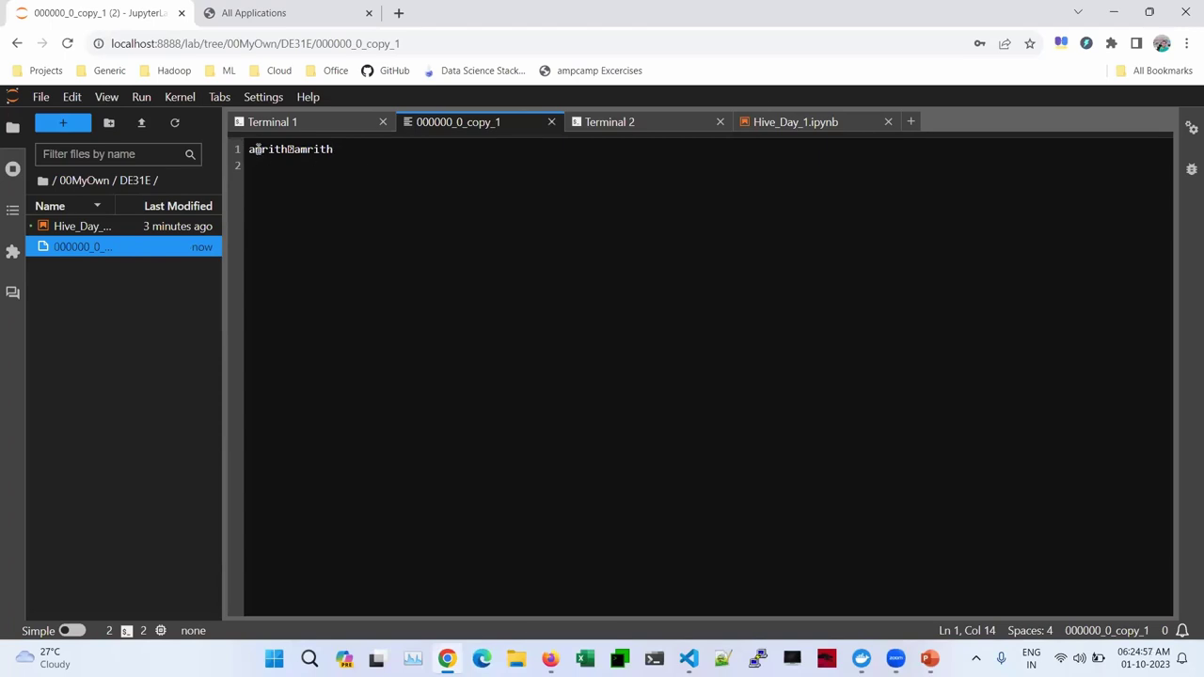
double_click(271, 148)
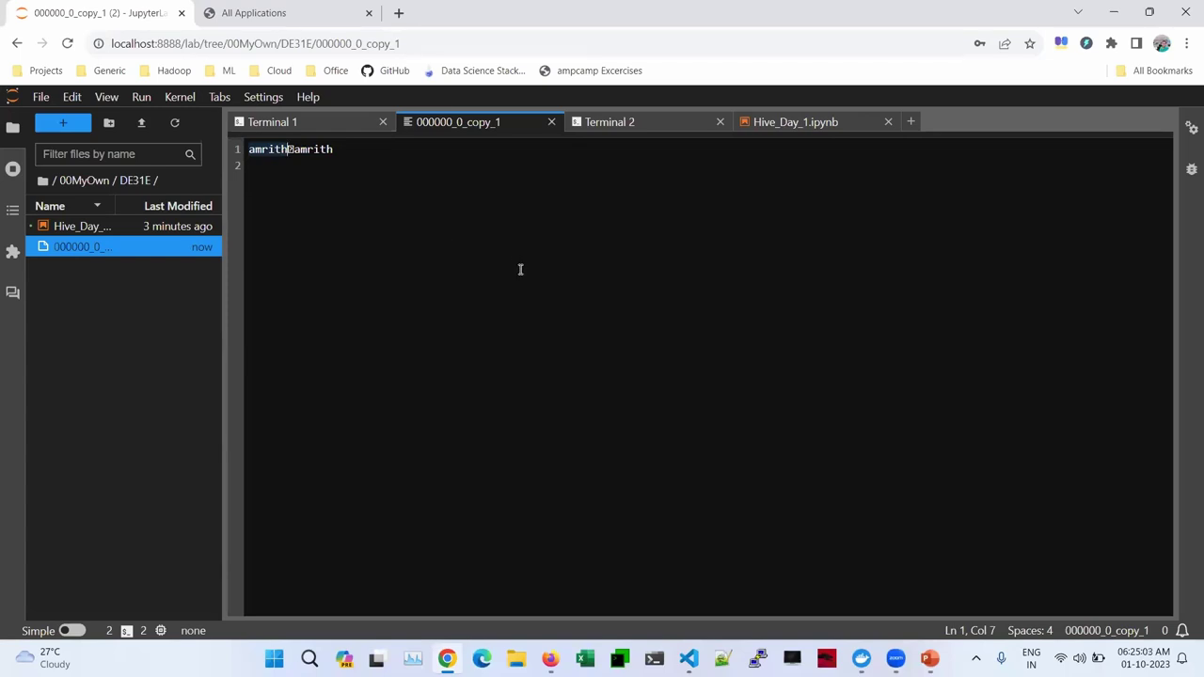
key("ctrl+s")
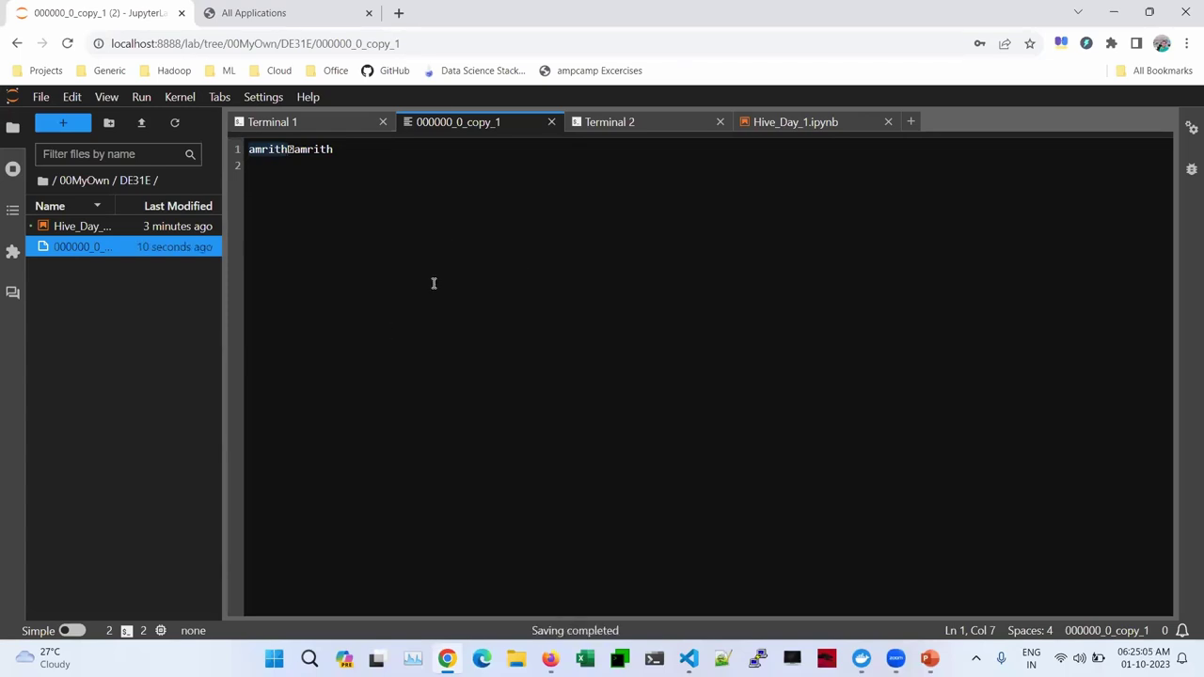
Rename the edited 000000_0_copy_1 file to testfile and close it
right_click(508, 123)
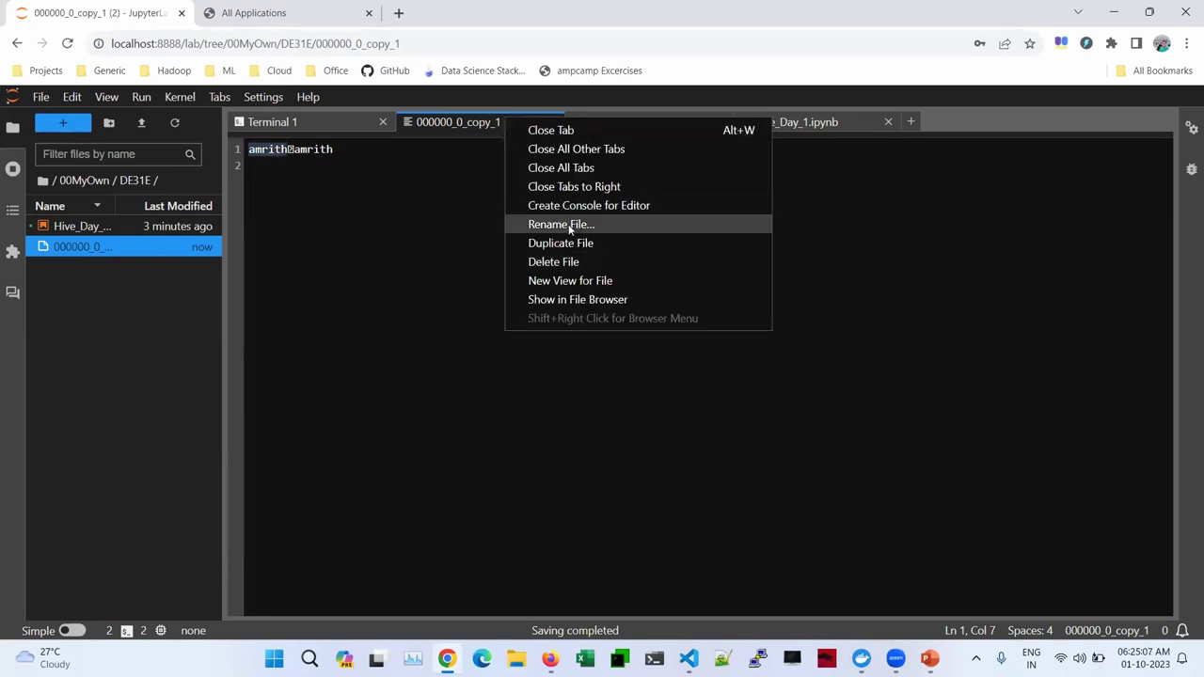
left_click(576, 224)
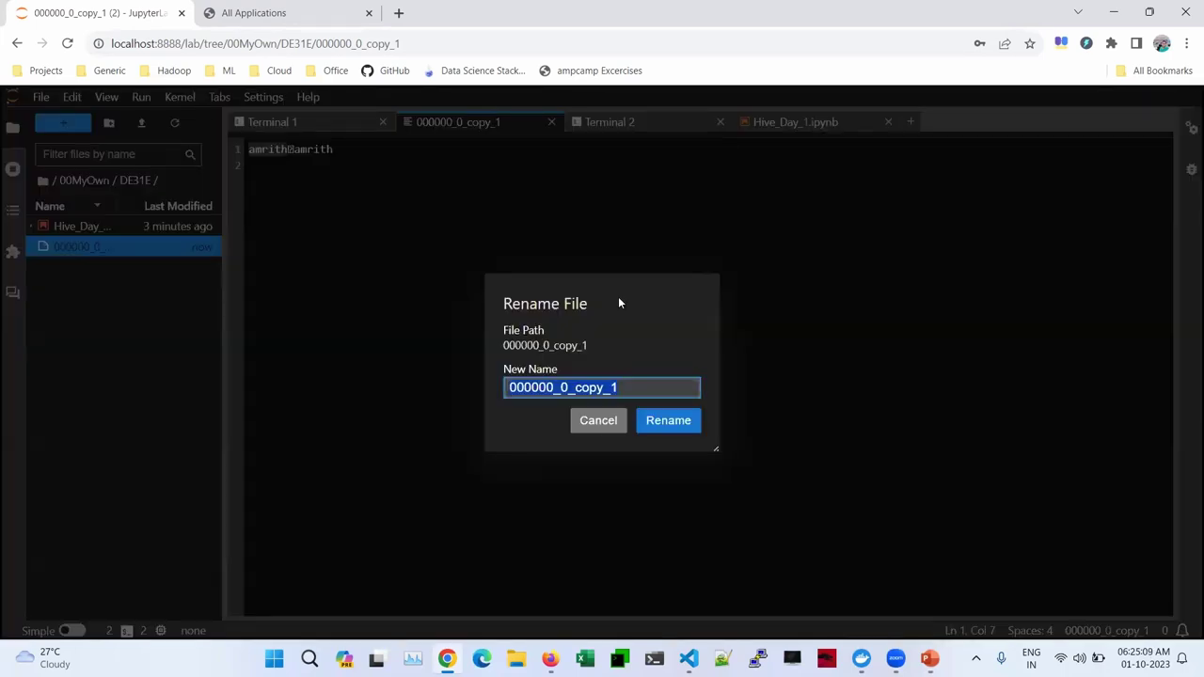
type("test")
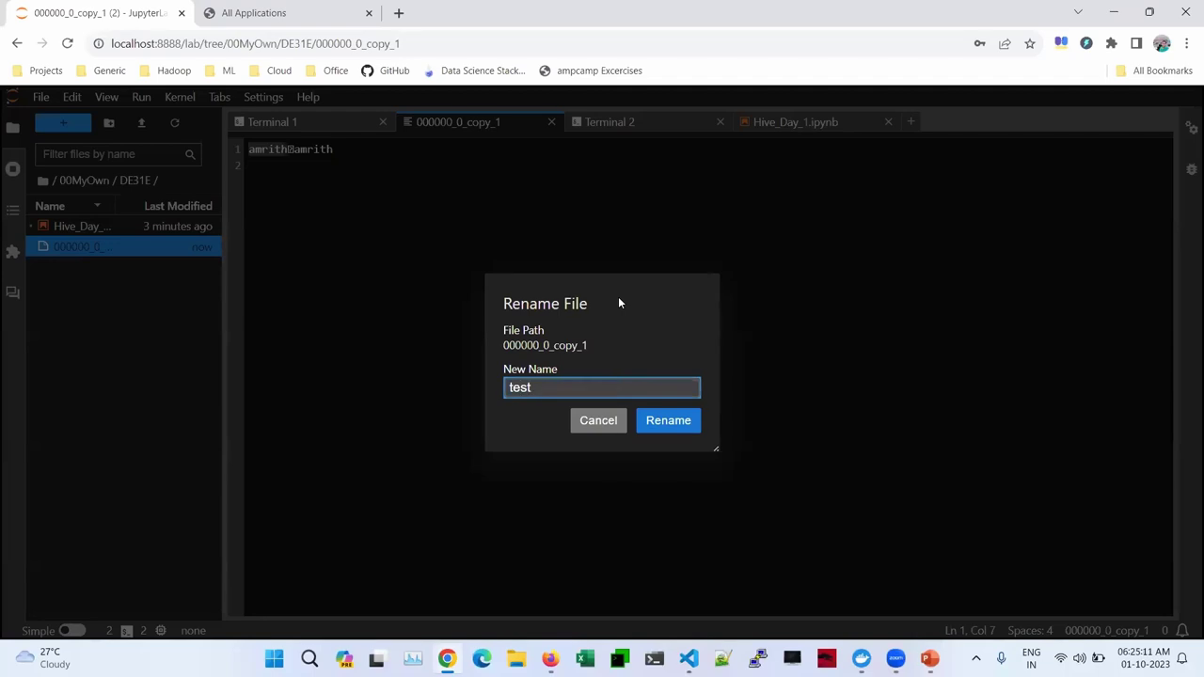
type("file")
key("Return")
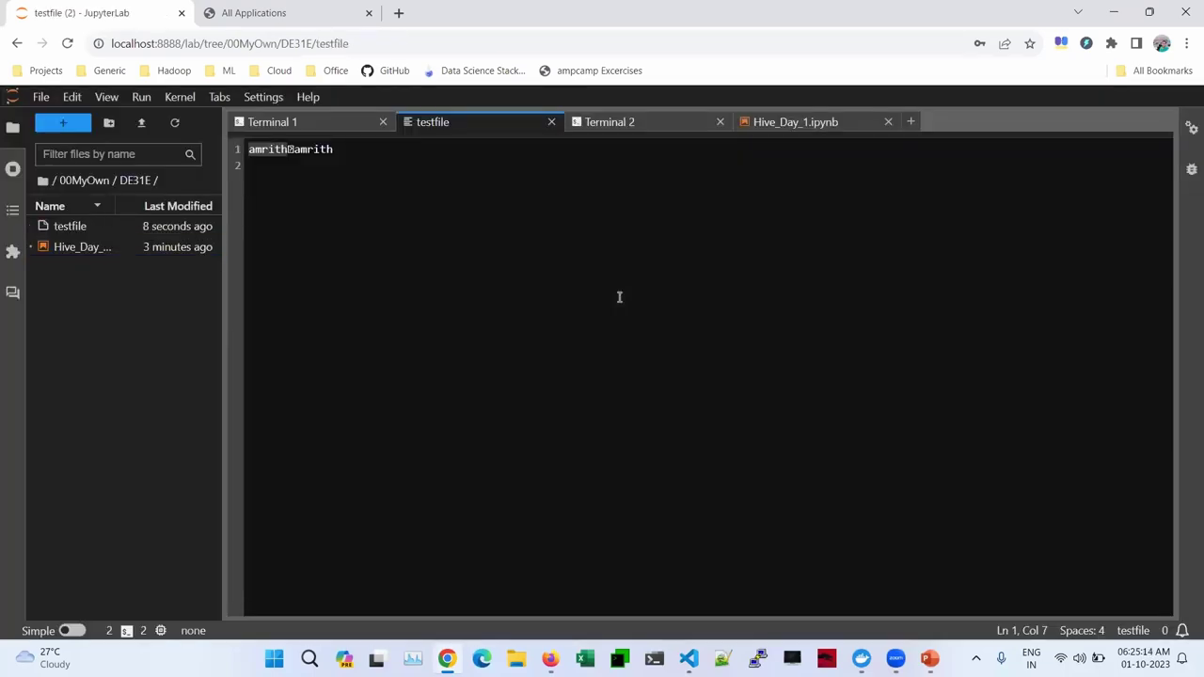
left_click(553, 122)
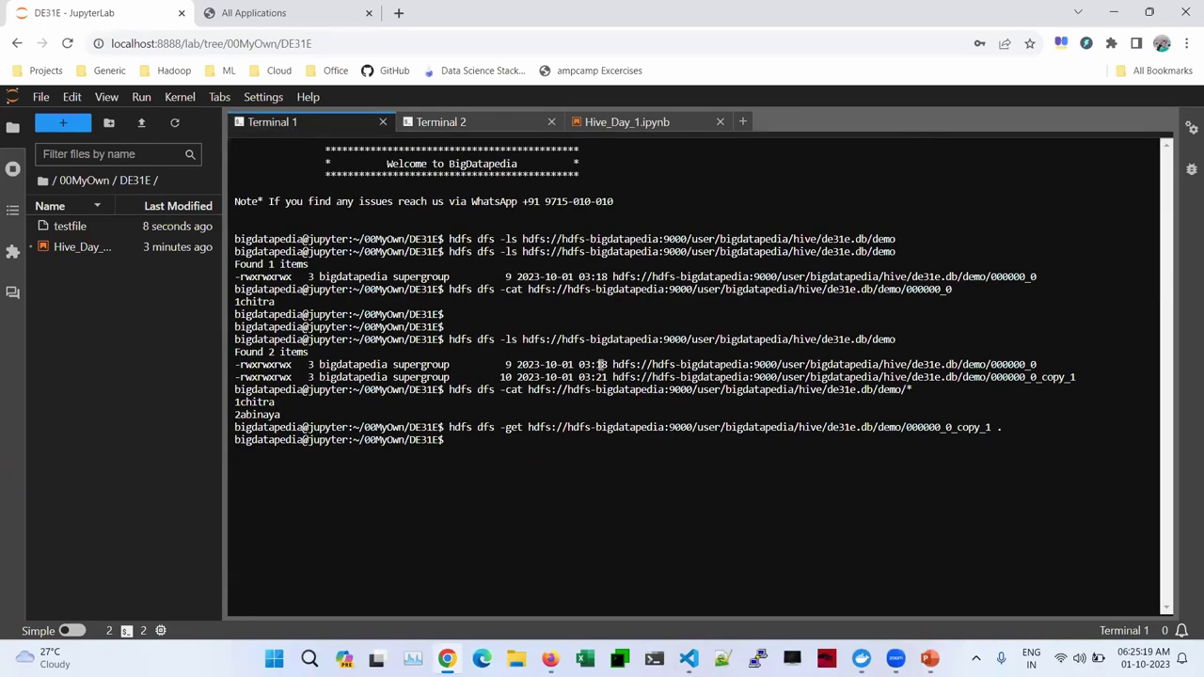
Upload testfile into the demo table's HDFS directory hdfs://hdfs-bigdatapedia:9000/user/bigdatapedia/hive/de31e.db/demo/ with hdfs dfs -put
left_click_drag(895, 340, 522, 341)
key("ctrl+c")
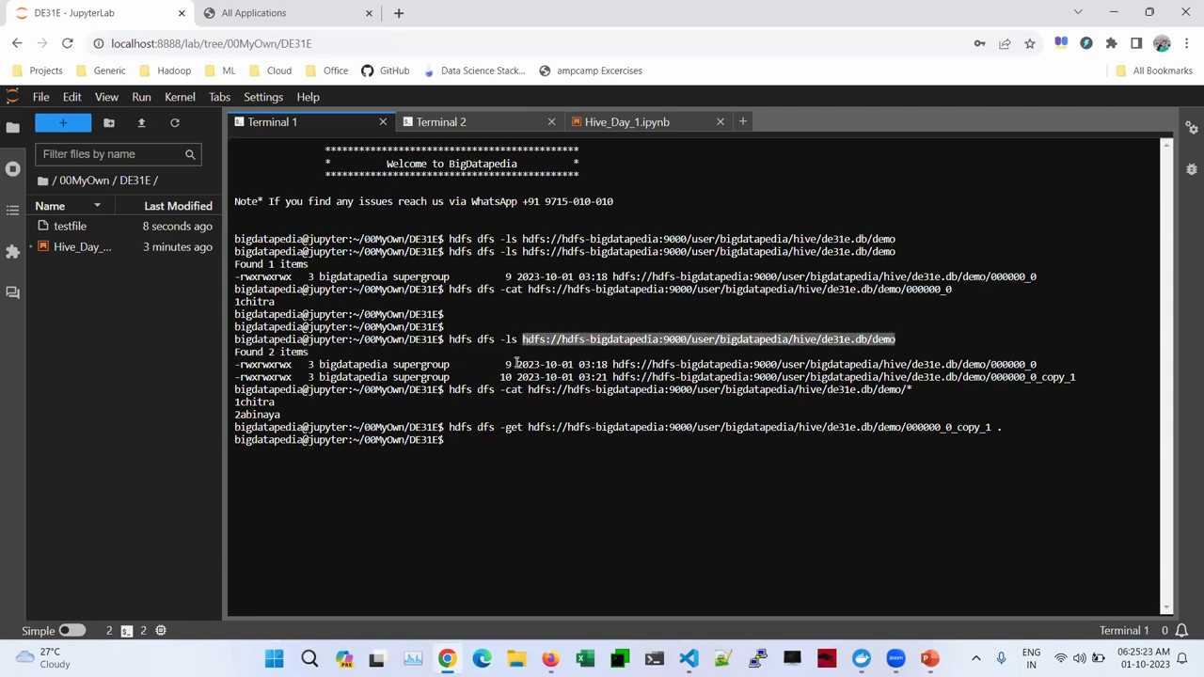
left_click(513, 431)
type("hdfs ")
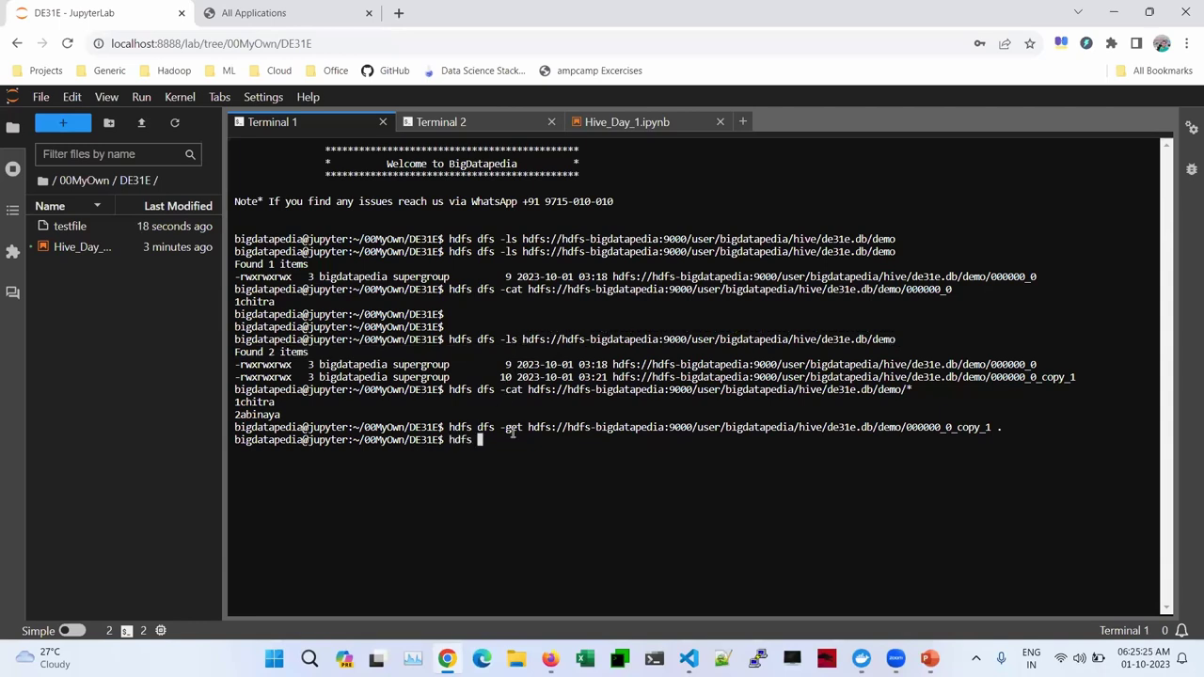
type("dfs -put")
type("testfile")
key("ctrl+v")
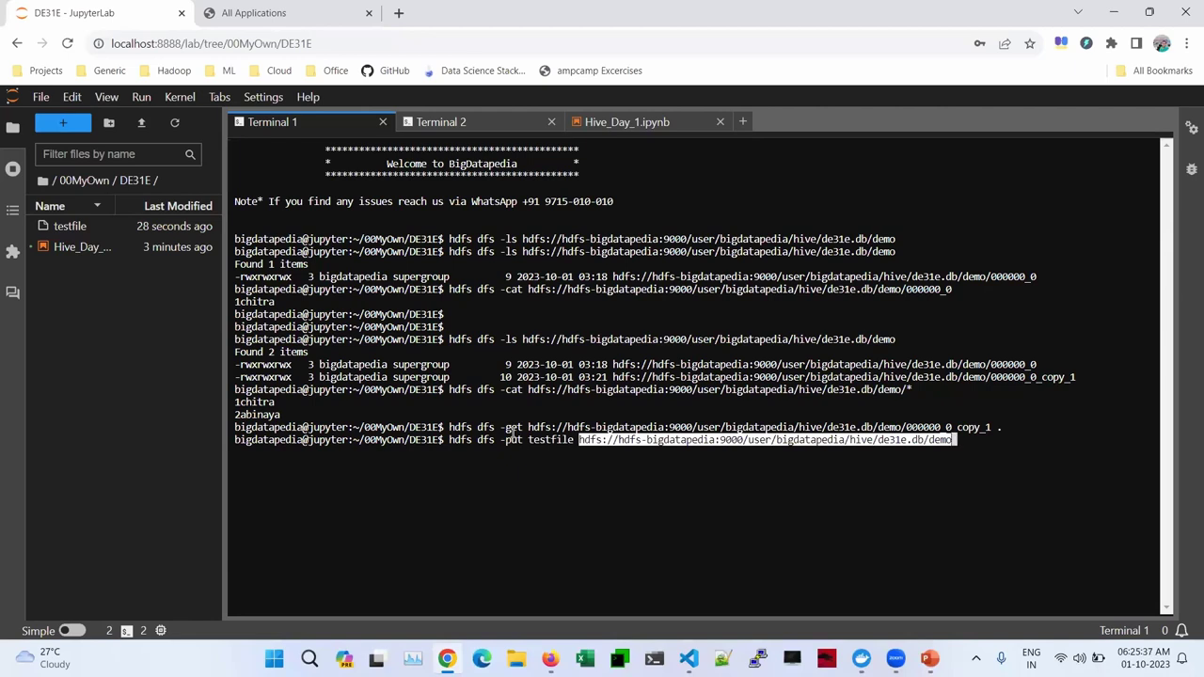
key("End")
type("/")
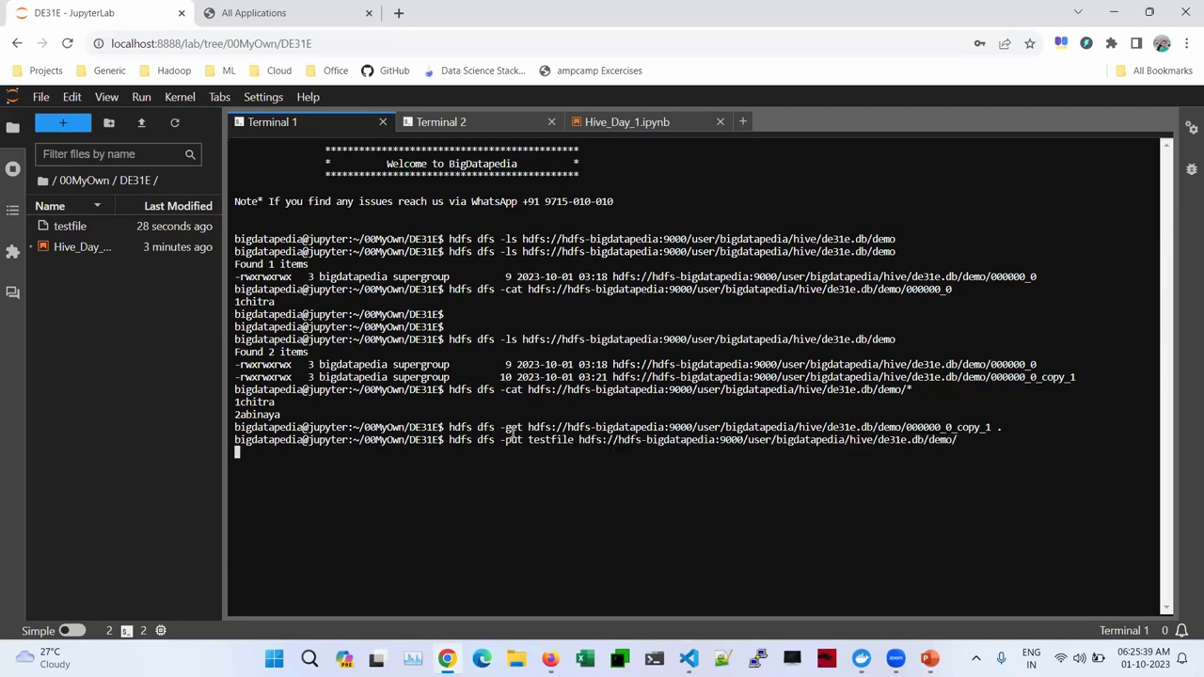
key("Return")
List the files in the demo table's HDFS directory with hdfs dfs -ls
key("Up")
key("Up")
key("Up")
key("Up")
key("Return")
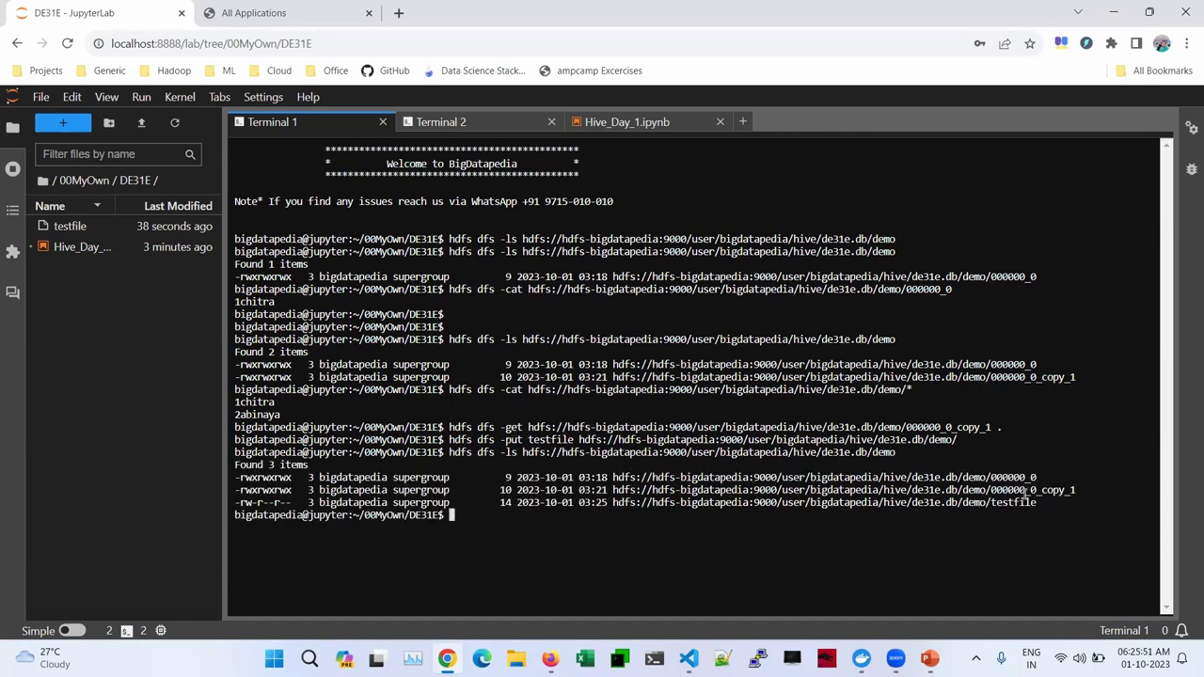
Run select * from de31e.demo in the empty last cell of Hive_Day_1.ipynb, with the sidebar collapsed, and examine the returned ids
left_click(671, 128)
left_click(548, 251)
left_click(398, 372)
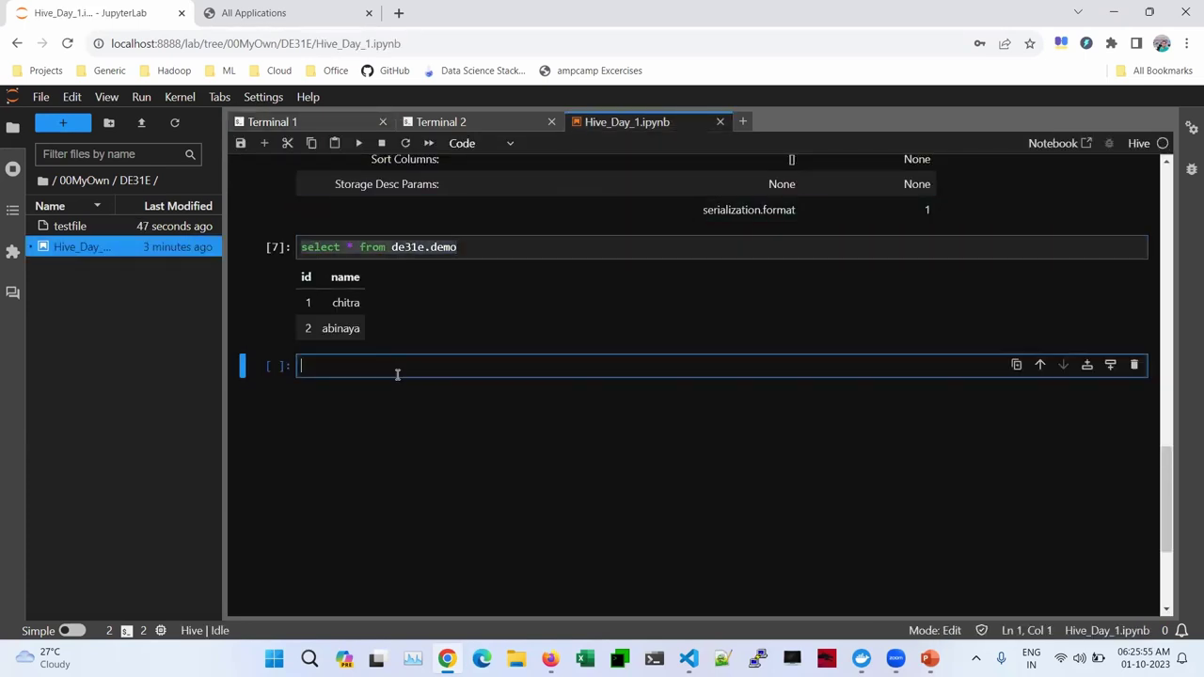
type("select * from de31e.demo")
key("ctrl+b")
key("shift+Return")
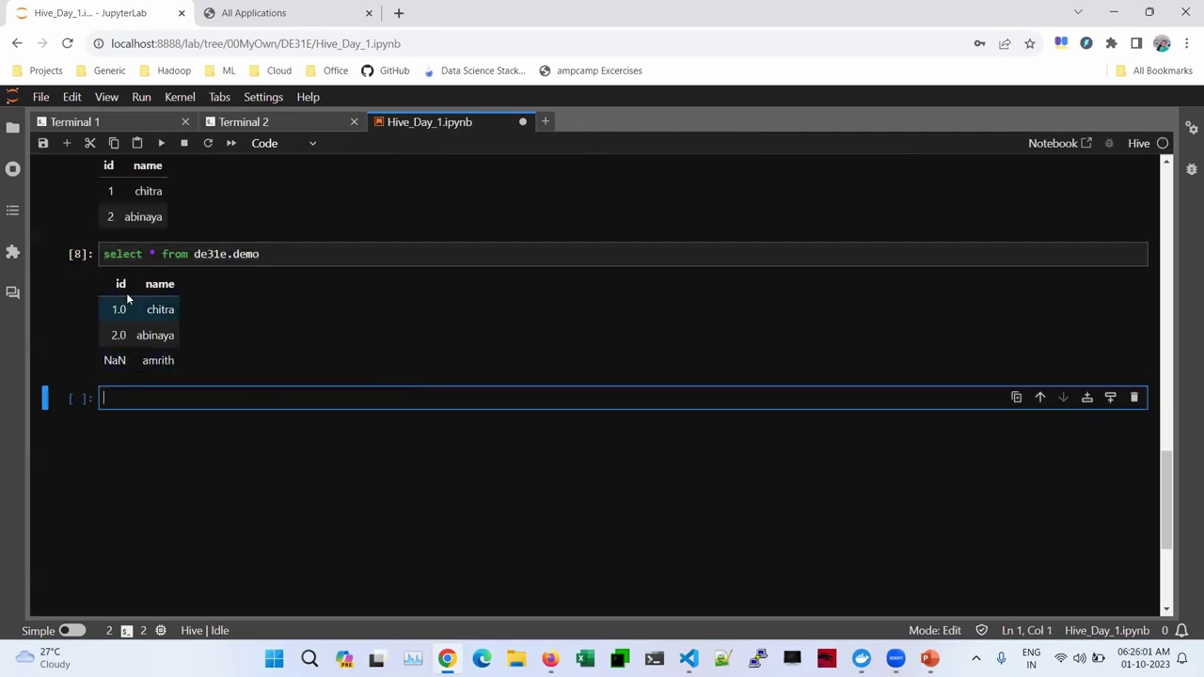
double_click(106, 364)
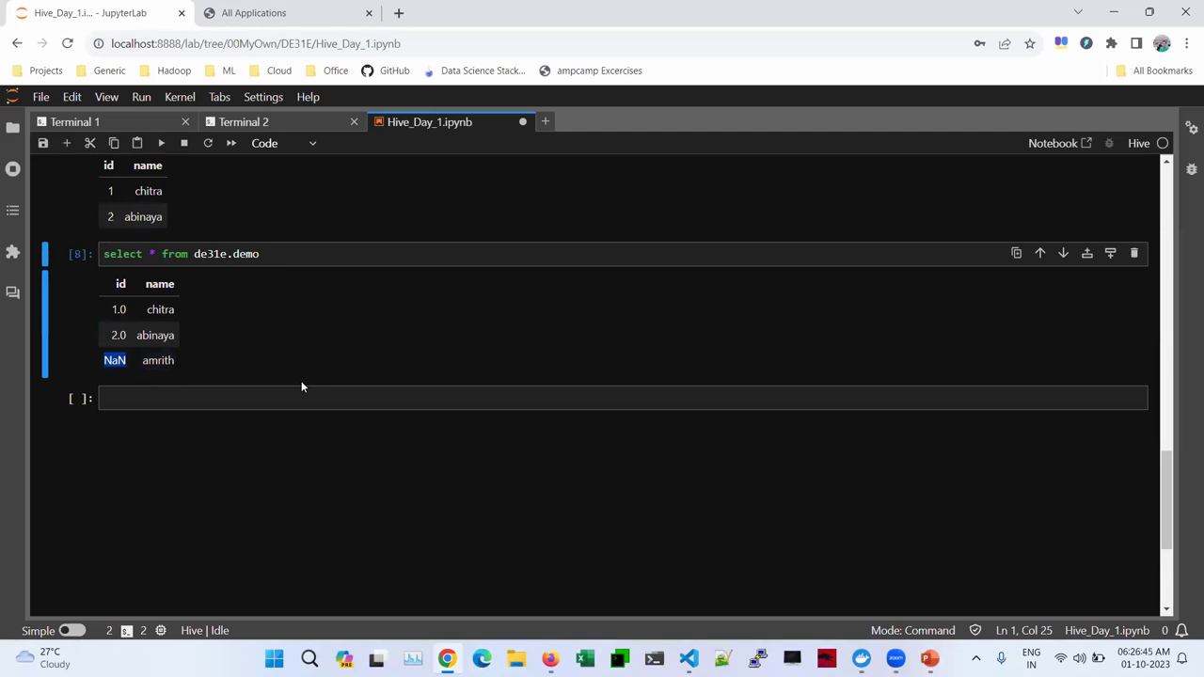
left_click(347, 337)
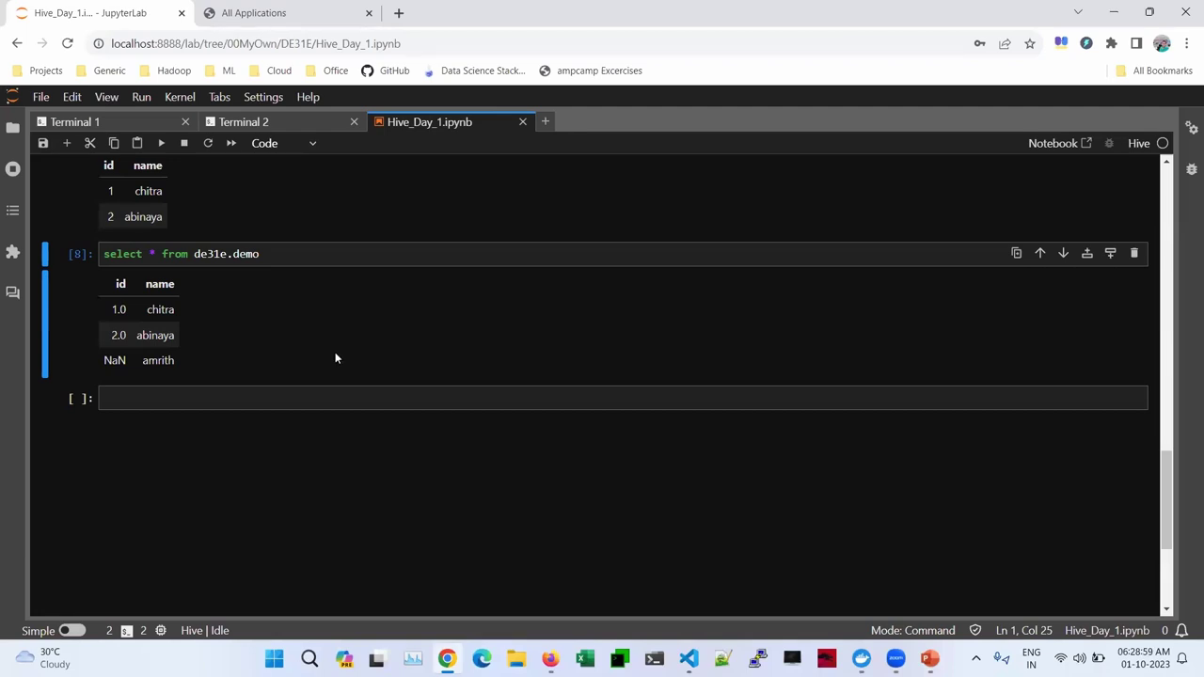
left_click(304, 398)
type("dbo")
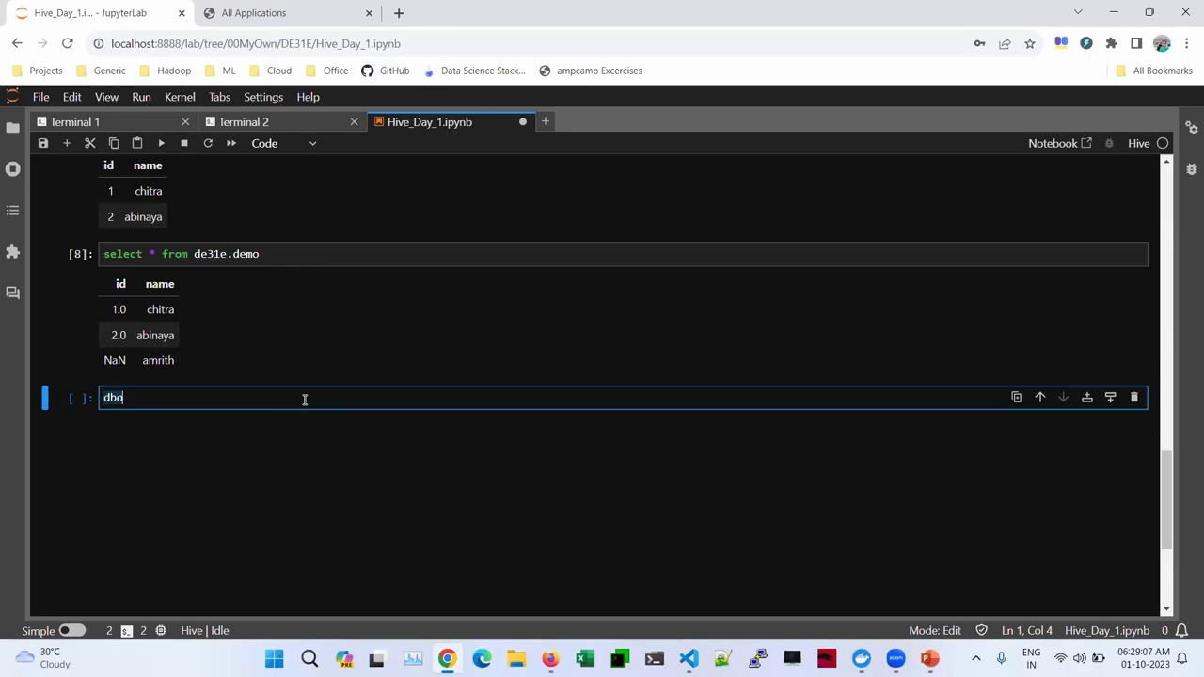
key("BackSpace")
key("BackSpace")
key("BackSpace")
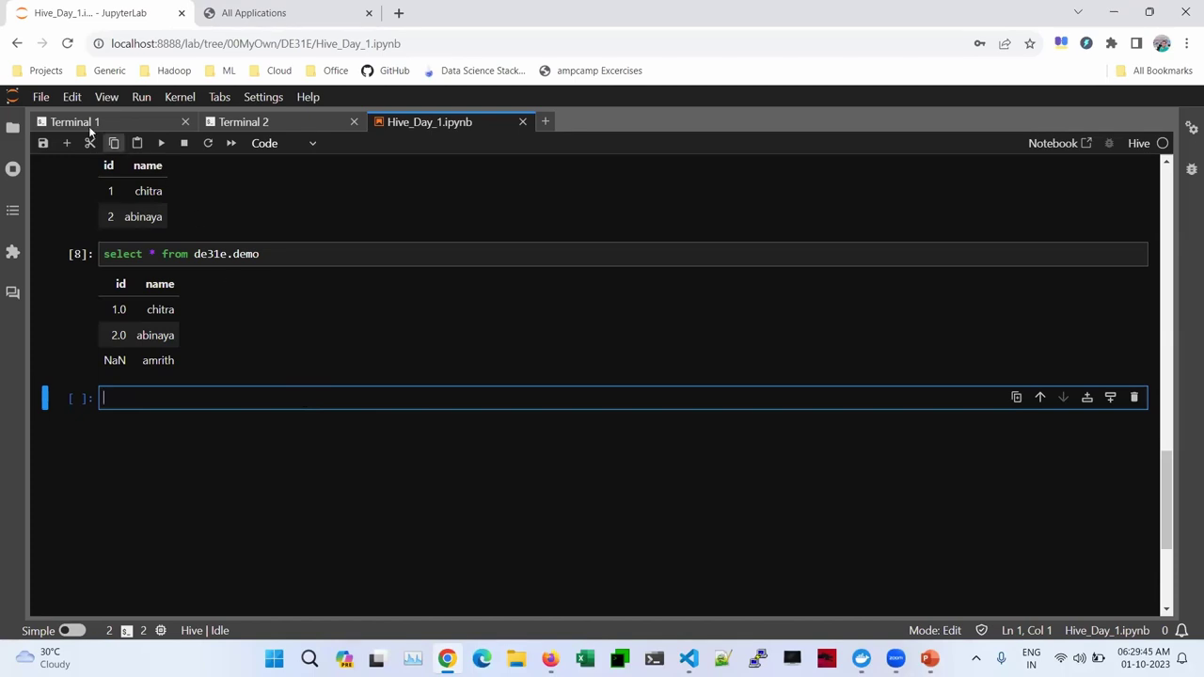
Review the create table and desc formatted cells for de31e.demo in the notebook's Managed Table section
left_click(12, 211)
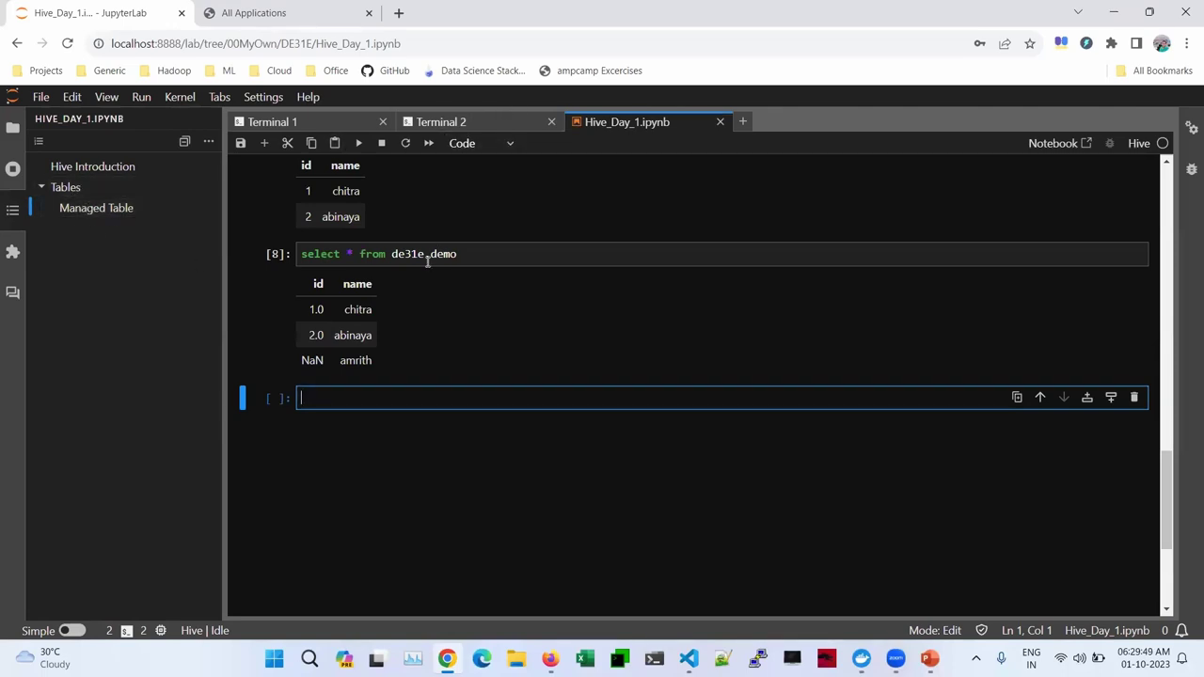
left_click(132, 211)
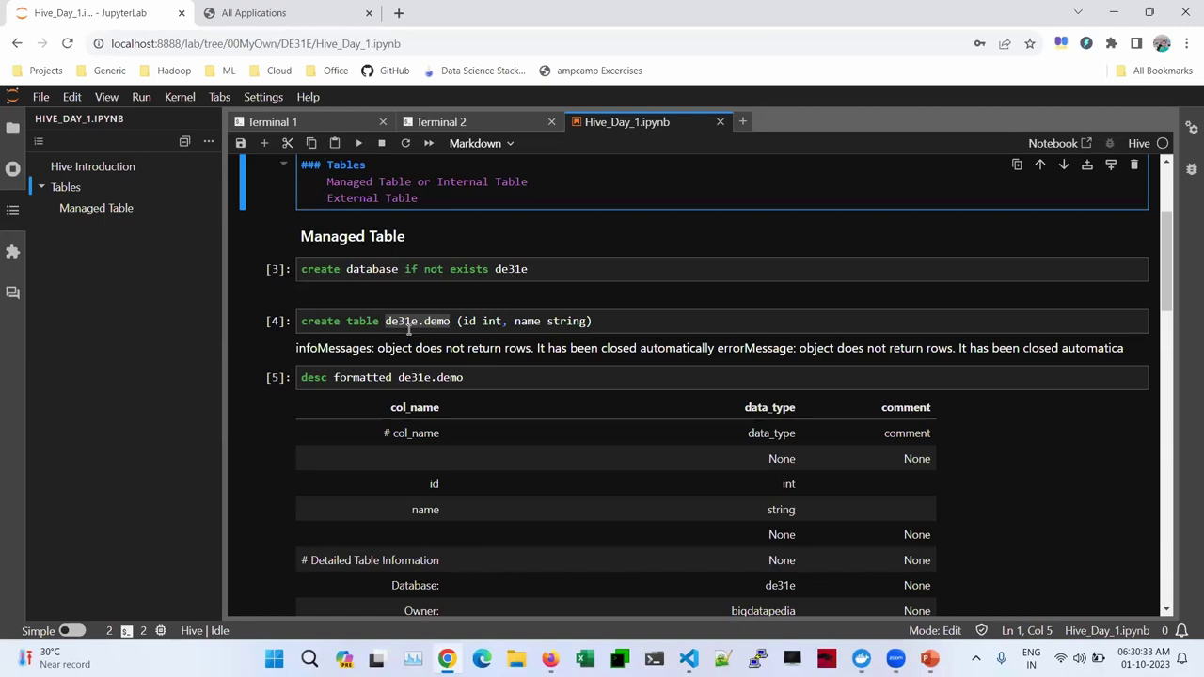
key("shift+Return")
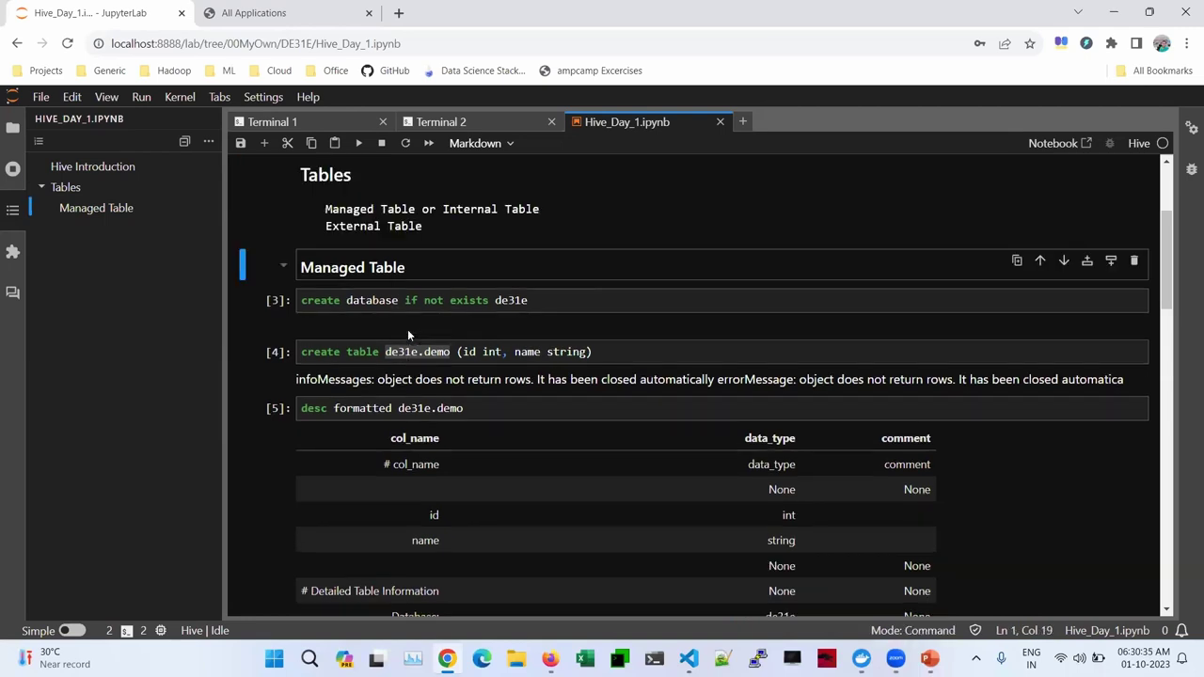
scroll(407, 329, "down", 3)
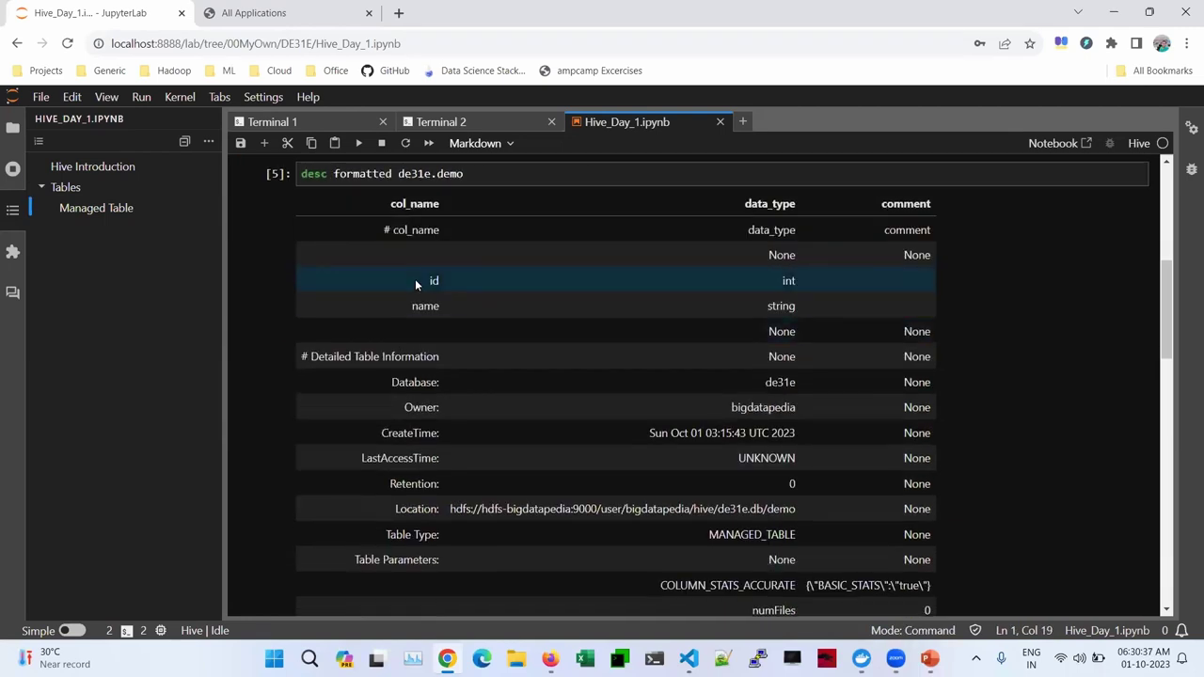
scroll(415, 278, "up", 1)
left_click(476, 251)
left_click(537, 172)
left_click(527, 195)
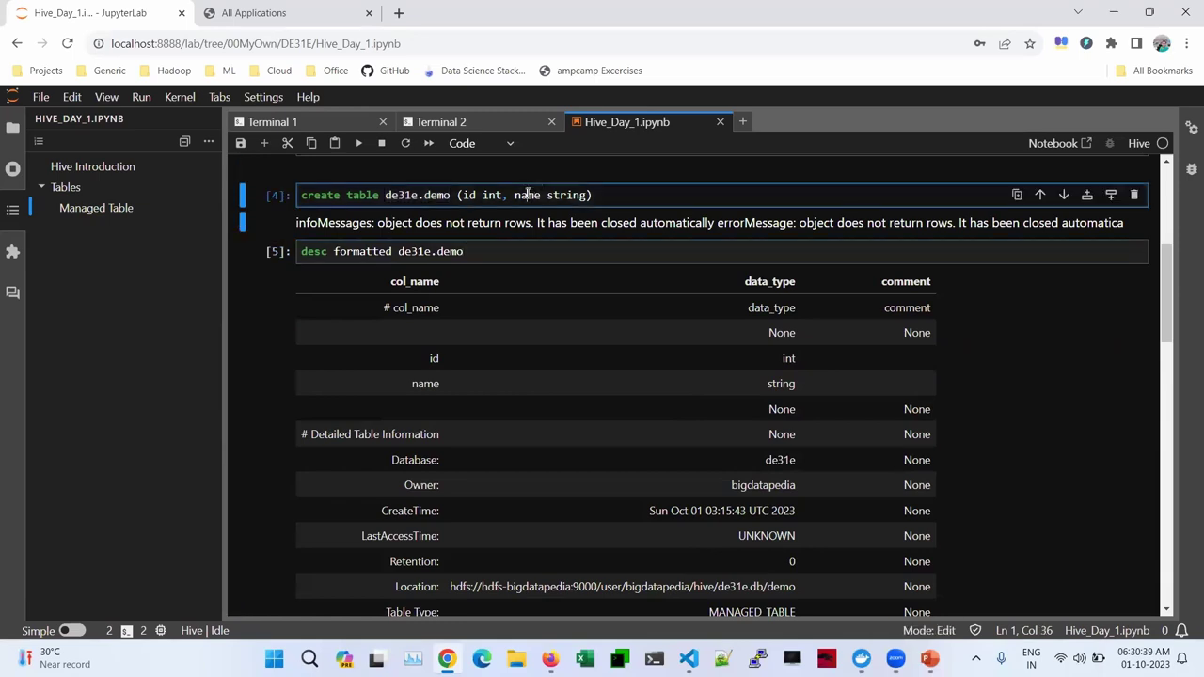
left_click(519, 251)
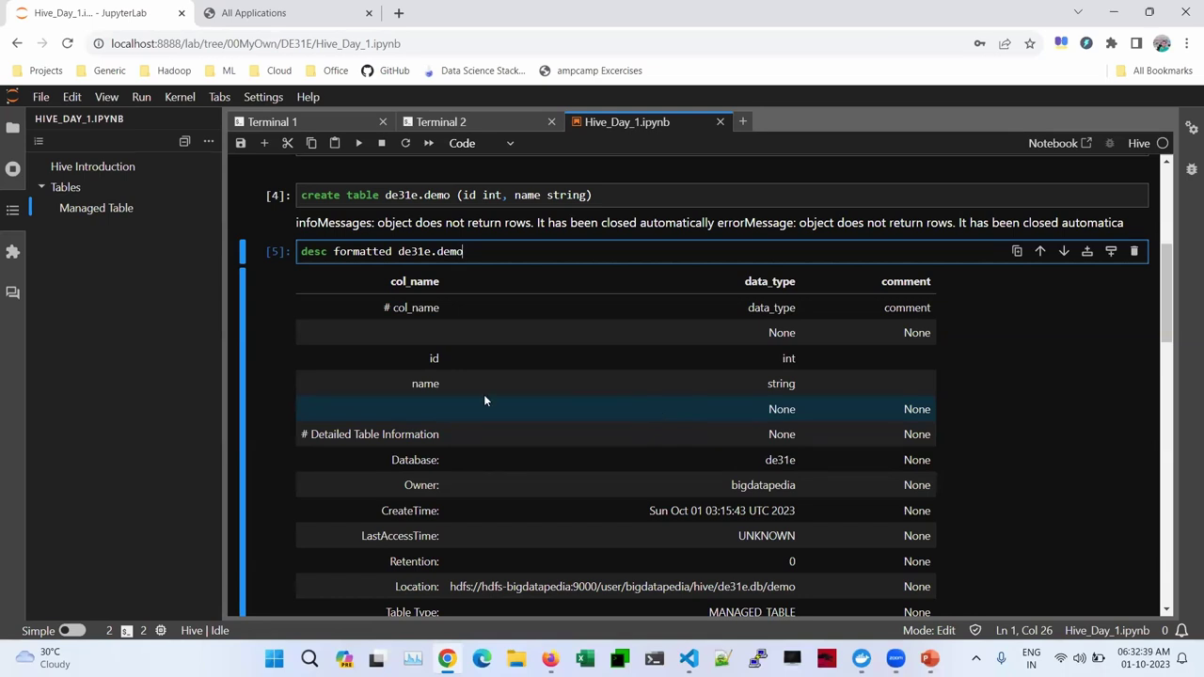
Change the Tables heading in the markdown cell to Table Types and render the cell
left_click(64, 189)
scroll(347, 246, "up", 2)
left_click(396, 370)
key("Left")
type("Type")
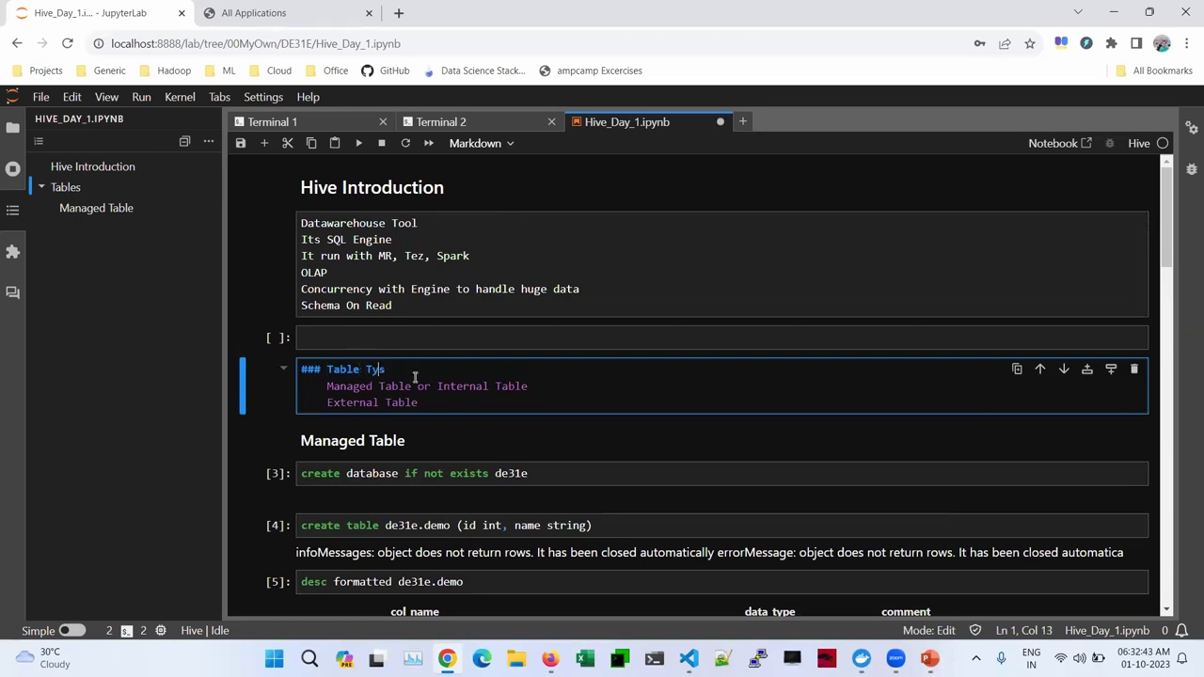
key("shift+Return")
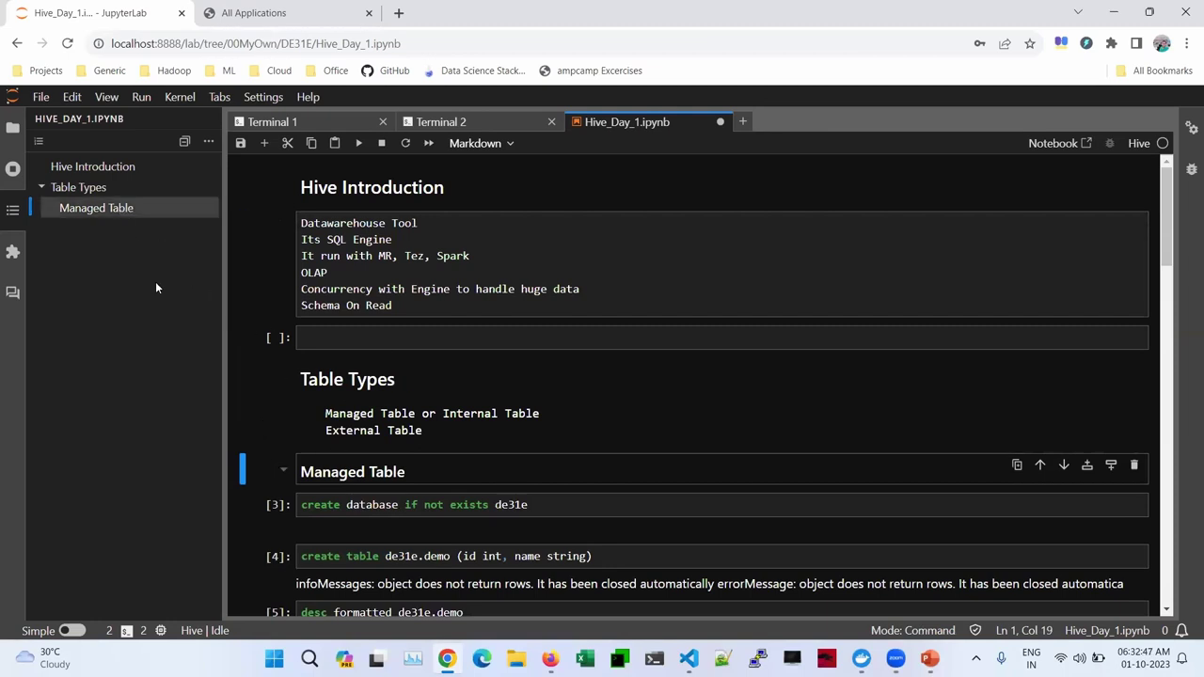
Look through the Managed Table cells down to the select queries, and switch to the Hive Architecture slide in PowerPoint
scroll(373, 419, "down", 4)
scroll(354, 326, "up", 3)
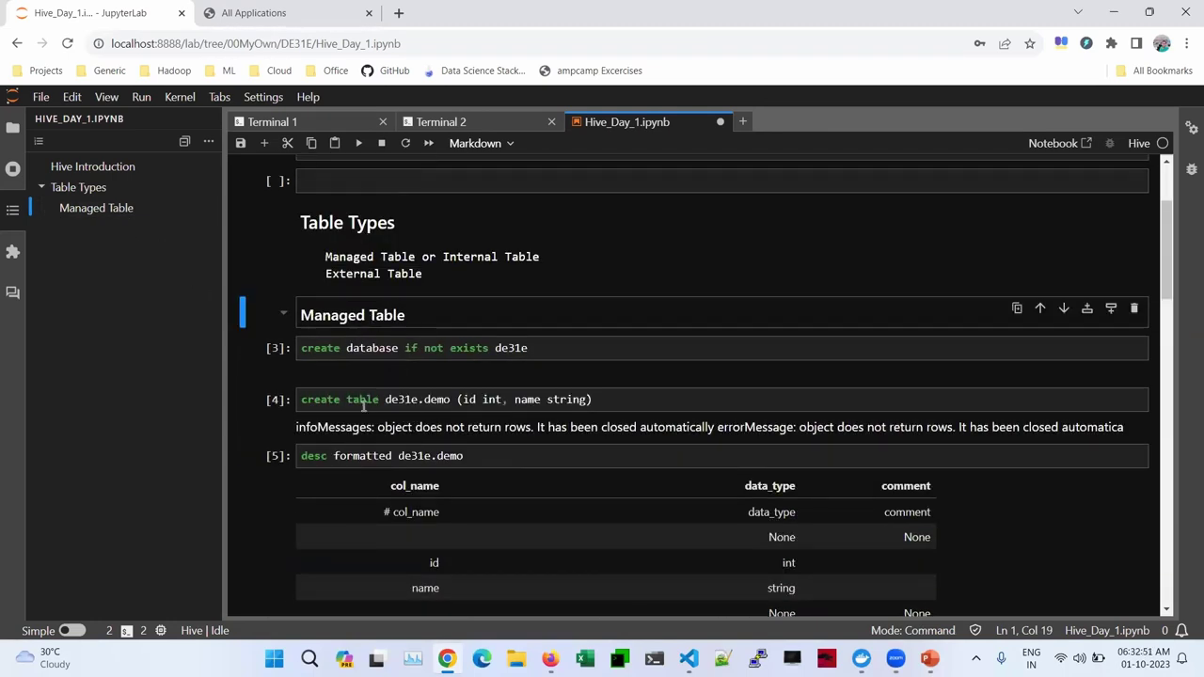
scroll(386, 412, "down", 5)
scroll(449, 419, "down", 8)
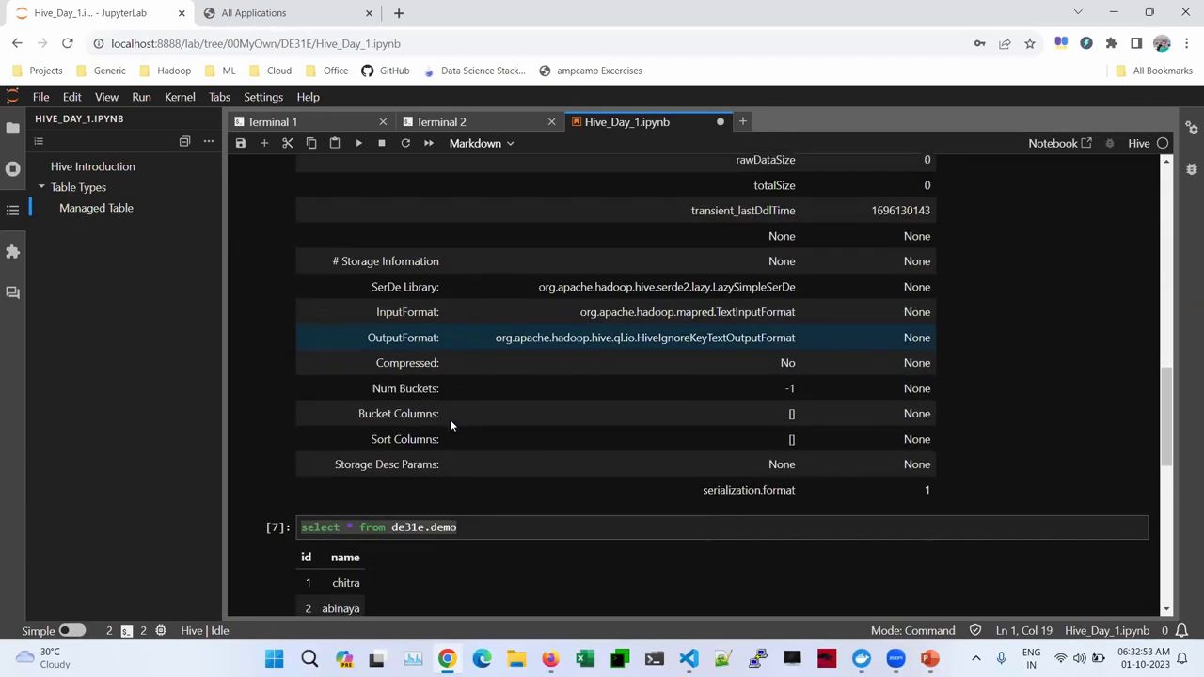
scroll(475, 364, "up", 1)
left_click(484, 294)
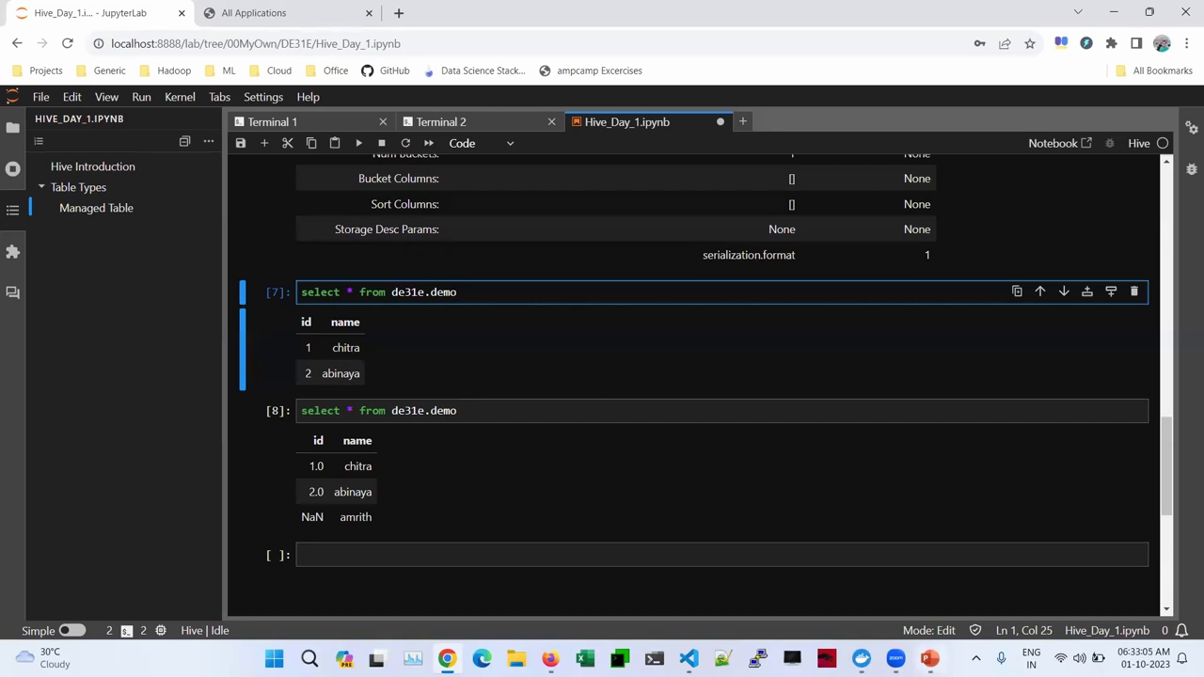
key("alt+Tab")
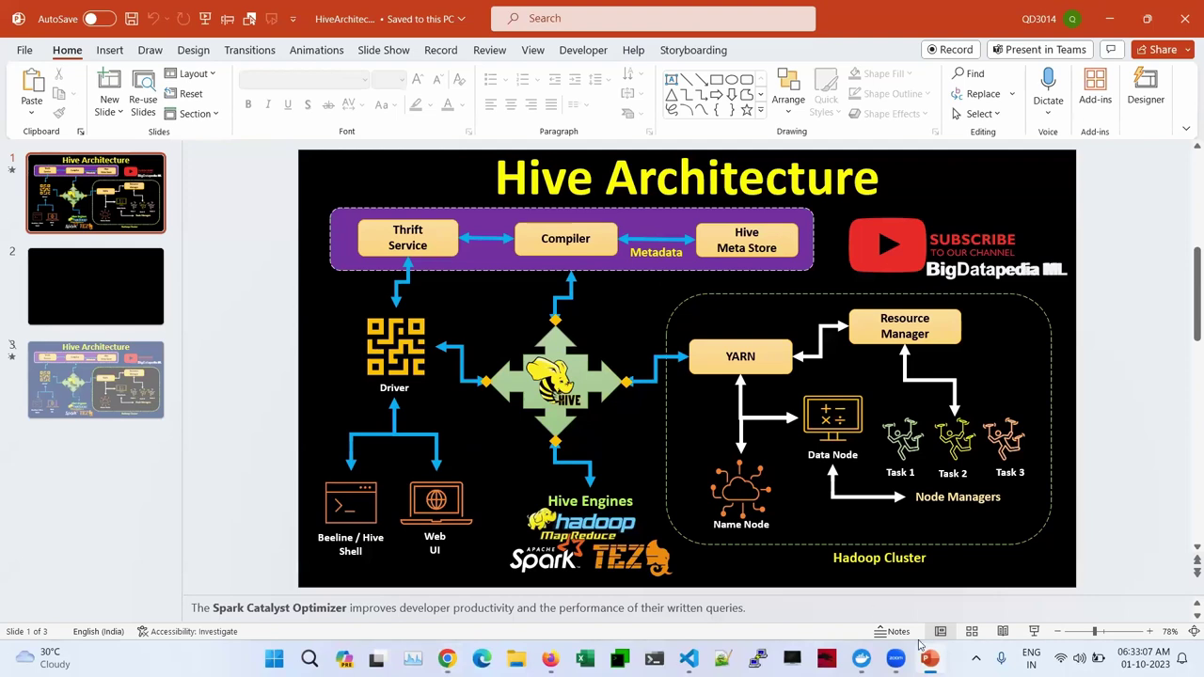
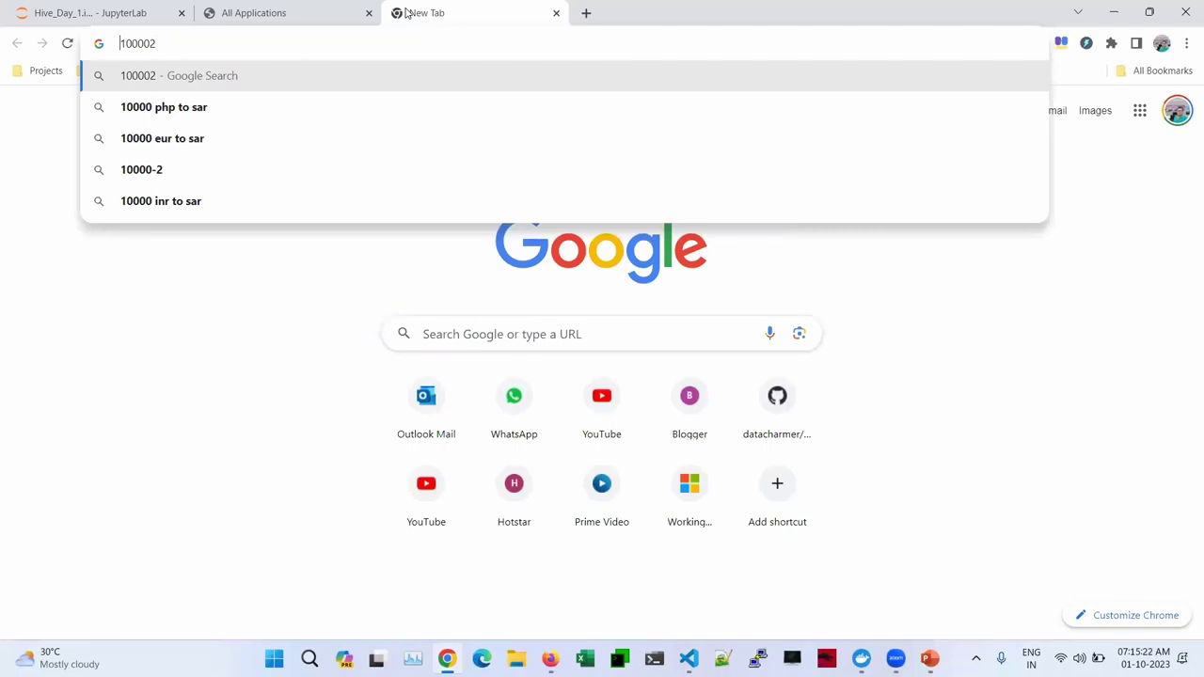
Open the HiveServer2 web page at localhost:10002 in the new browser tab
type("local")
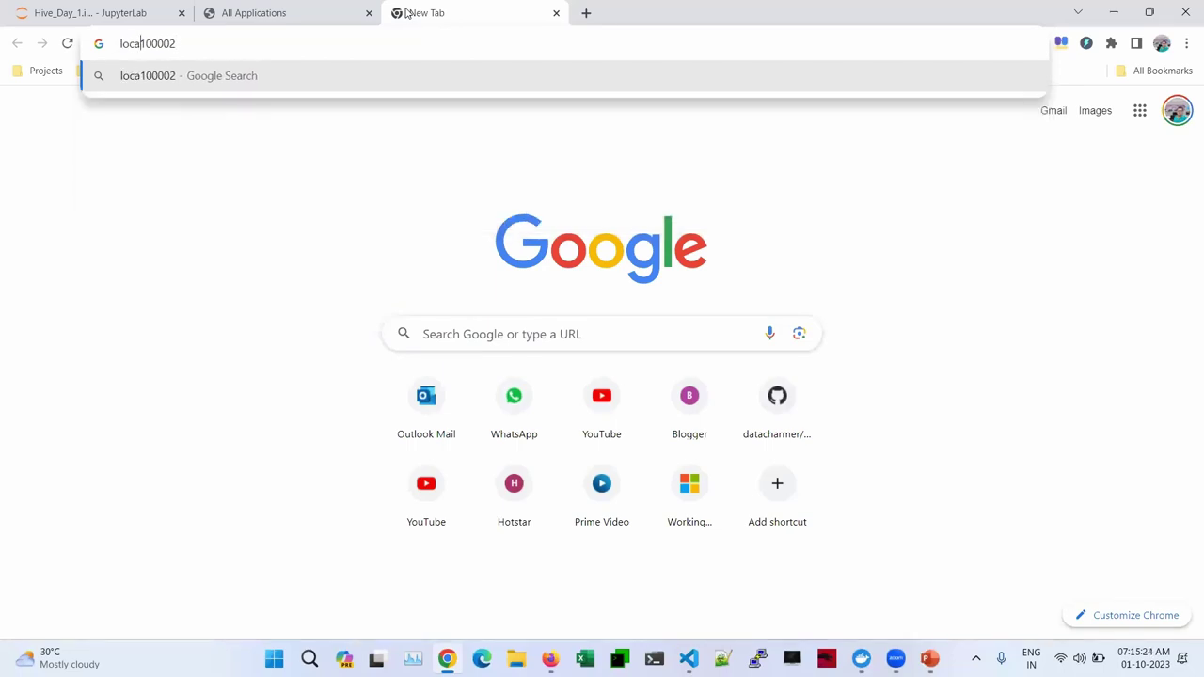
type("ho")
type("st:")
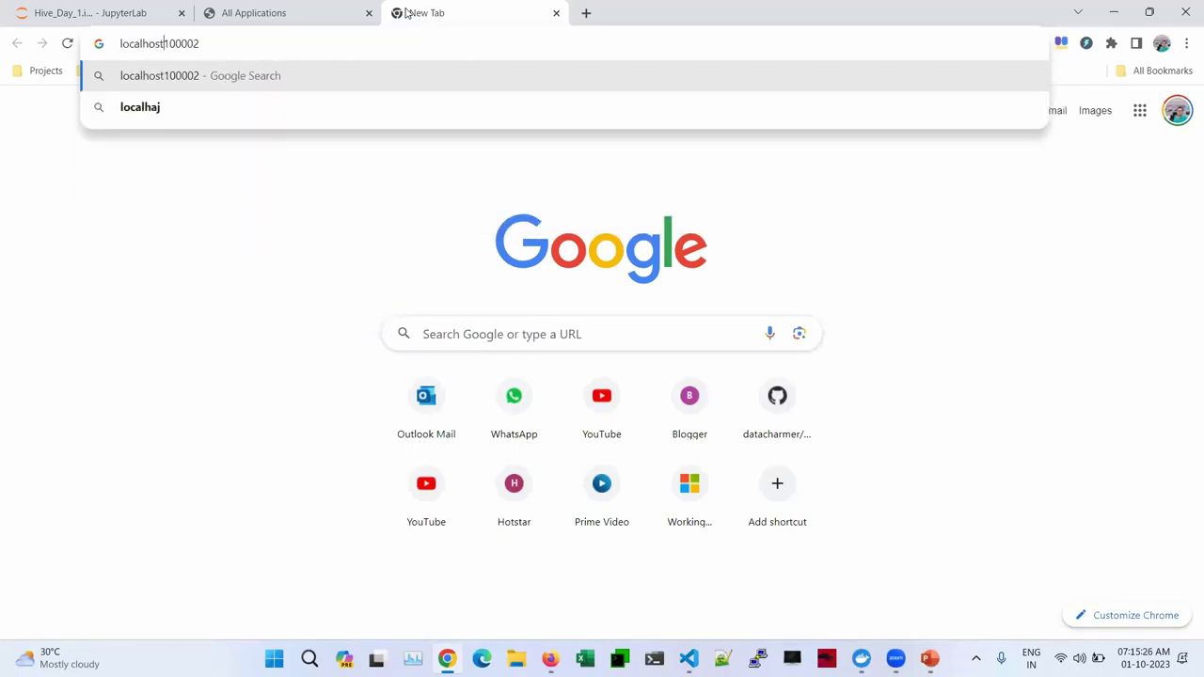
key("Return")
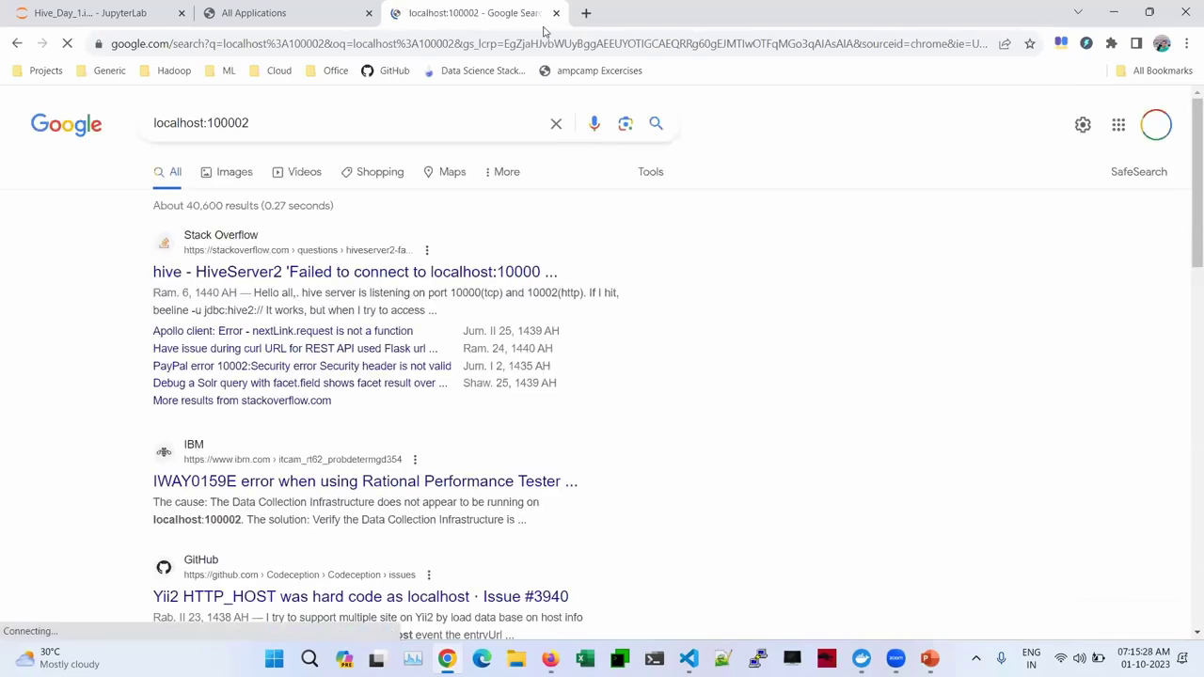
triple_click(229, 122)
key("ctrl+c")
left_click(375, 44)
key("ctrl+v")
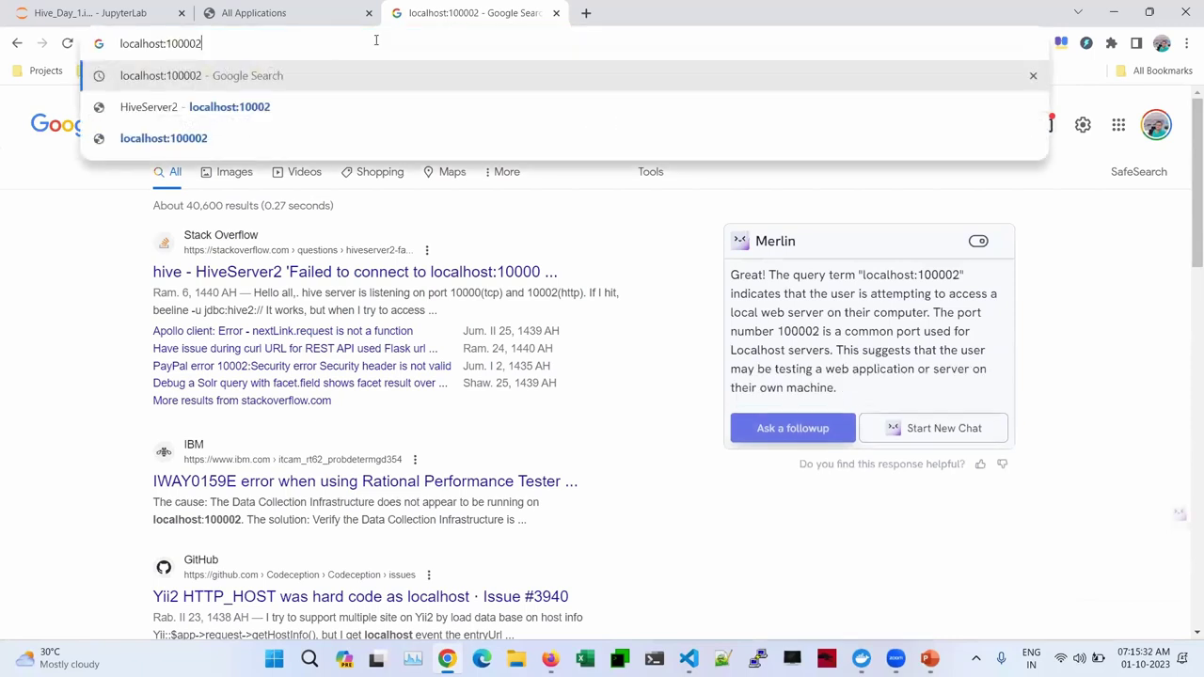
key("Left")
key("BackSpace")
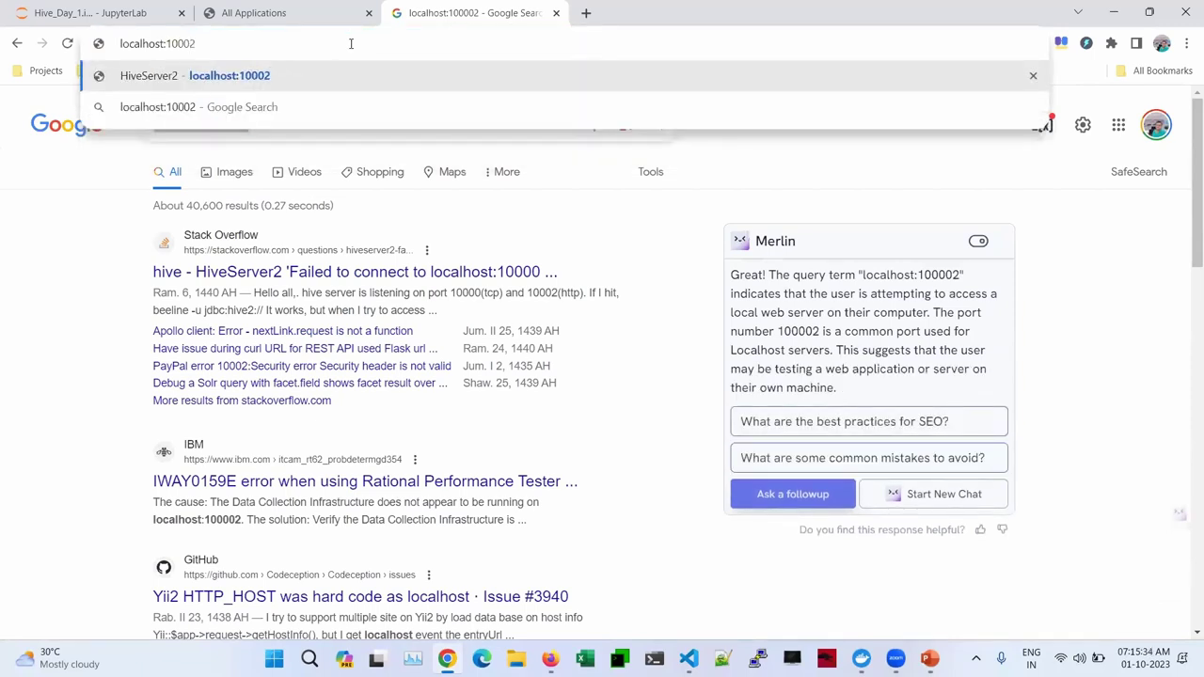
key("Return")
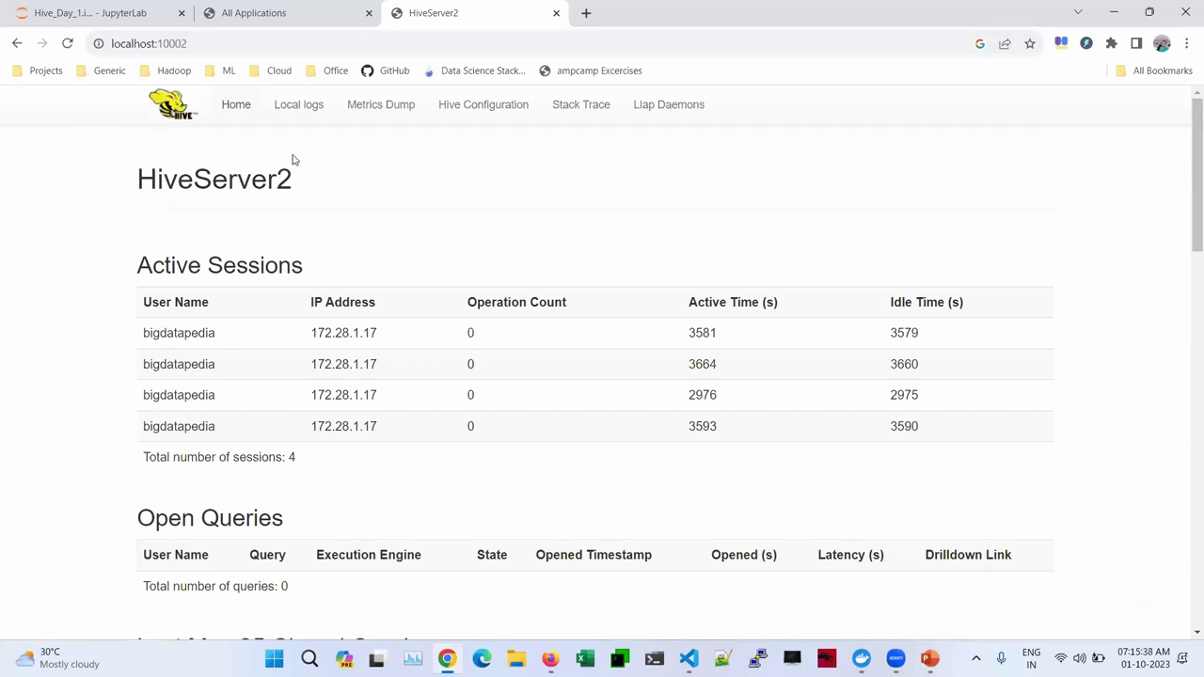
Examine the Last Max 25 Closed Queries list in HiveServer2, including the select and DESCRIBE statements for de31e.demo
scroll(336, 239, "down", 5)
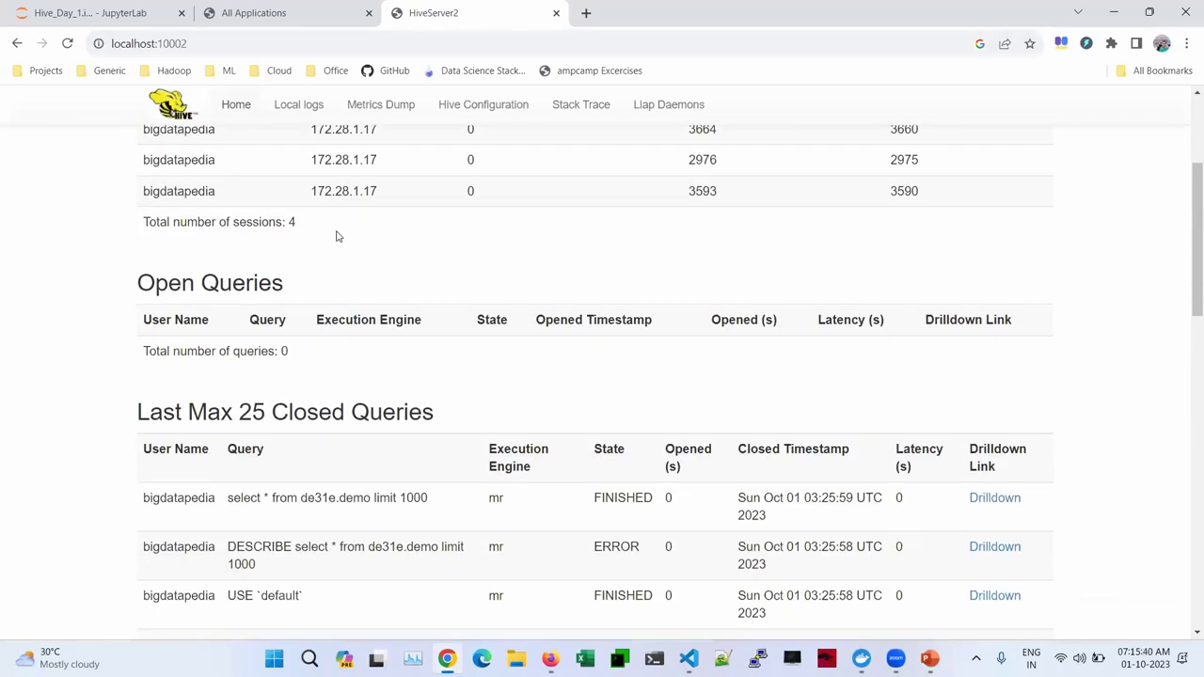
scroll(366, 241, "up", 1)
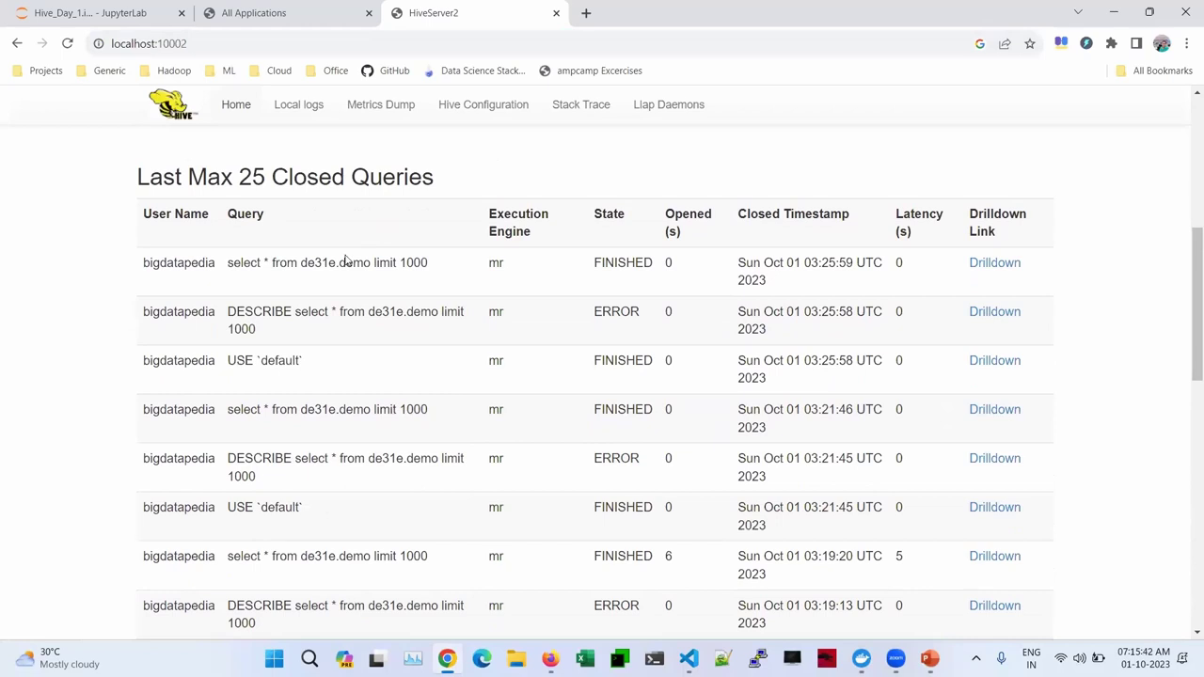
left_click_drag(227, 264, 378, 271)
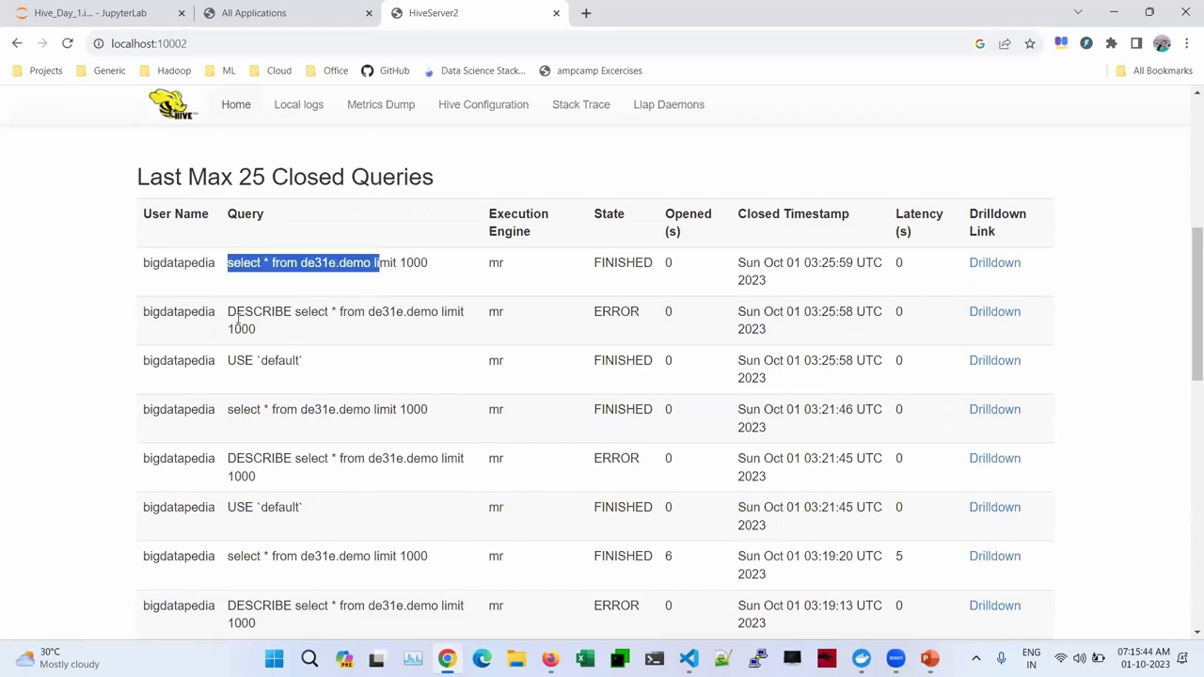
left_click_drag(229, 317, 282, 337)
scroll(226, 336, "down", 3)
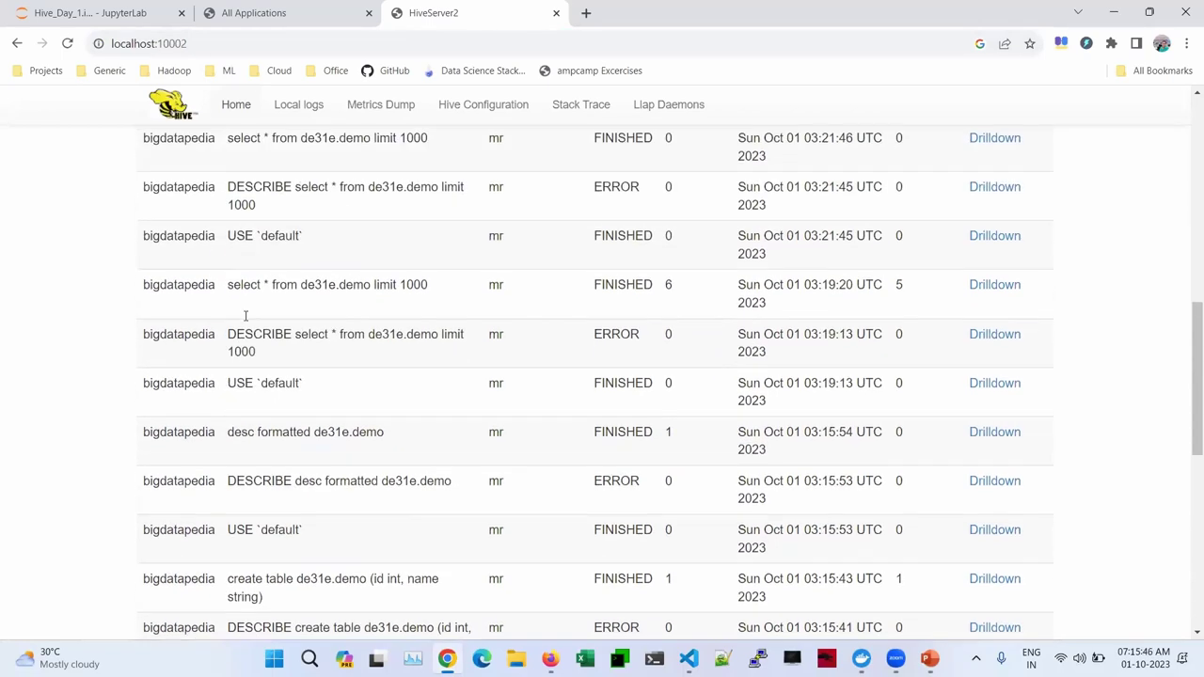
scroll(283, 302, "up", 3)
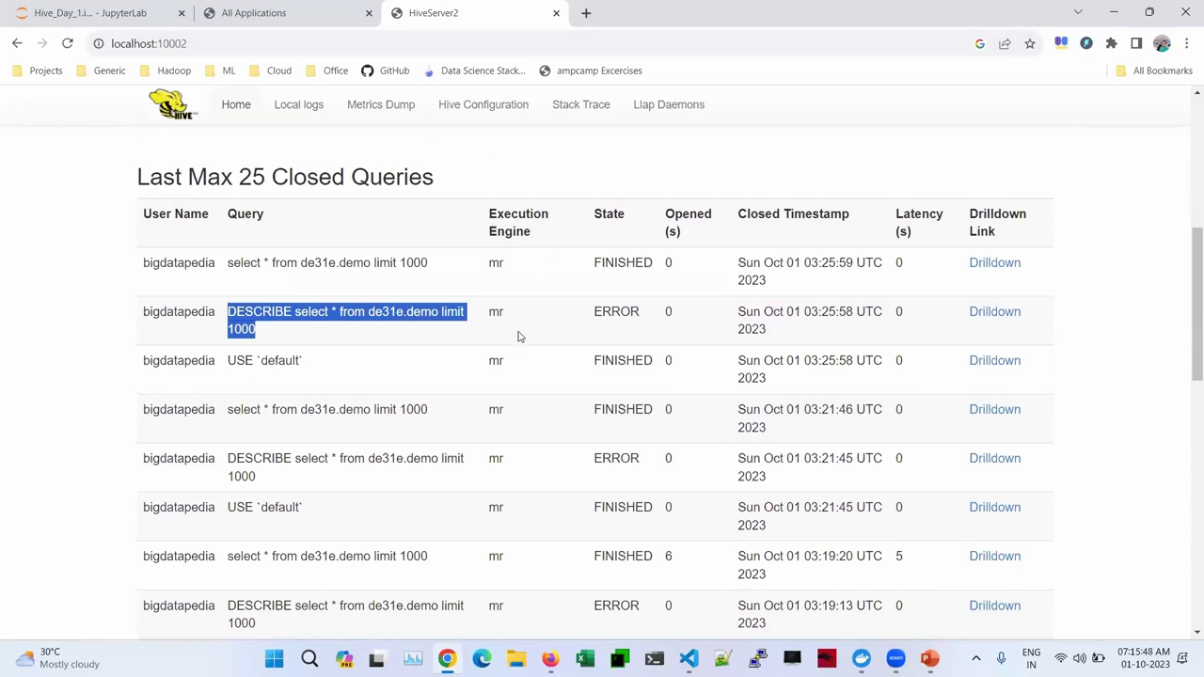
Examine the State values of the closed queries in HiveServer2, including the latest DESCRIBE statement, down to the oldest entries
left_click(269, 337)
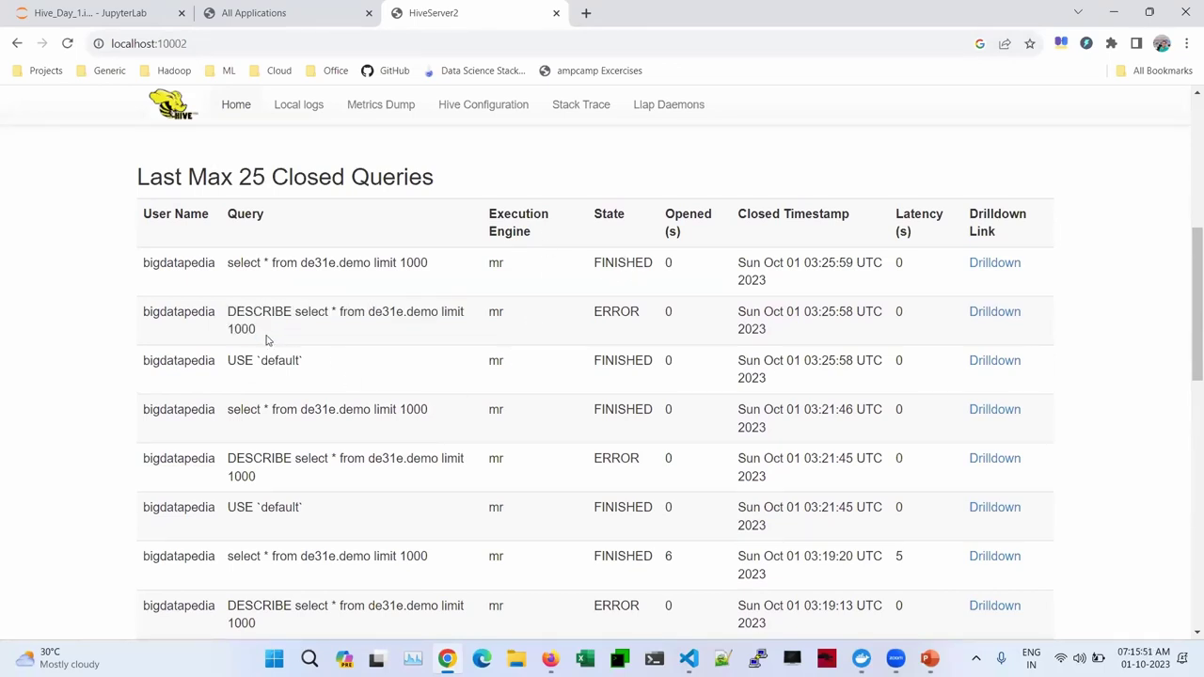
double_click(597, 313)
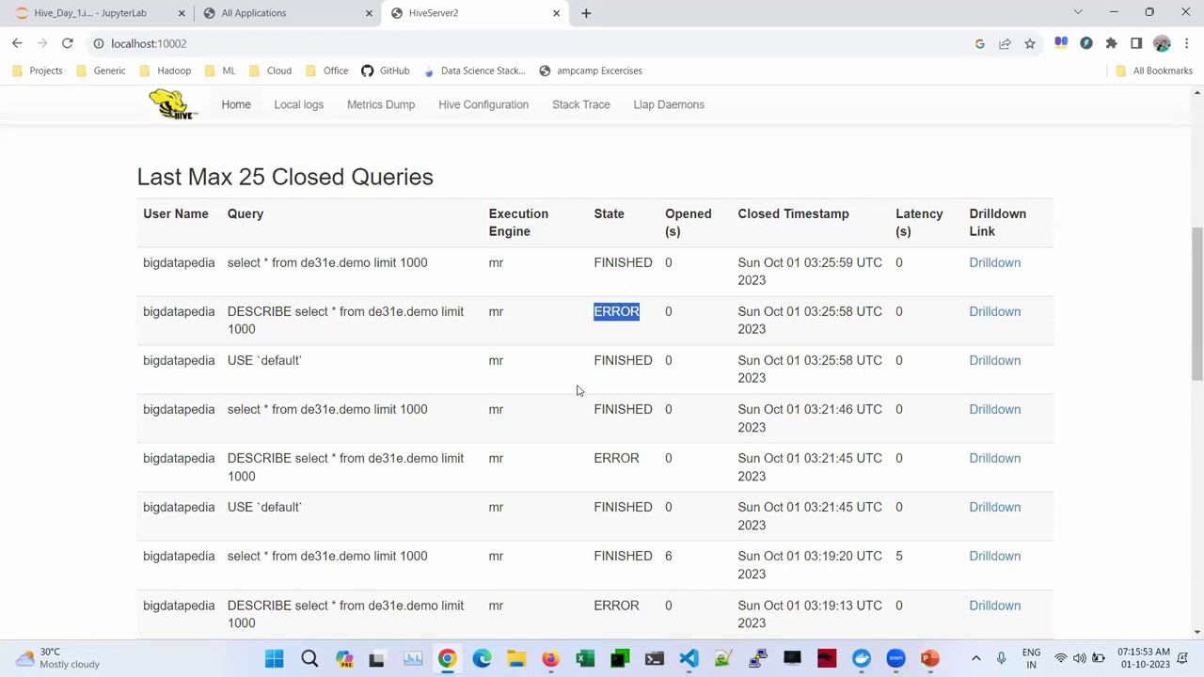
scroll(576, 367, "down", 4)
scroll(565, 352, "down", 5)
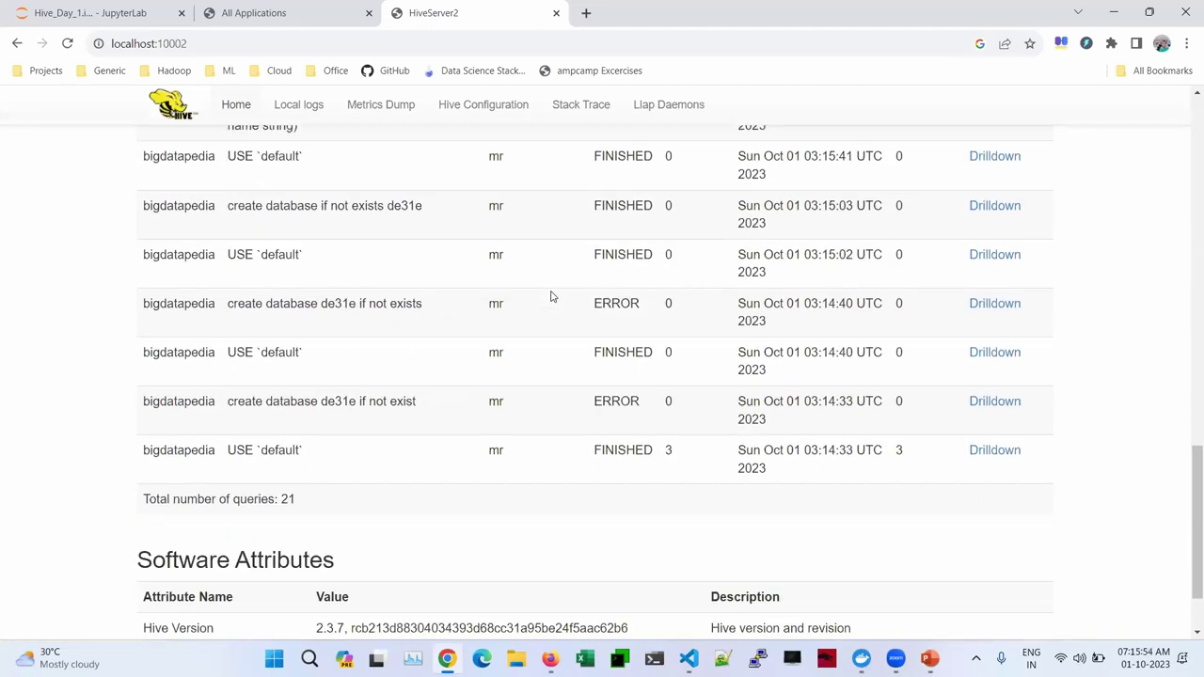
scroll(546, 302, "up", 10)
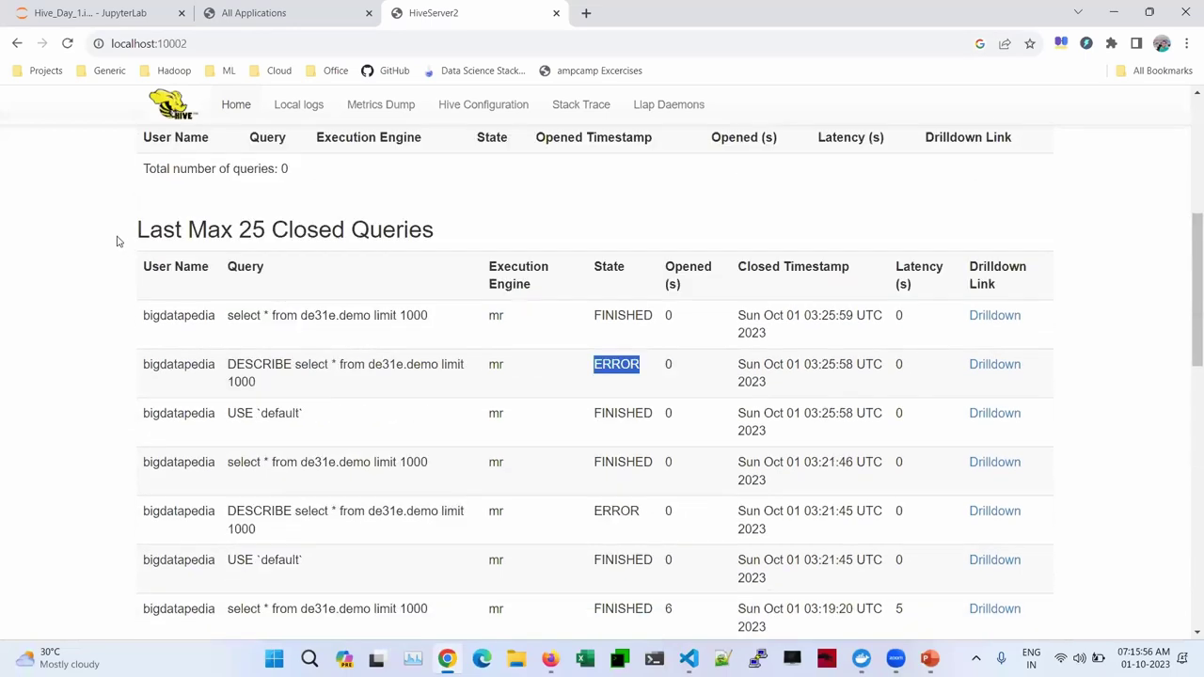
Look over the Active Sessions, Open Queries and Software Attributes sections of the HiveServer2 page
left_click_drag(160, 226, 212, 224)
left_click_drag(297, 228, 405, 224)
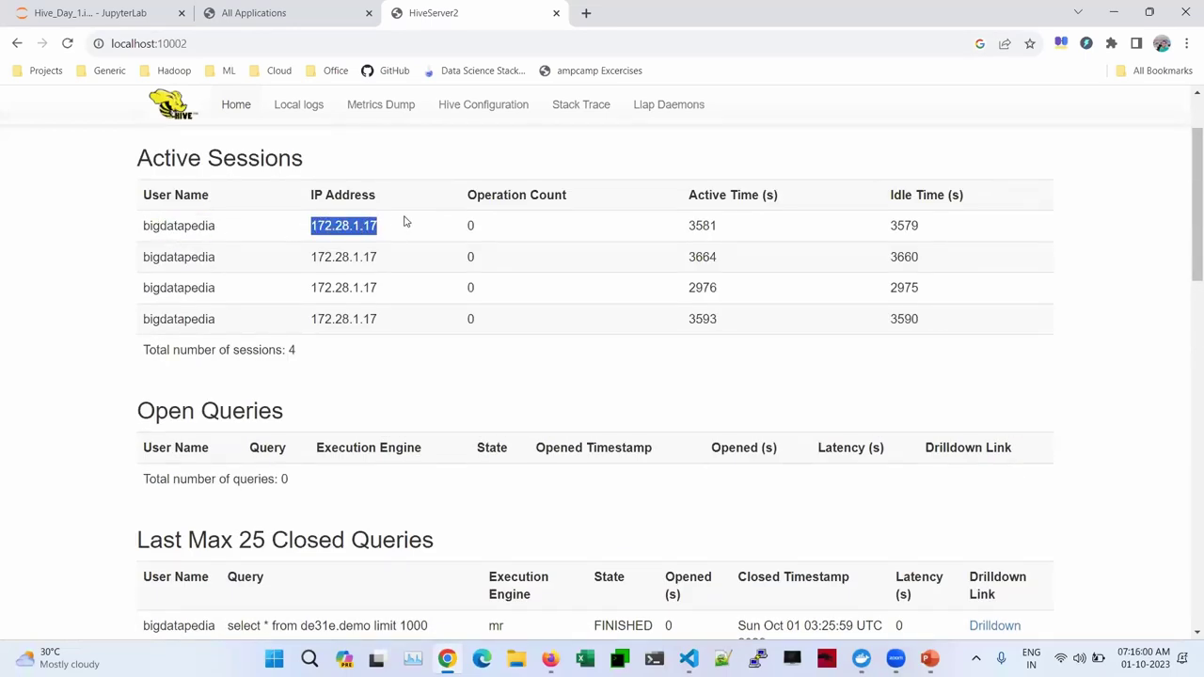
scroll(517, 228, "up", 1)
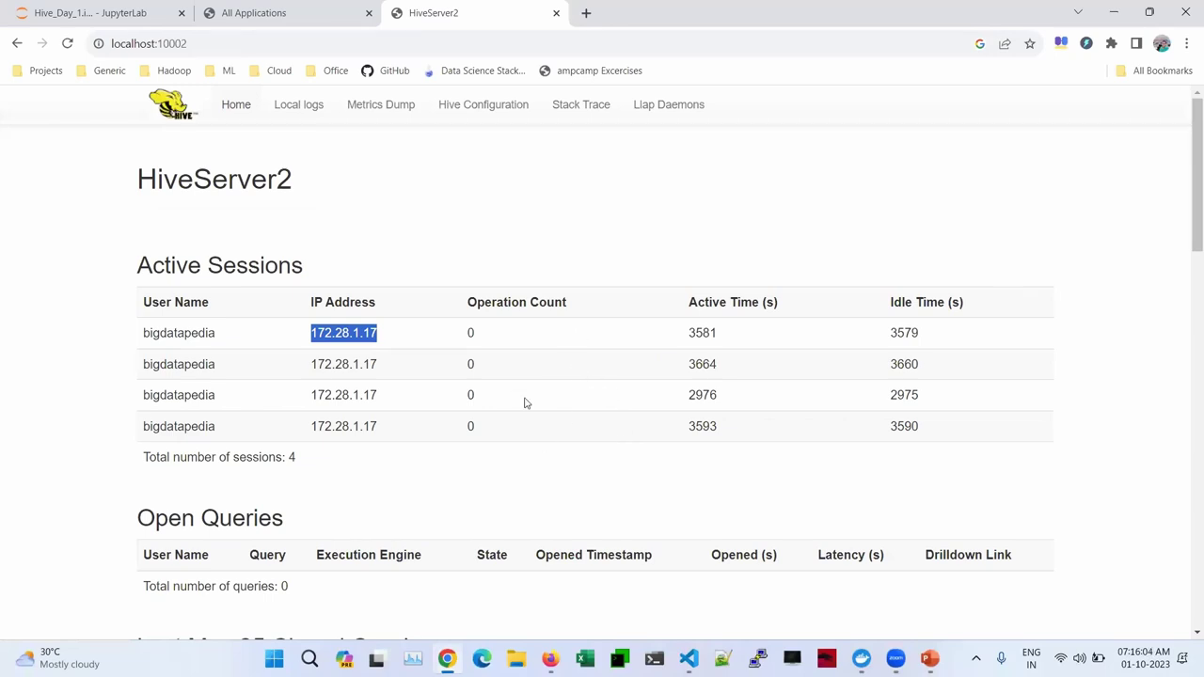
scroll(444, 400, "down", 15)
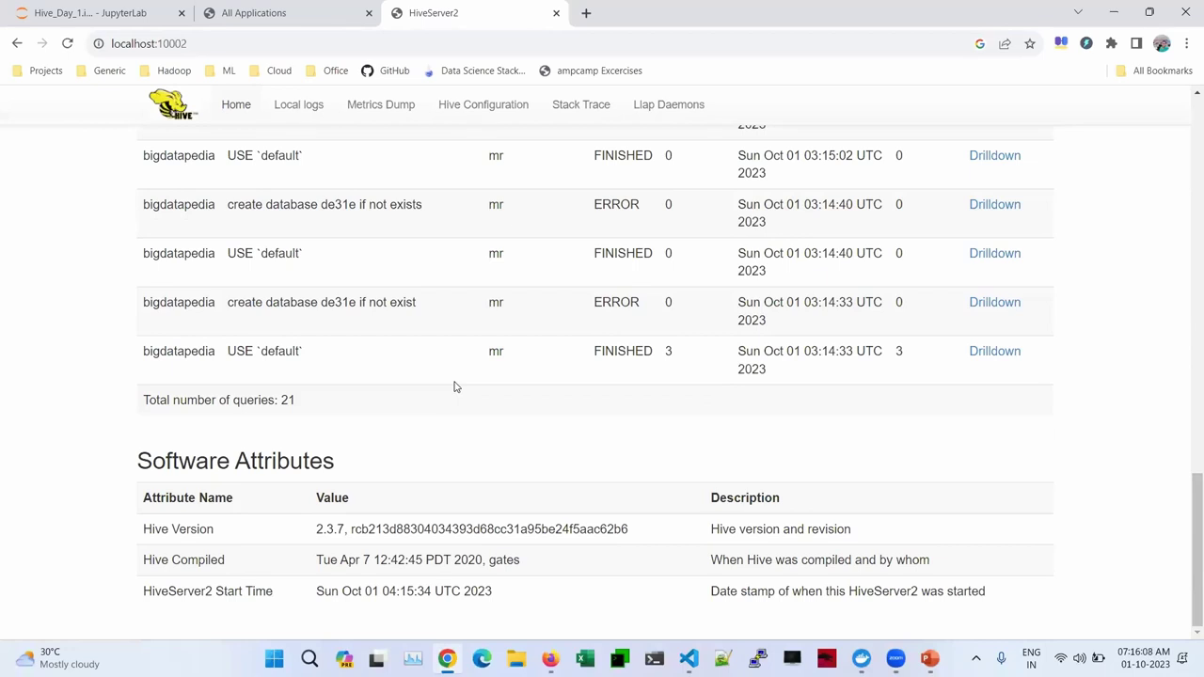
scroll(452, 386, "up", 5)
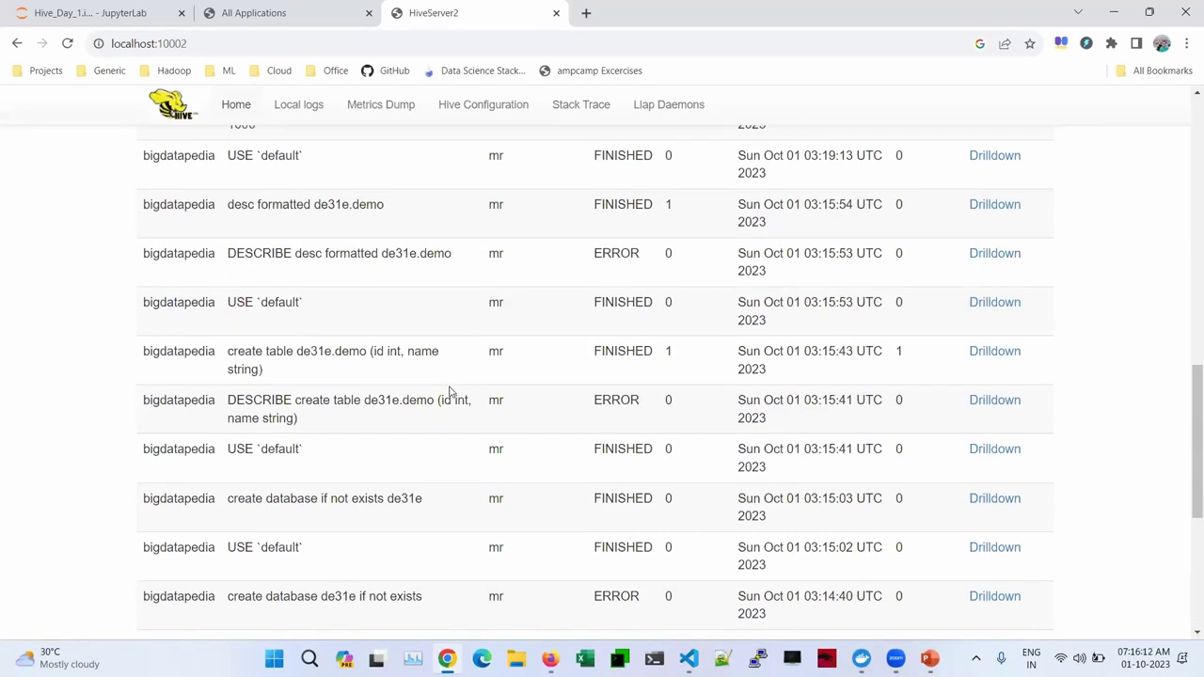
scroll(450, 392, "up", 10)
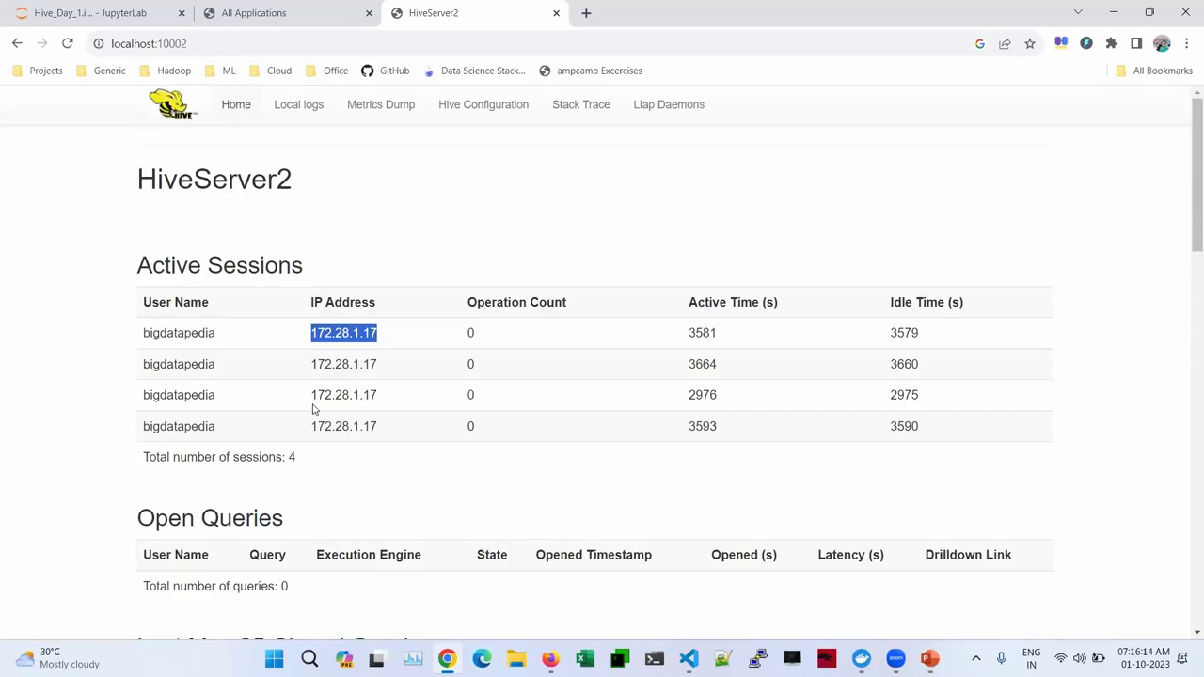
scroll(265, 509, "down", 4)
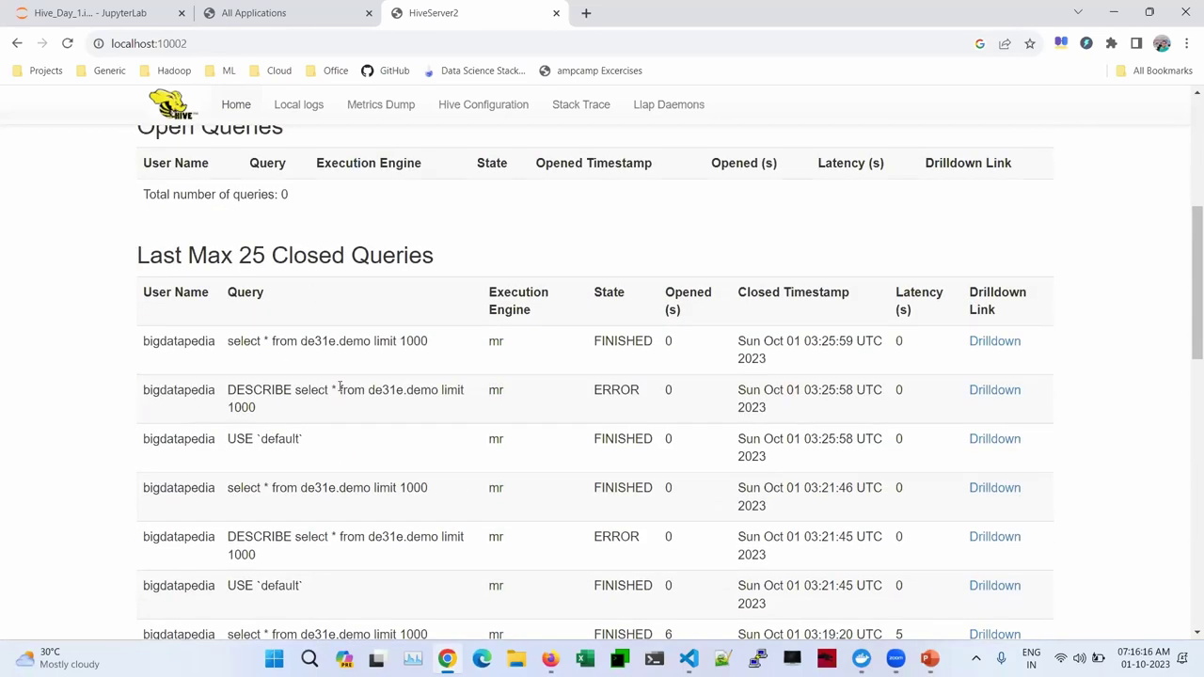
scroll(364, 342, "up", 5)
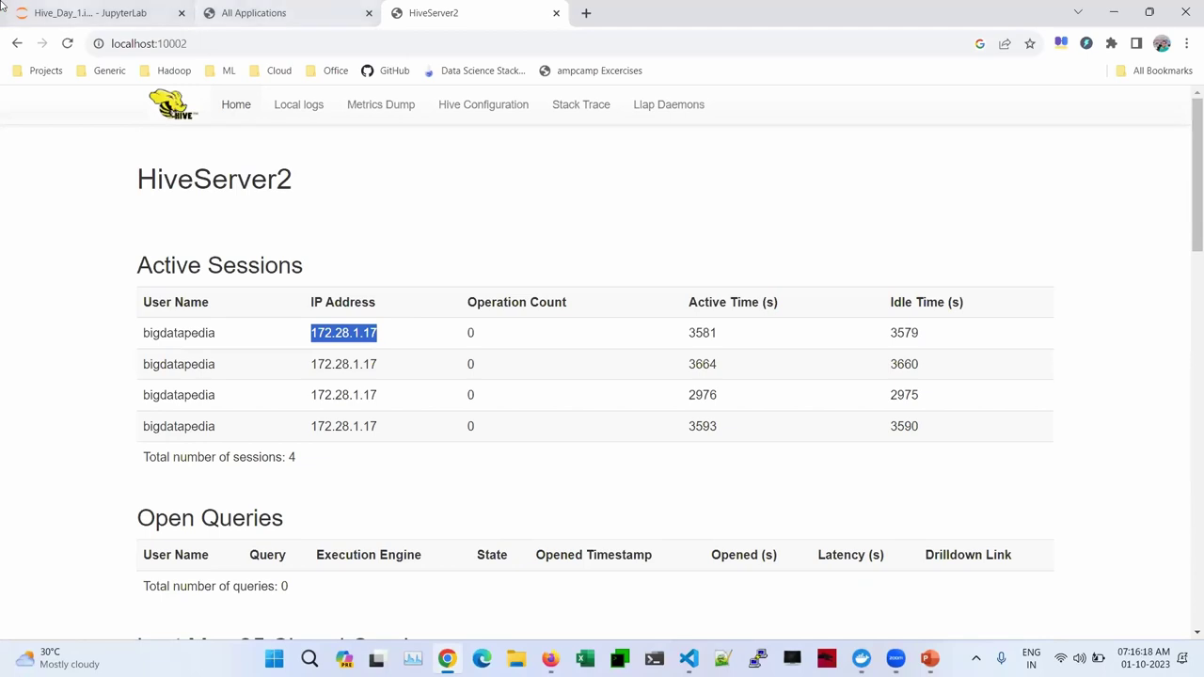
In the Hive_Day_1.ipynb notebook, turn the empty last cell into the level-four markdown heading External Table and render it
left_click(69, 10)
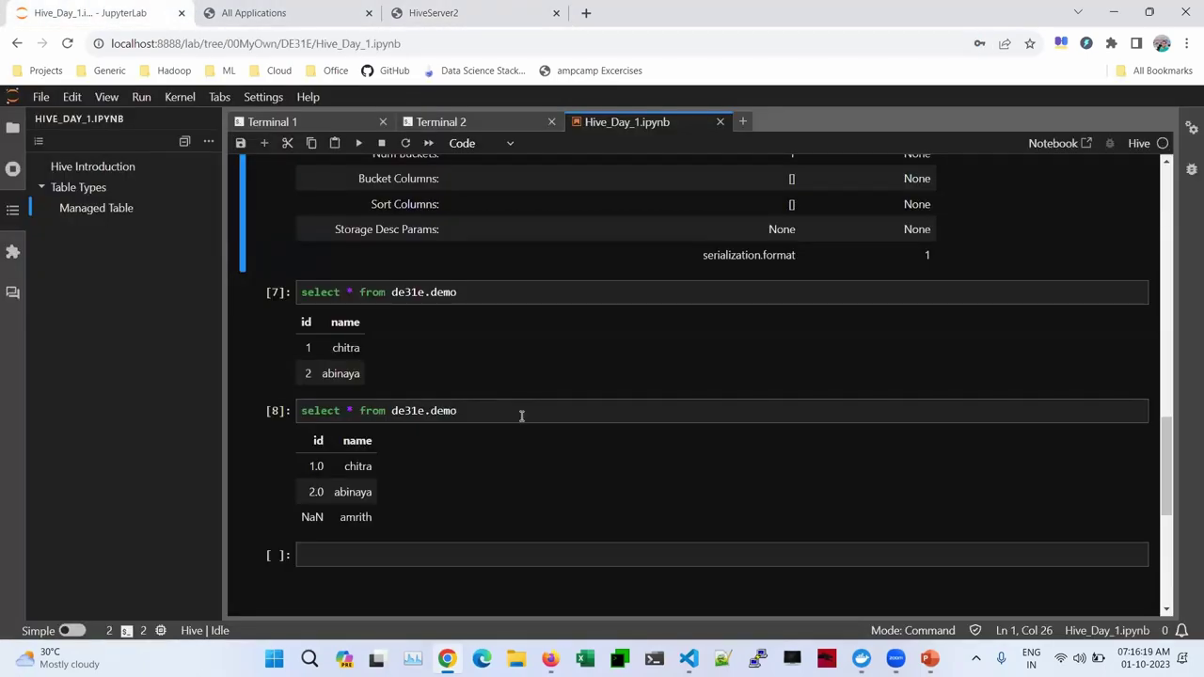
scroll(555, 462, "down", 3)
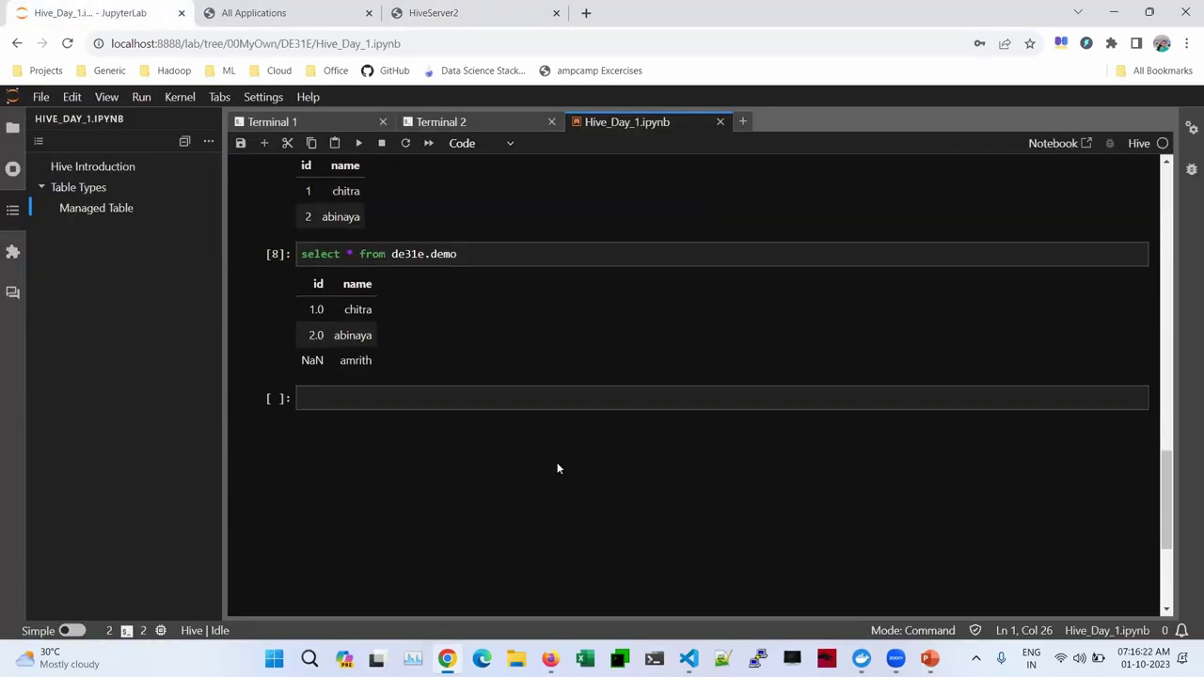
left_click(422, 388)
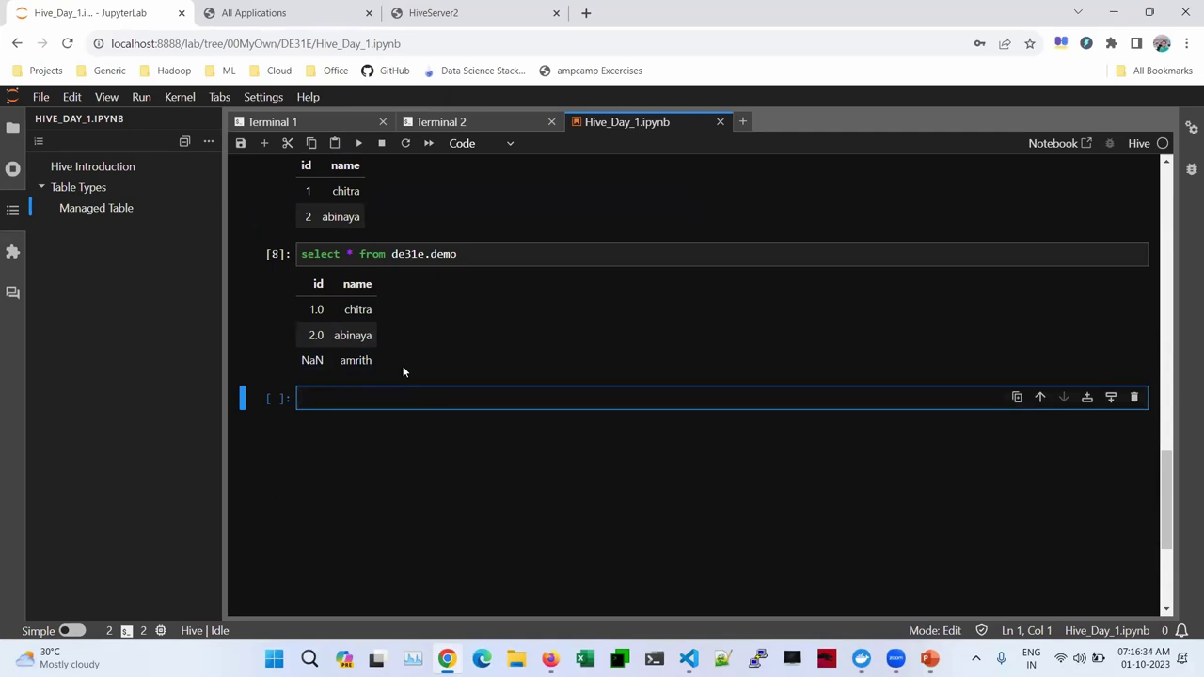
key("Escape")
key("m")
key("Return")
type("###")
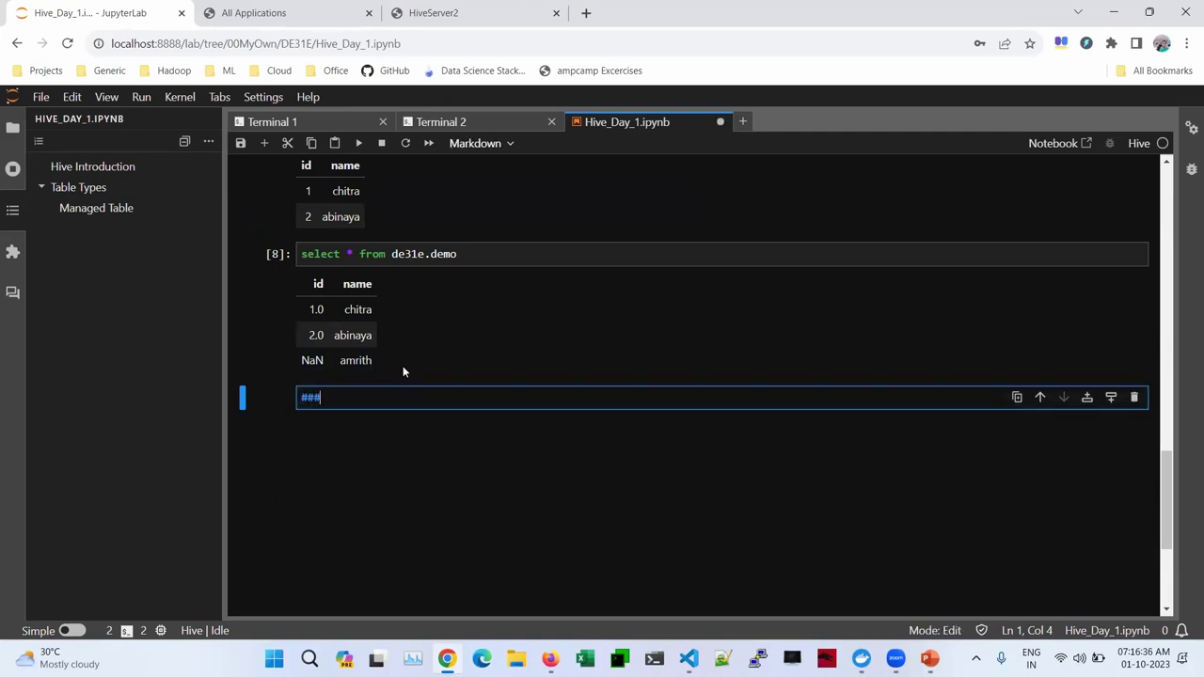
type("# External Table")
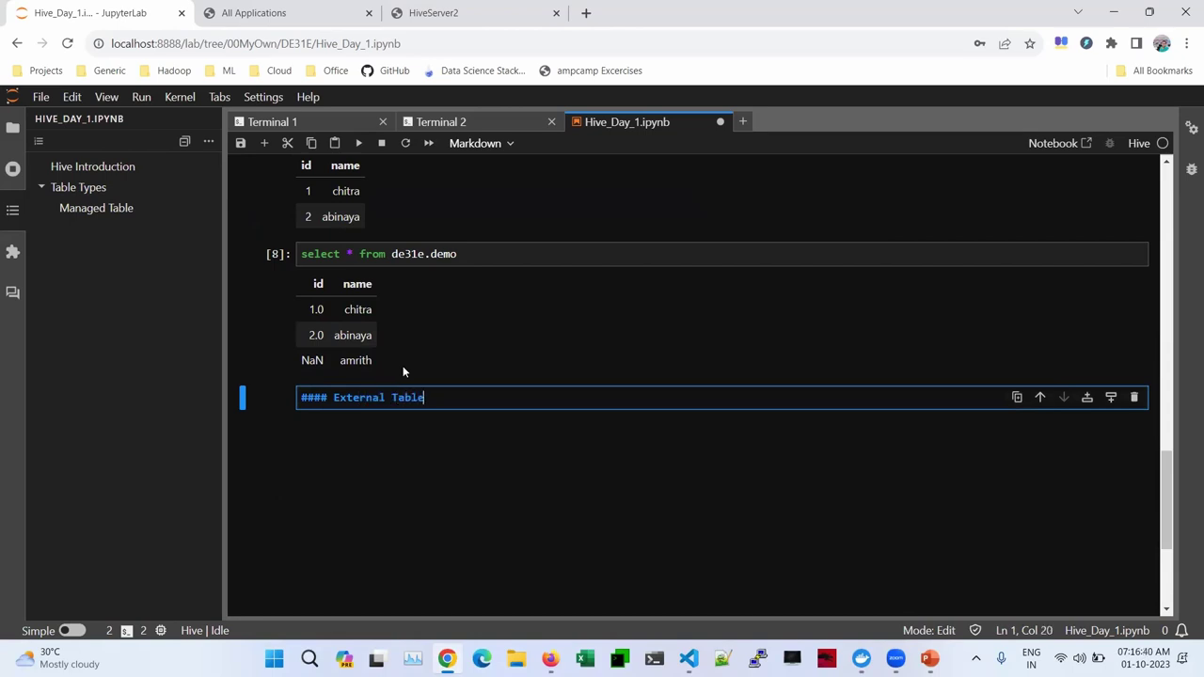
key("shift+Return")
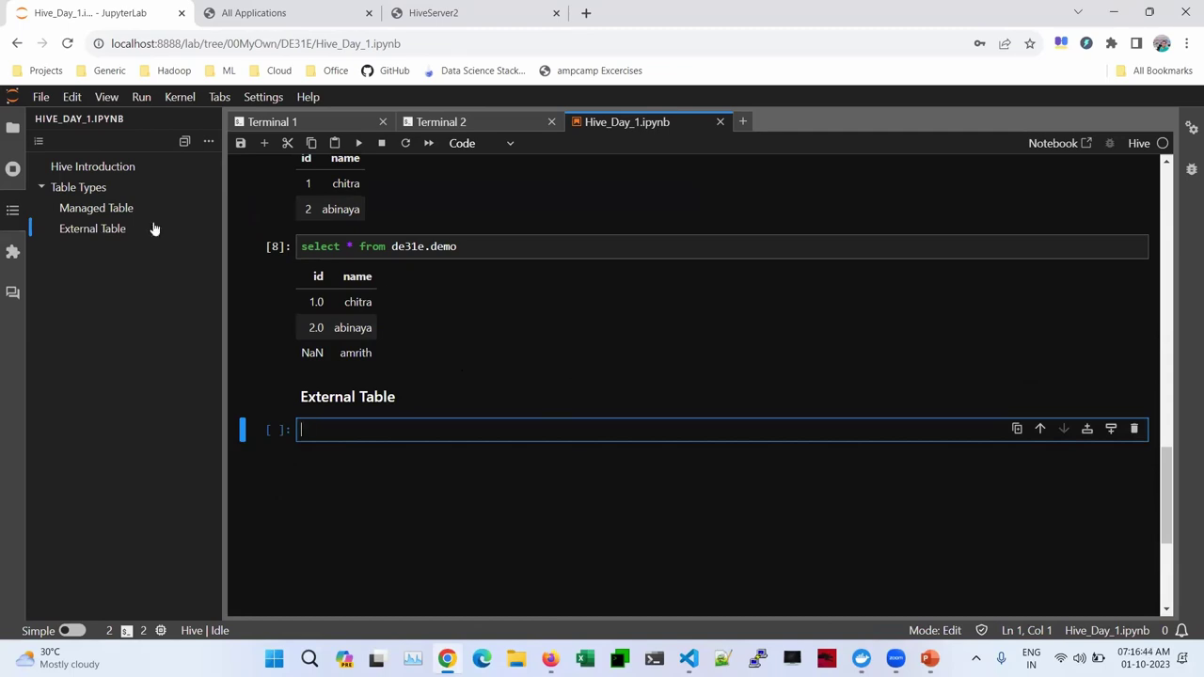
Browse to the root data folder in the file browser, widen the file list, and view sample.txt before closing it
left_click(13, 138)
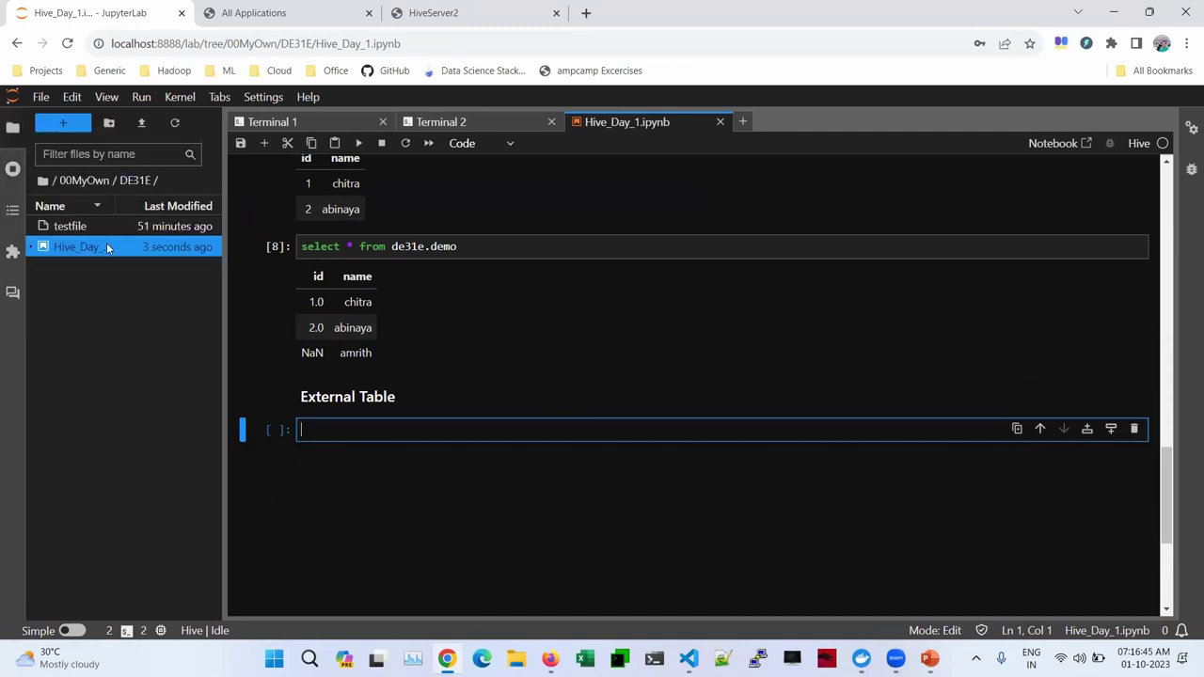
left_click(85, 181)
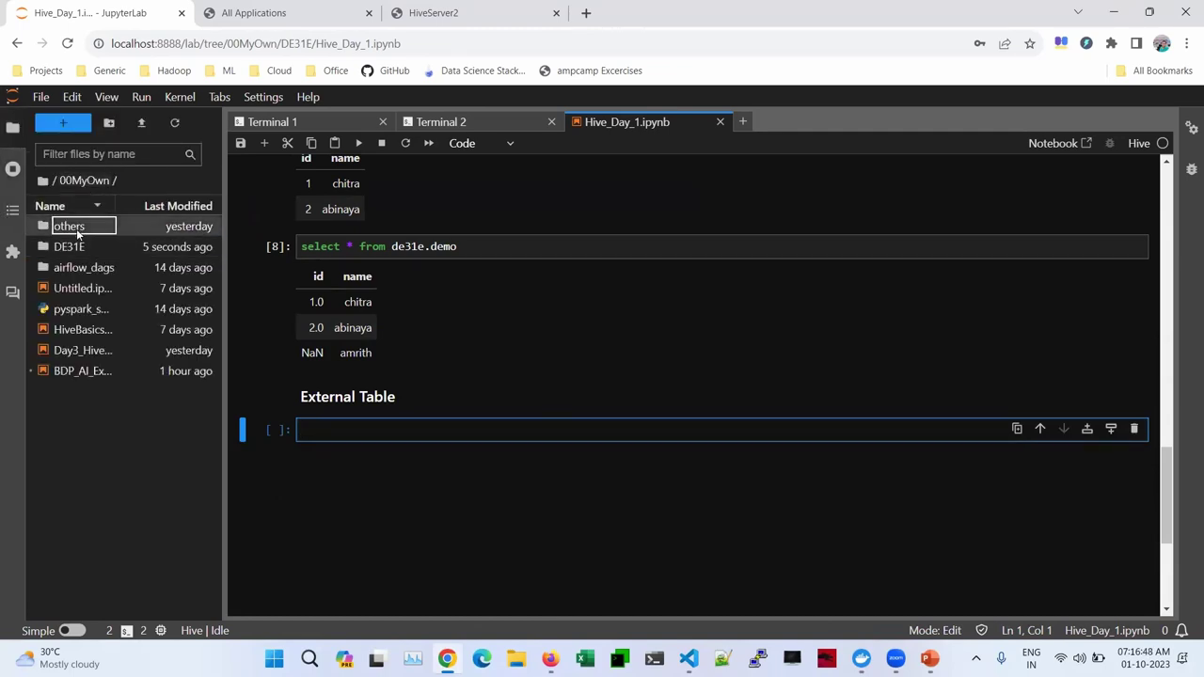
left_click(44, 183)
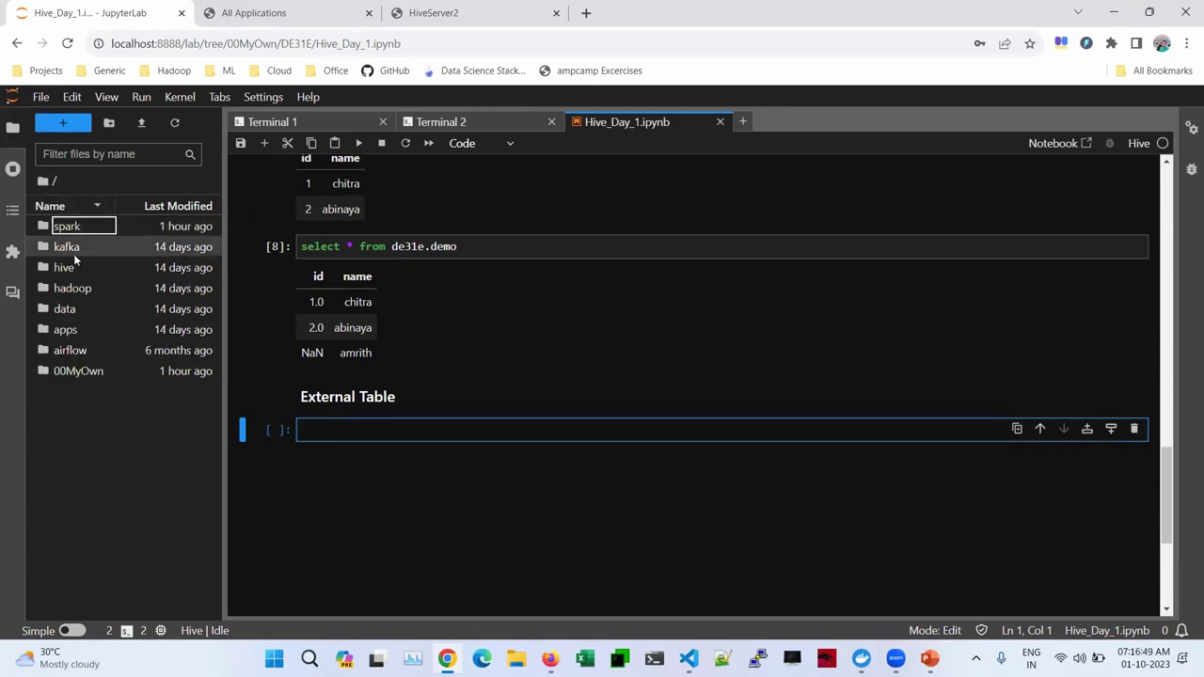
double_click(96, 313)
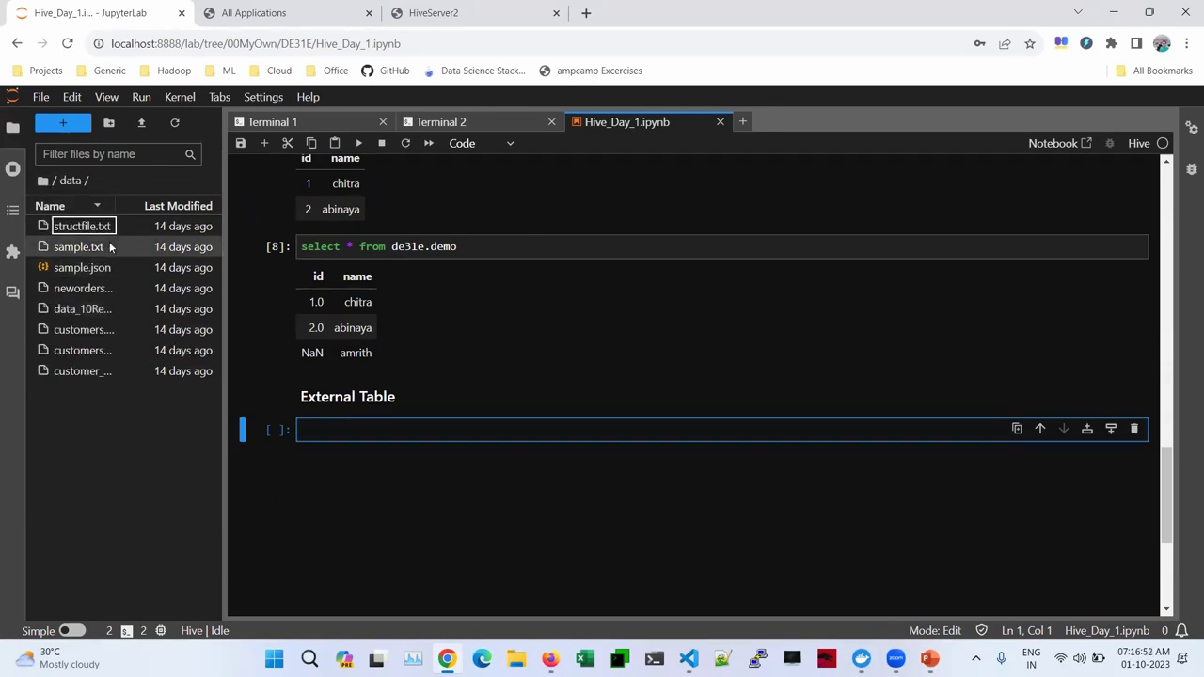
left_click_drag(224, 359, 320, 355)
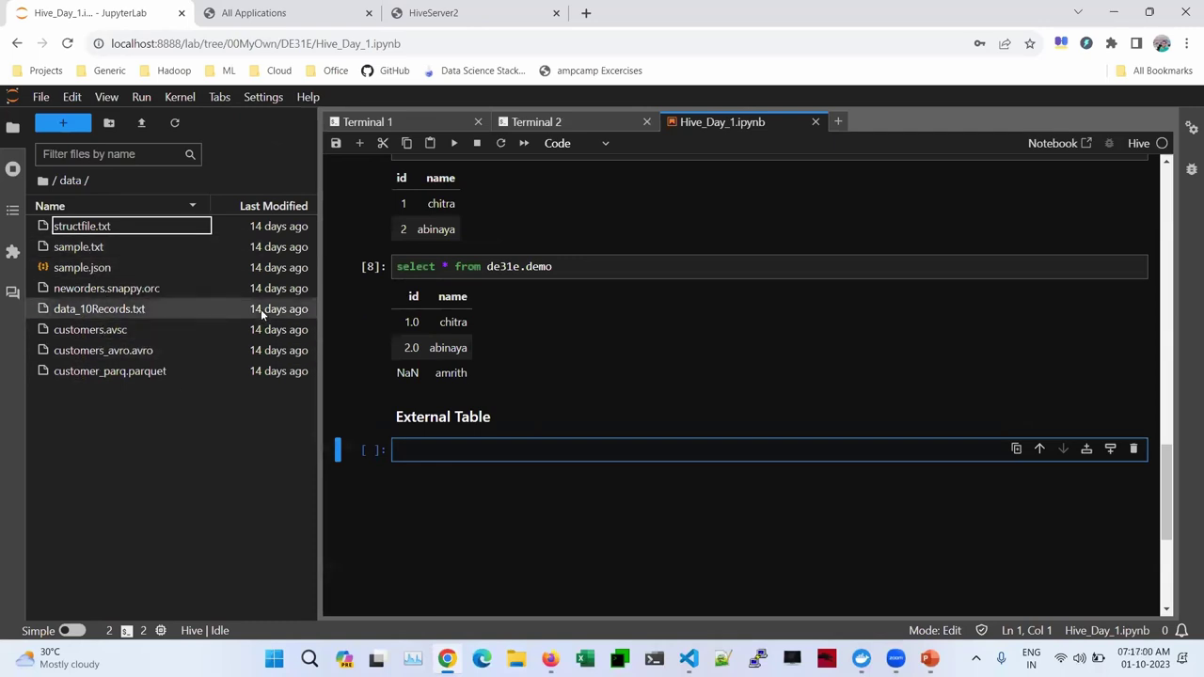
double_click(217, 247)
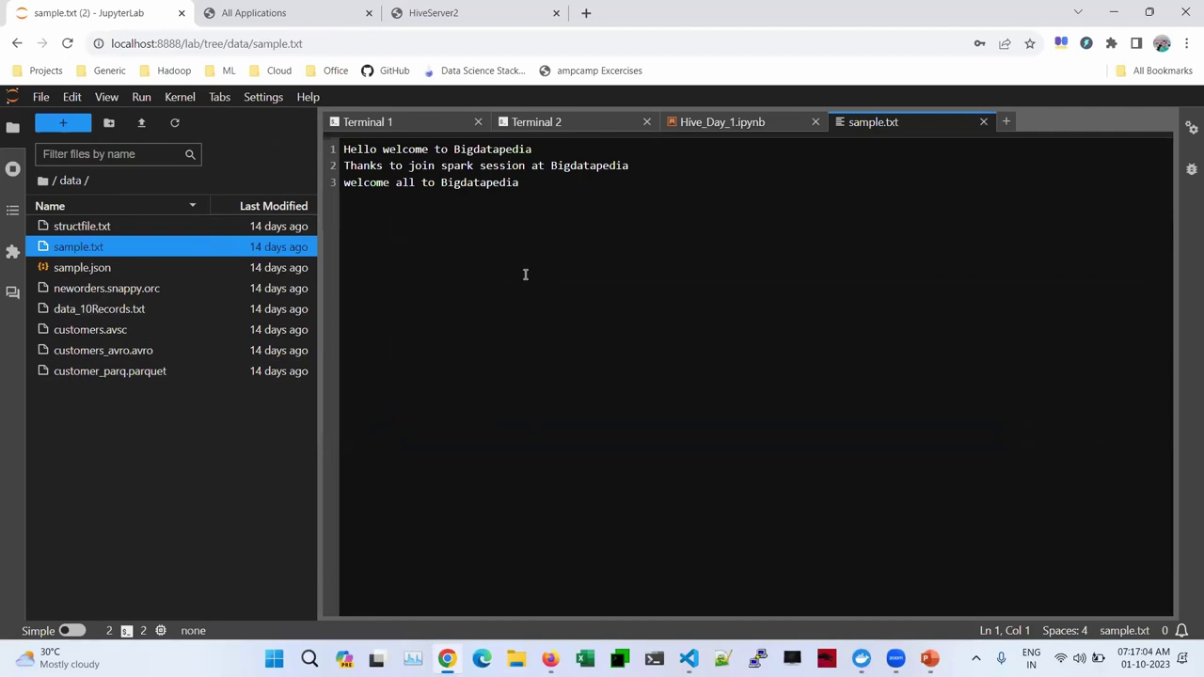
left_click(984, 122)
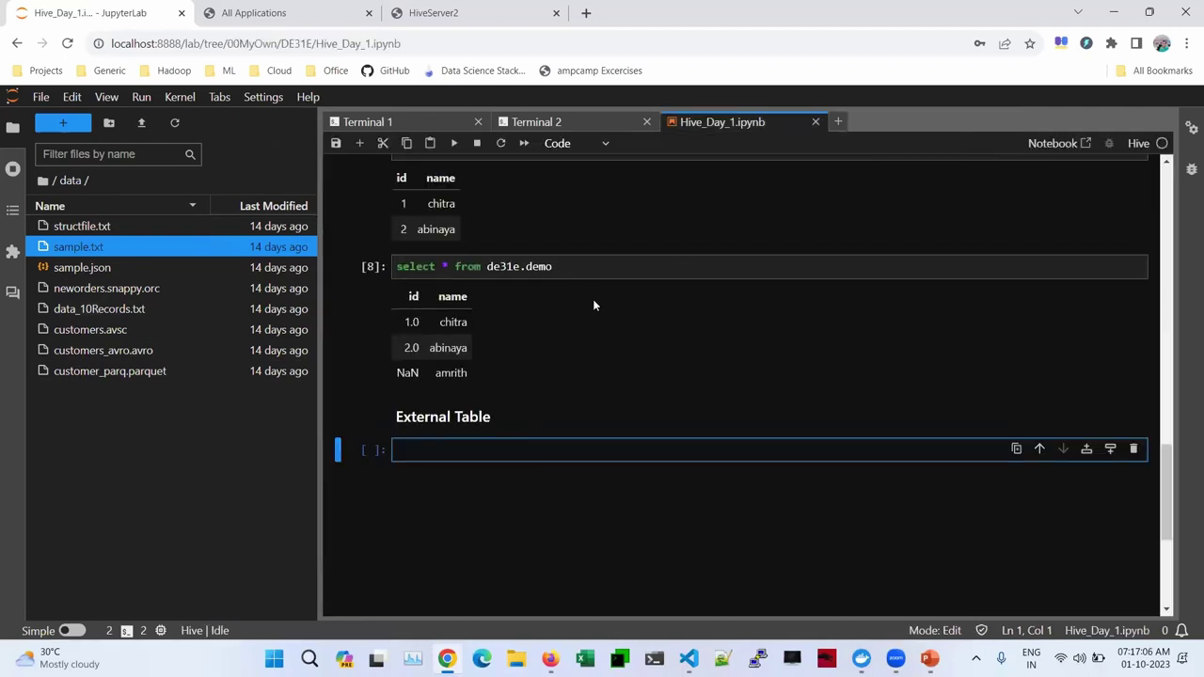
Open data_10Records.txt, copy its first record, and return to the empty cell under External Table in Hive_Day_1.ipynb
double_click(226, 307)
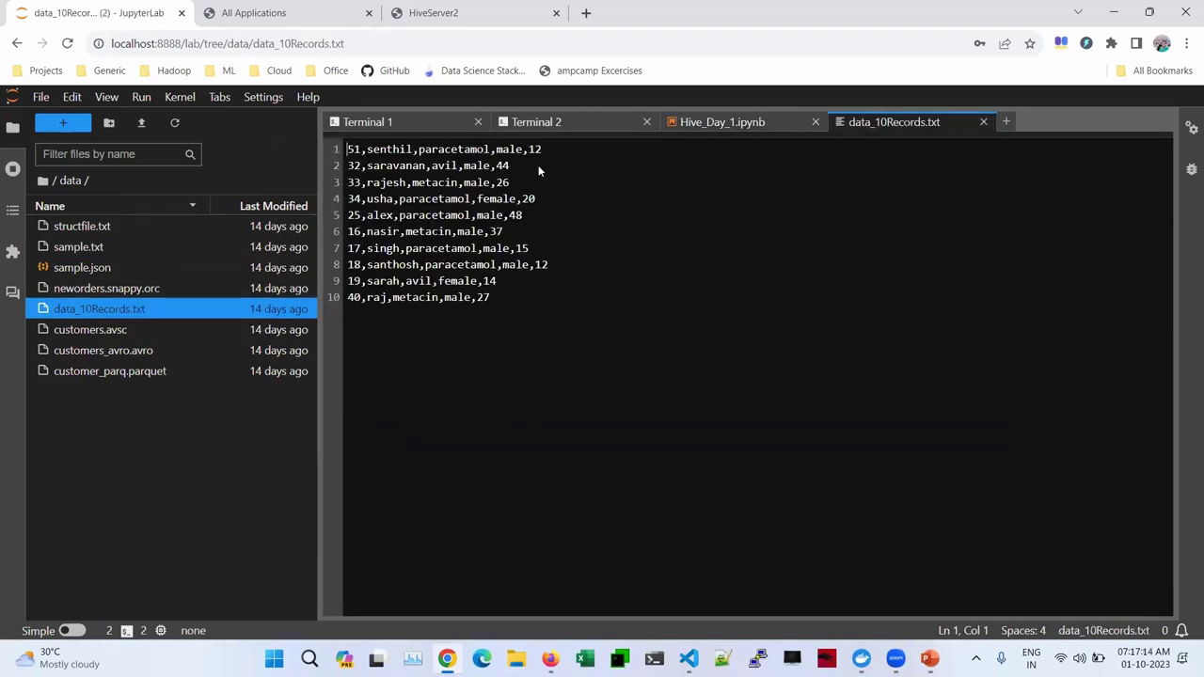
left_click_drag(541, 149, 315, 146)
key("ctrl+c")
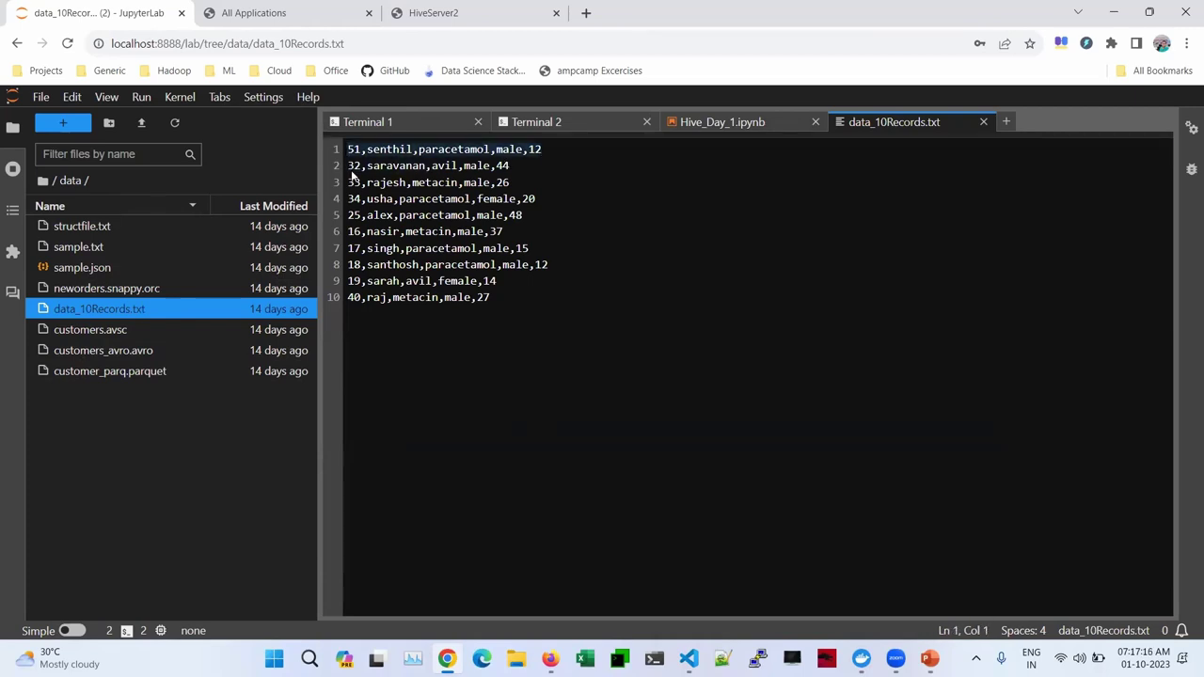
left_click(697, 131)
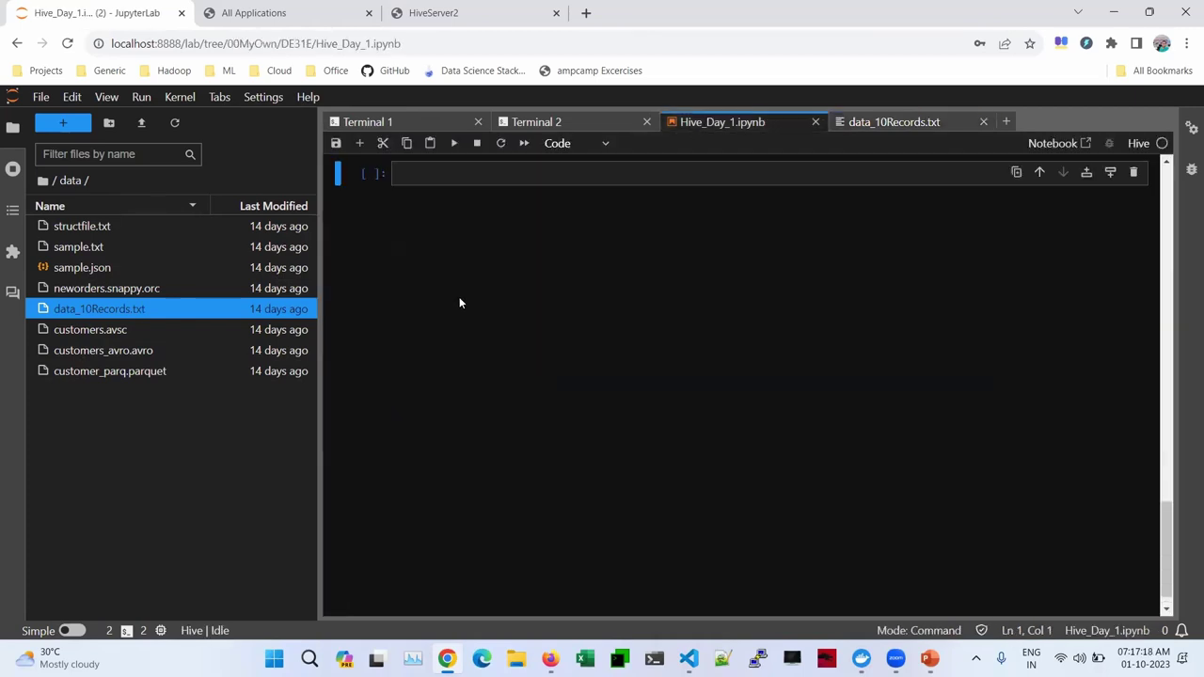
left_click(456, 303)
key("Escape")
key("m")
key("Return")
type("###")
key("BackSpace")
key("BackSpace")
key("BackSpace")
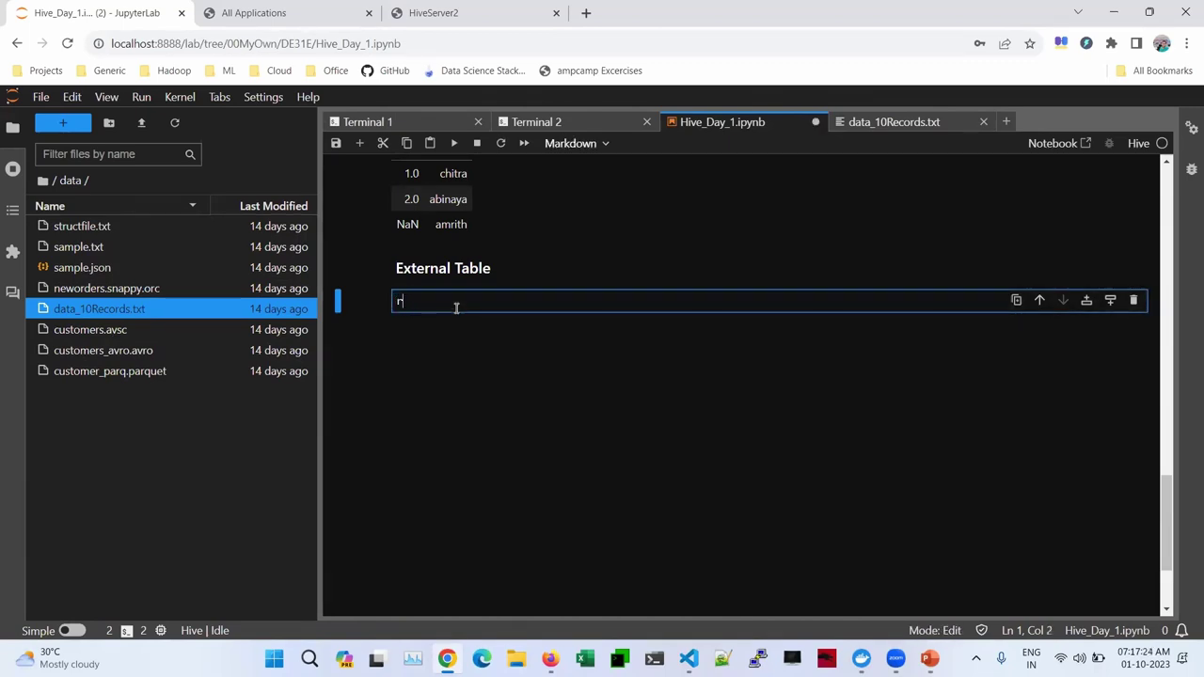
key("BackSpace")
Make the cell under External Table a raw cell containing the copied record, and add an empty code cell below it
key("Escape")
key("r")
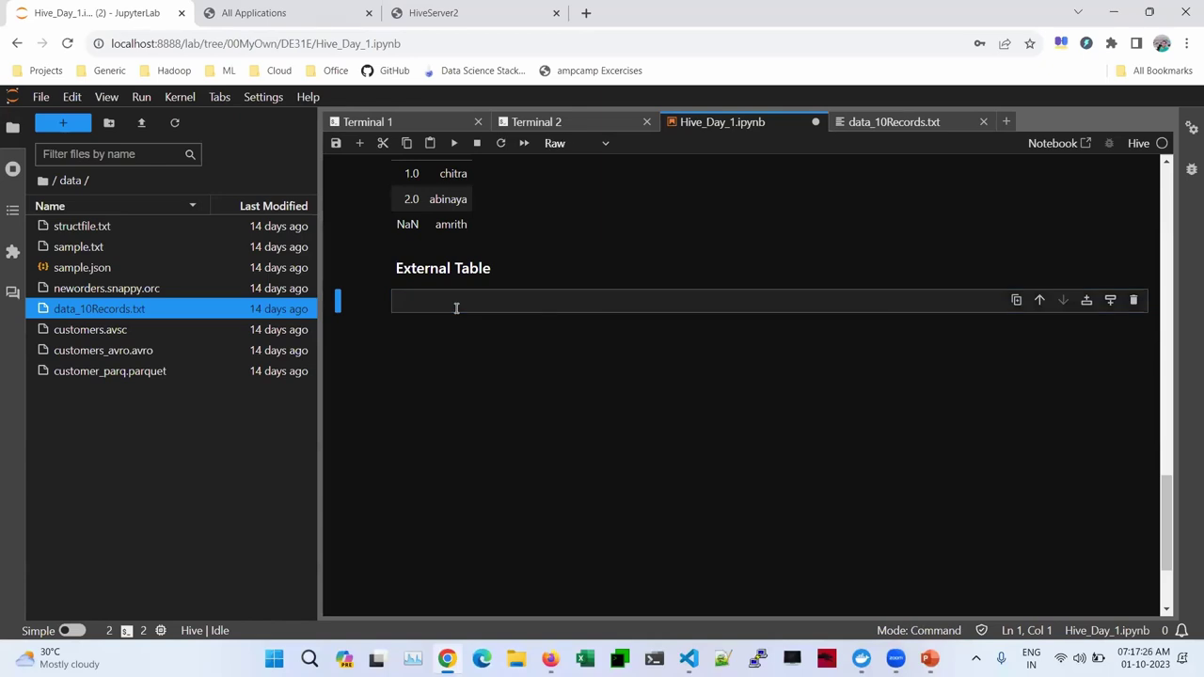
key("Return")
key("ctrl+v")
key("Return")
key("BackSpace")
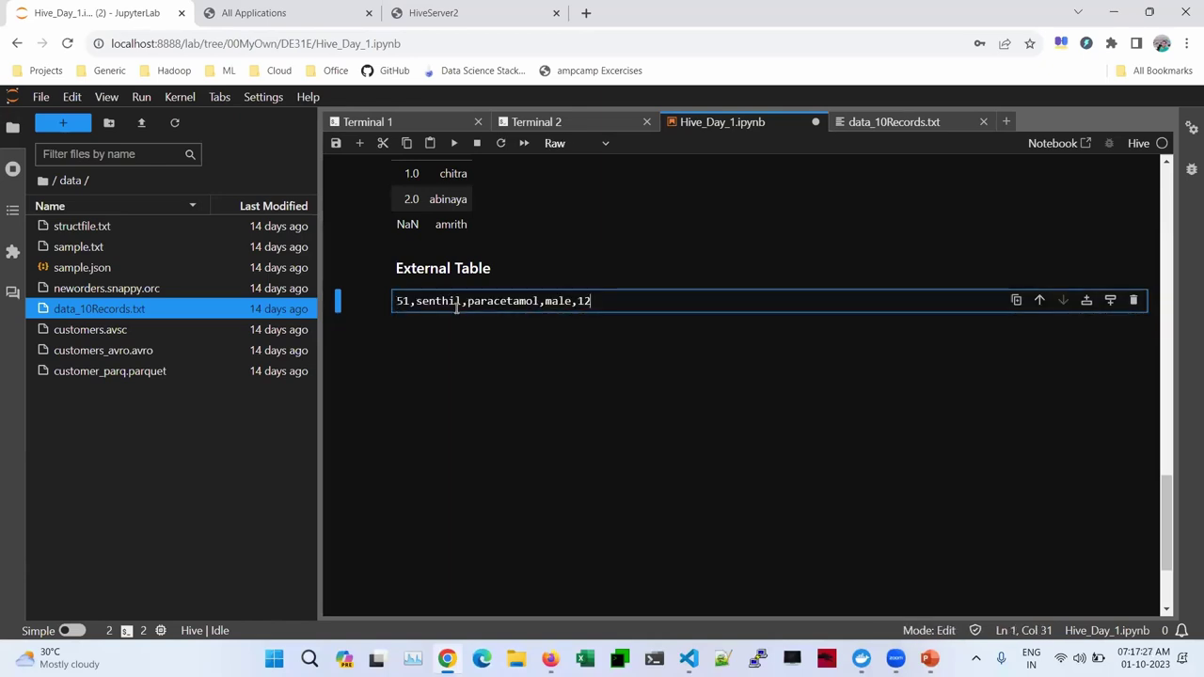
left_click(359, 145)
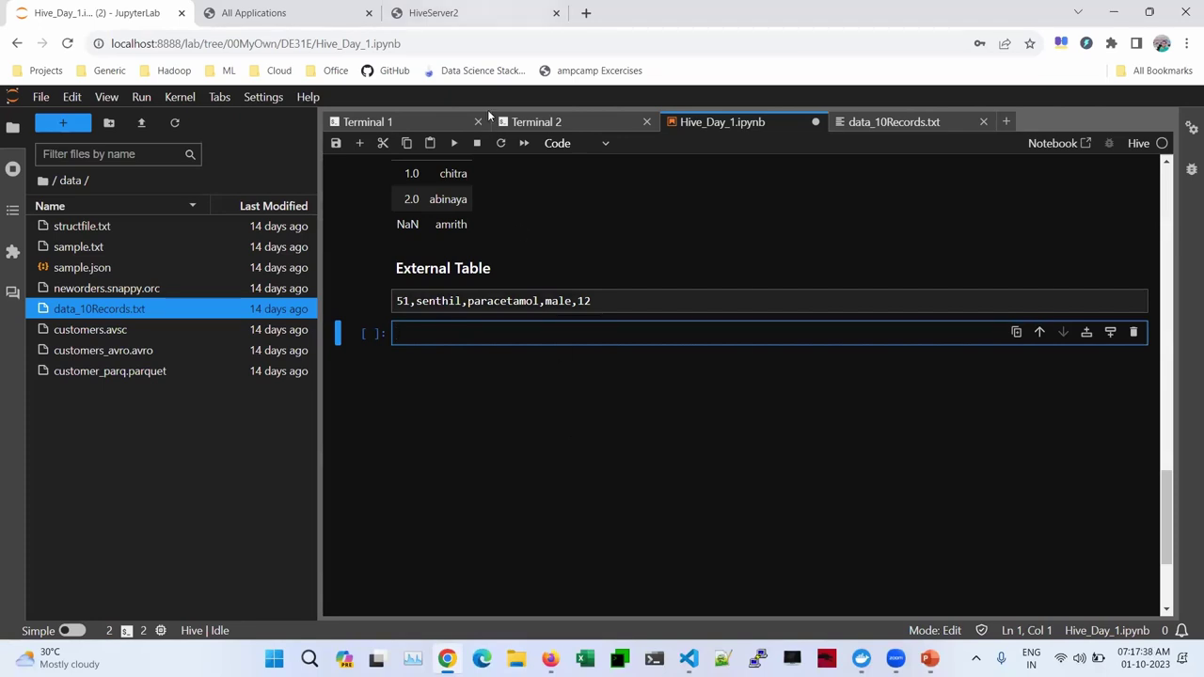
Look over the All Applications and HiveServer2 pages, opening a blank browser tab in between, and view the HiveServer2 query history
left_click(254, 12)
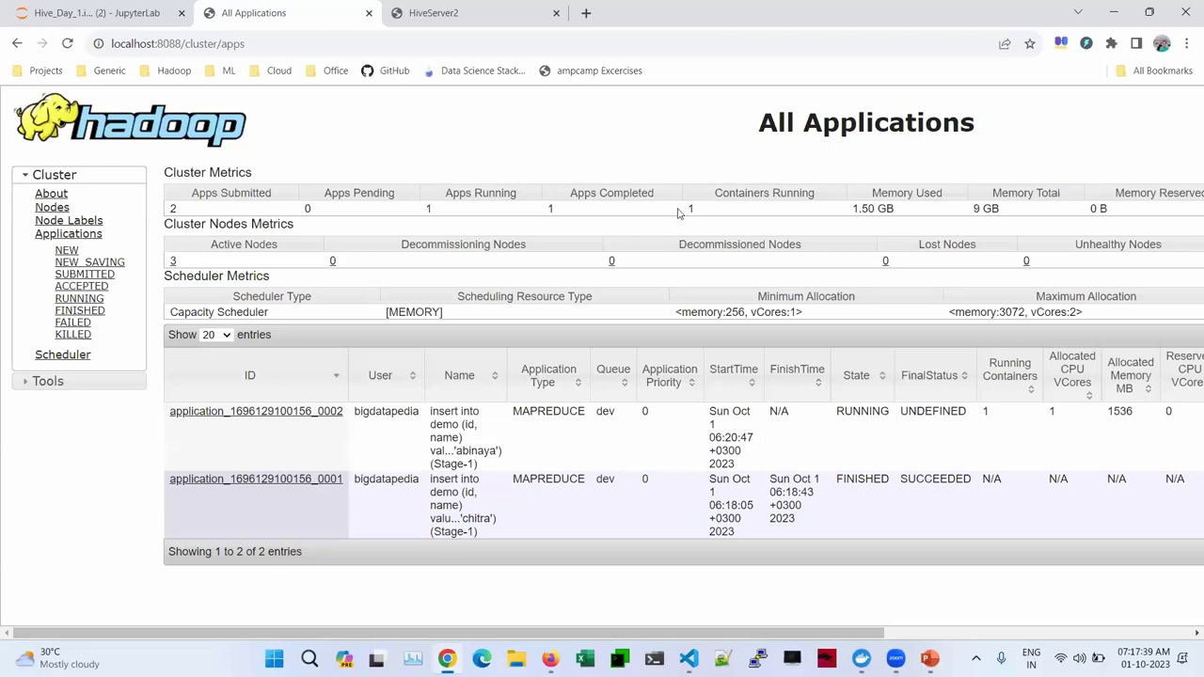
left_click(498, 7)
left_click(283, 11)
left_click(587, 12)
type("5")
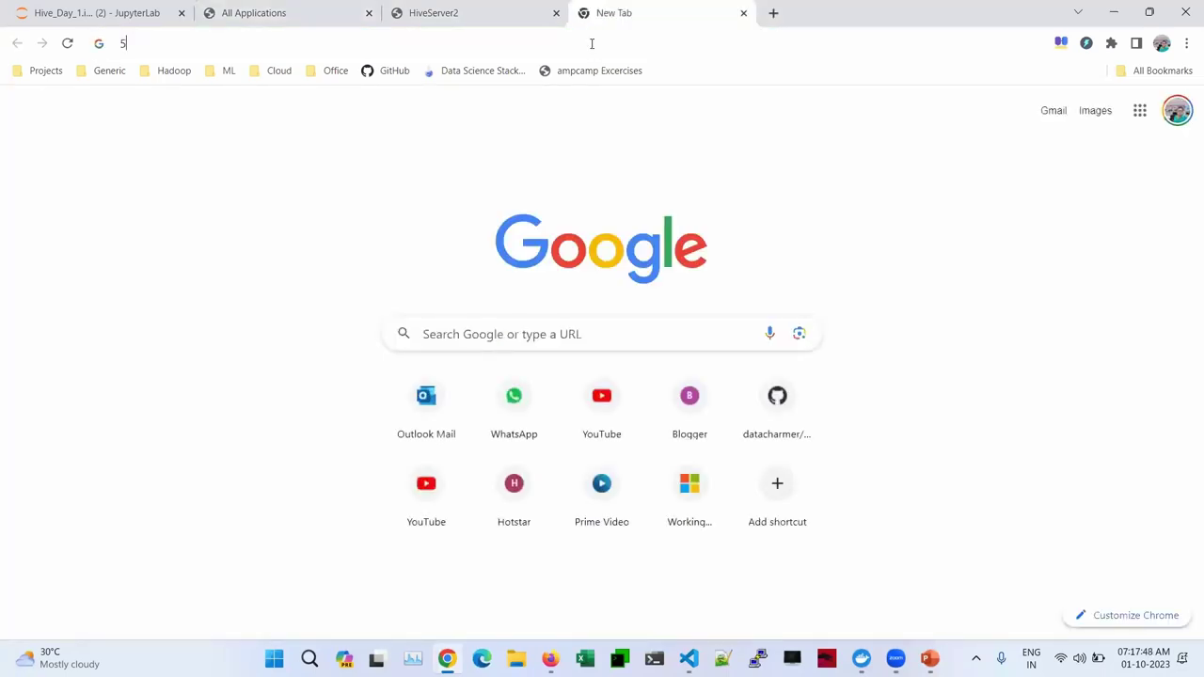
key("BackSpace")
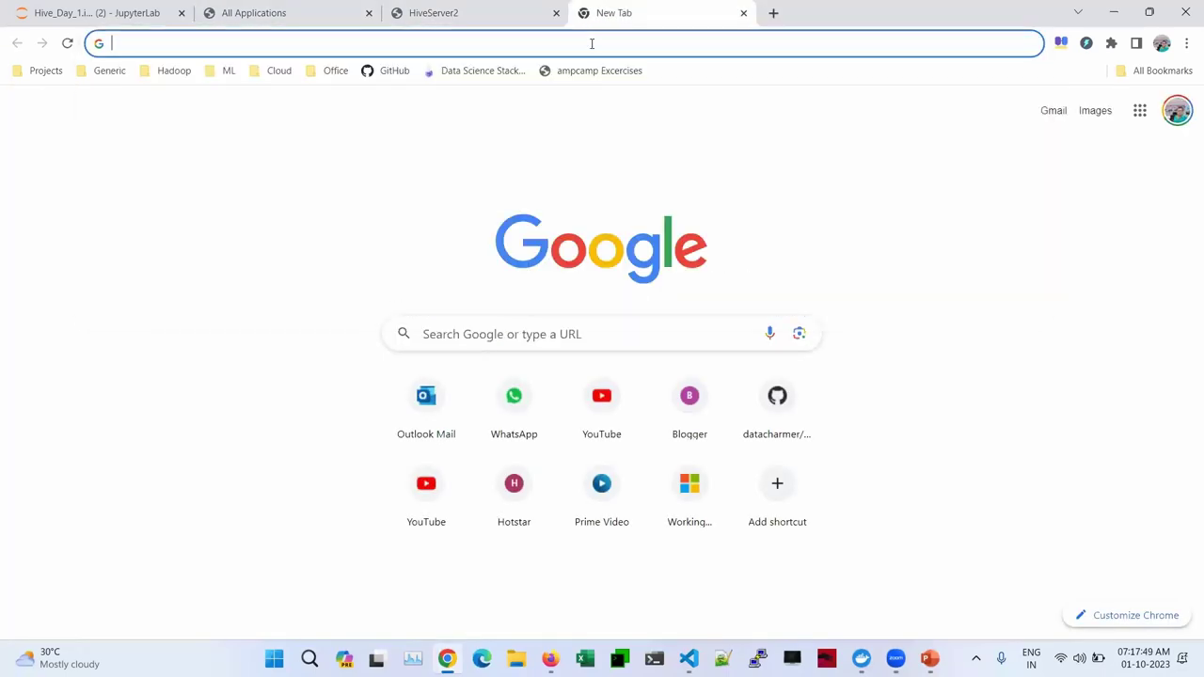
left_click(424, 11)
scroll(273, 332, "down", 10)
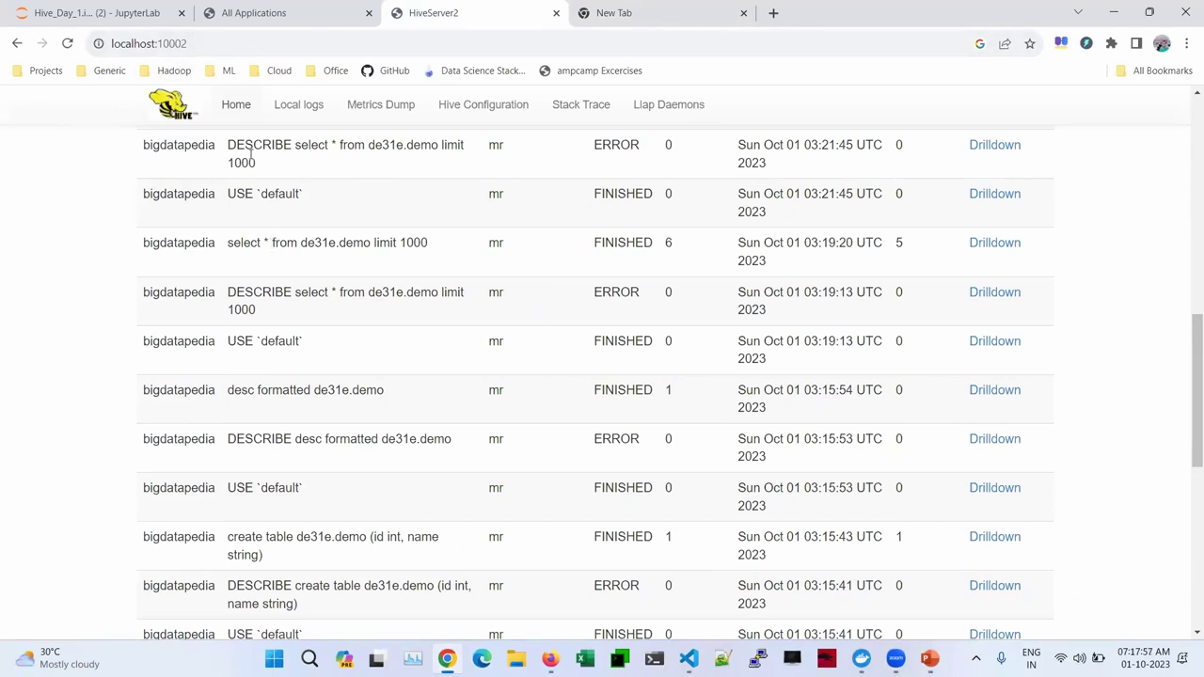
Try port 10000 in the HiveServer2 address, restore port 10002, and load the page
double_click(162, 47)
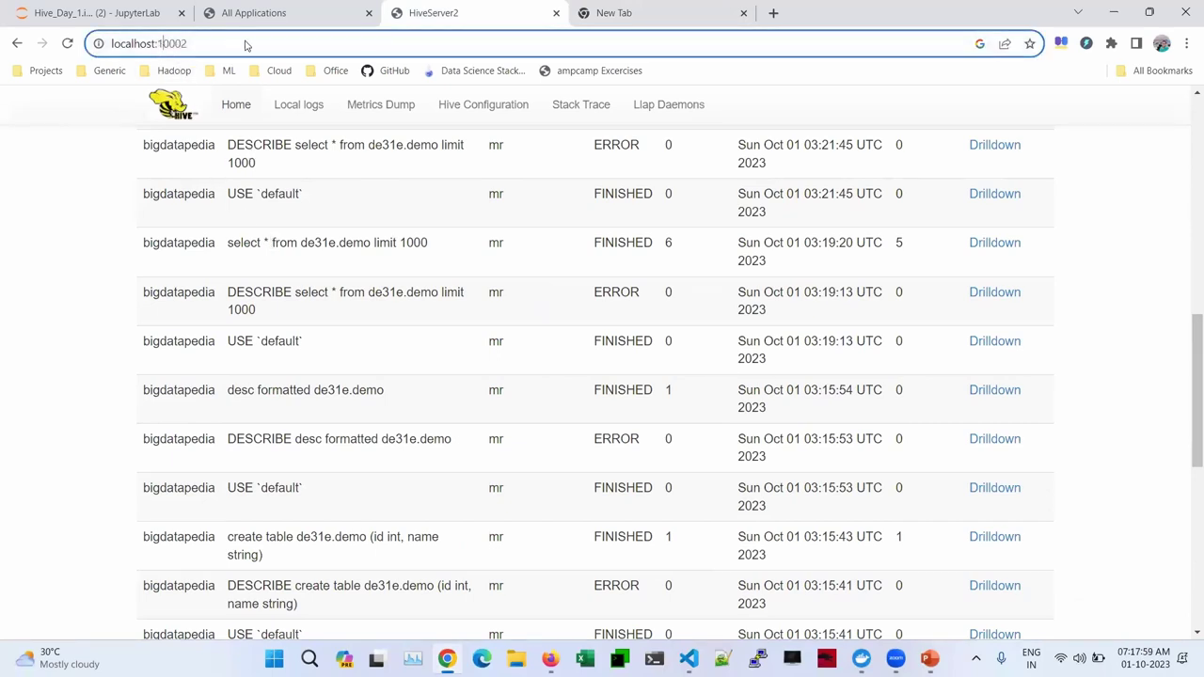
left_click(133, 144)
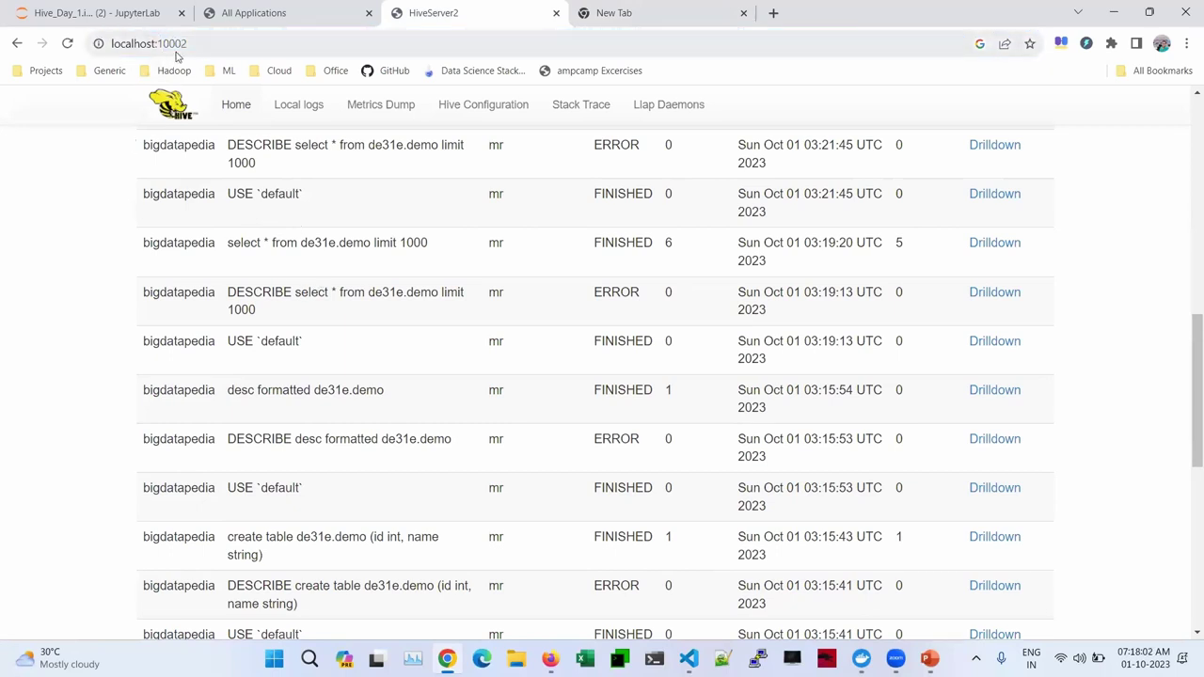
left_click_drag(186, 44, 179, 45)
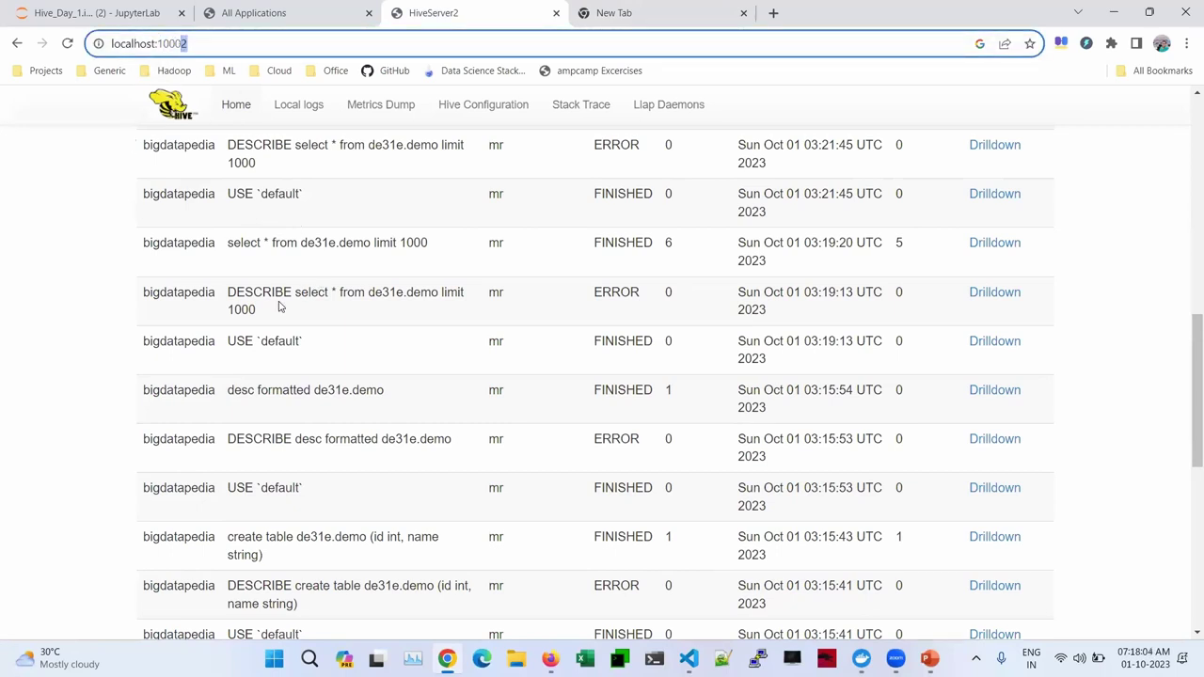
type("0")
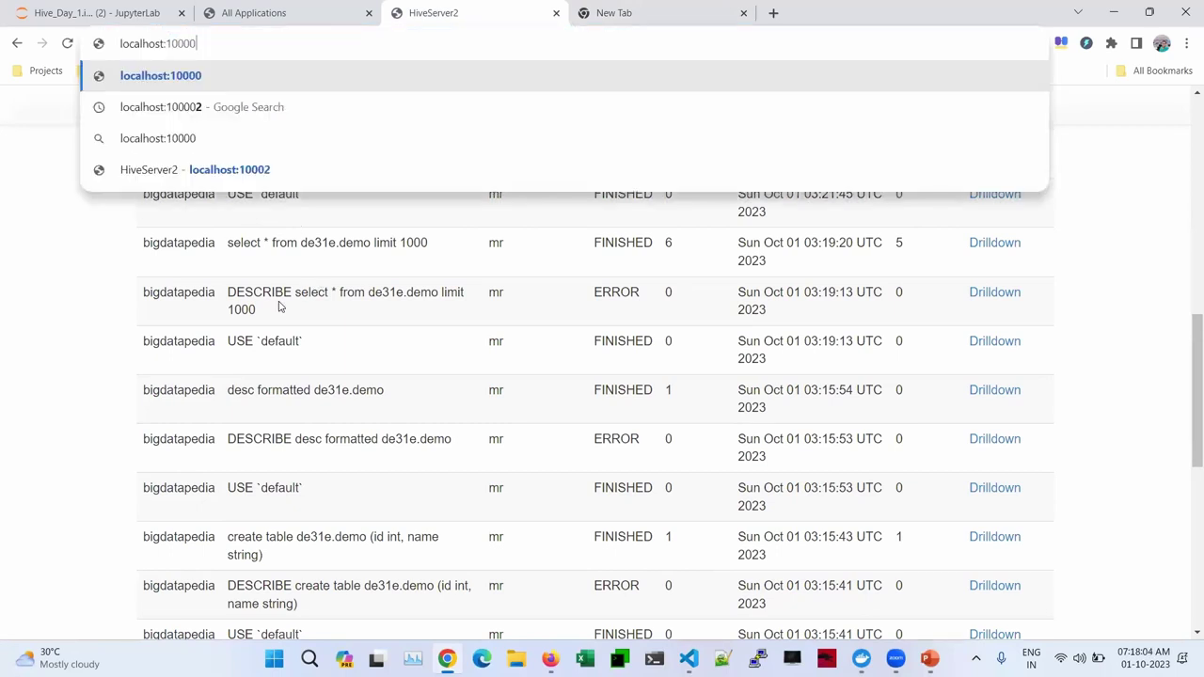
double_click(177, 42)
key("End")
key("BackSpace")
type("2")
key("Return")
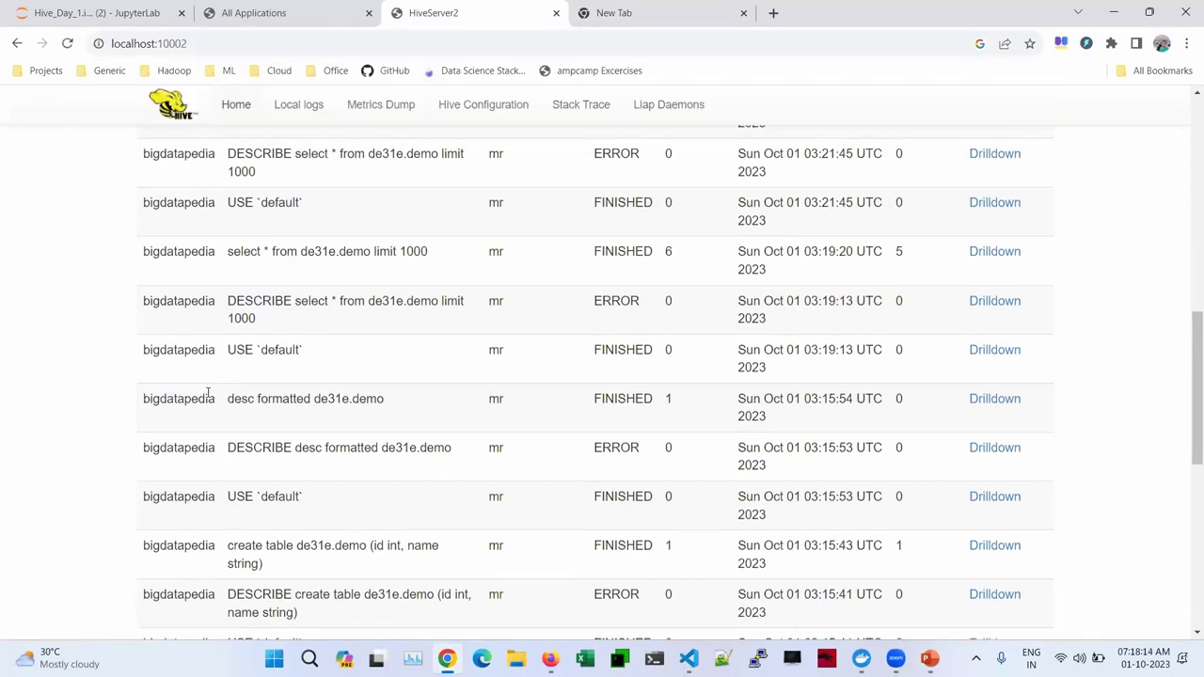
Compare the All Applications page with the HiveServer2 page, and return to the Hive_Day_1.ipynb notebook
left_click(277, 13)
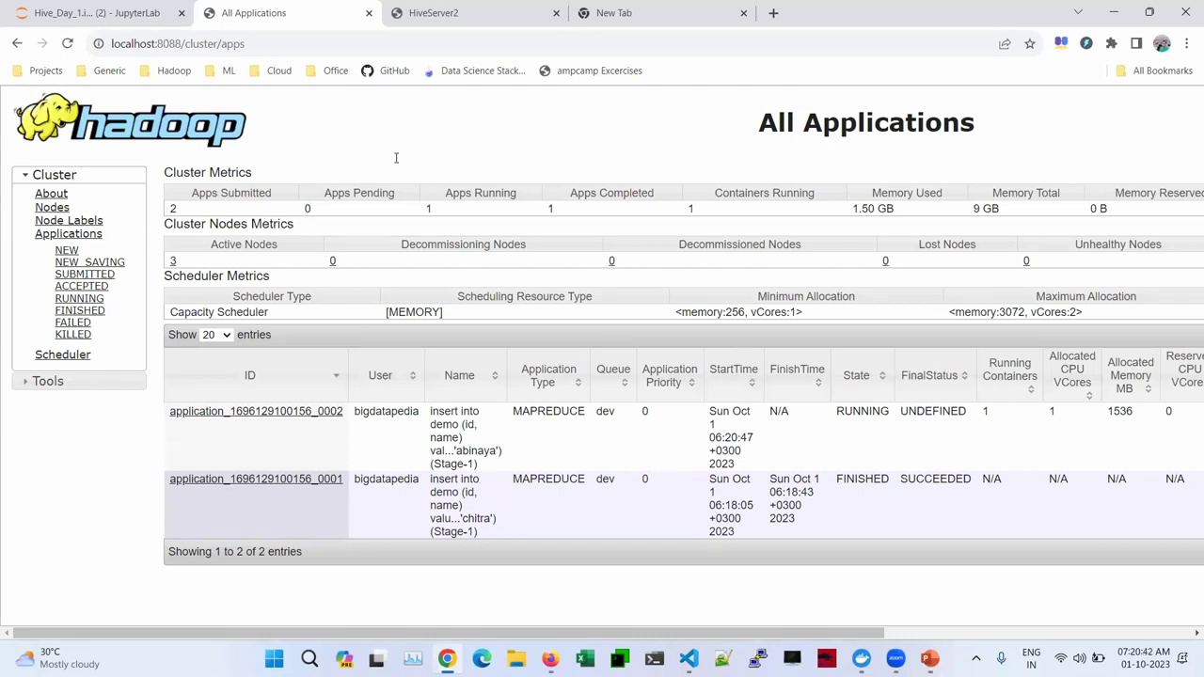
left_click(455, 7)
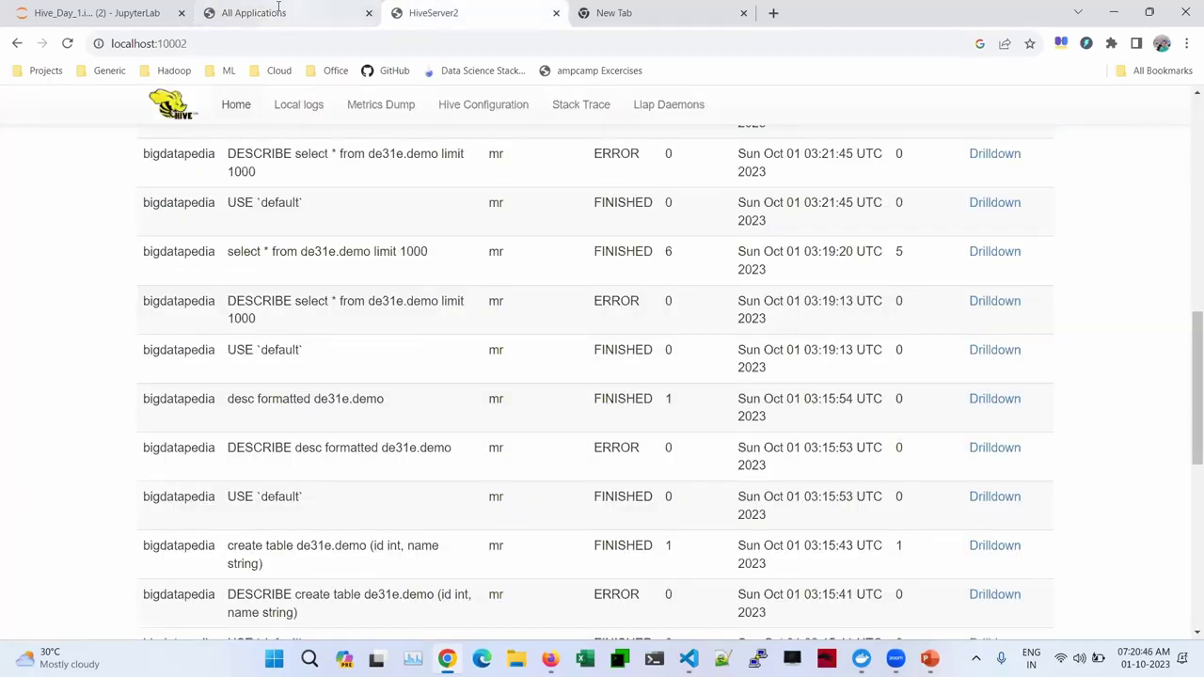
key("ctrl+shift+Tab")
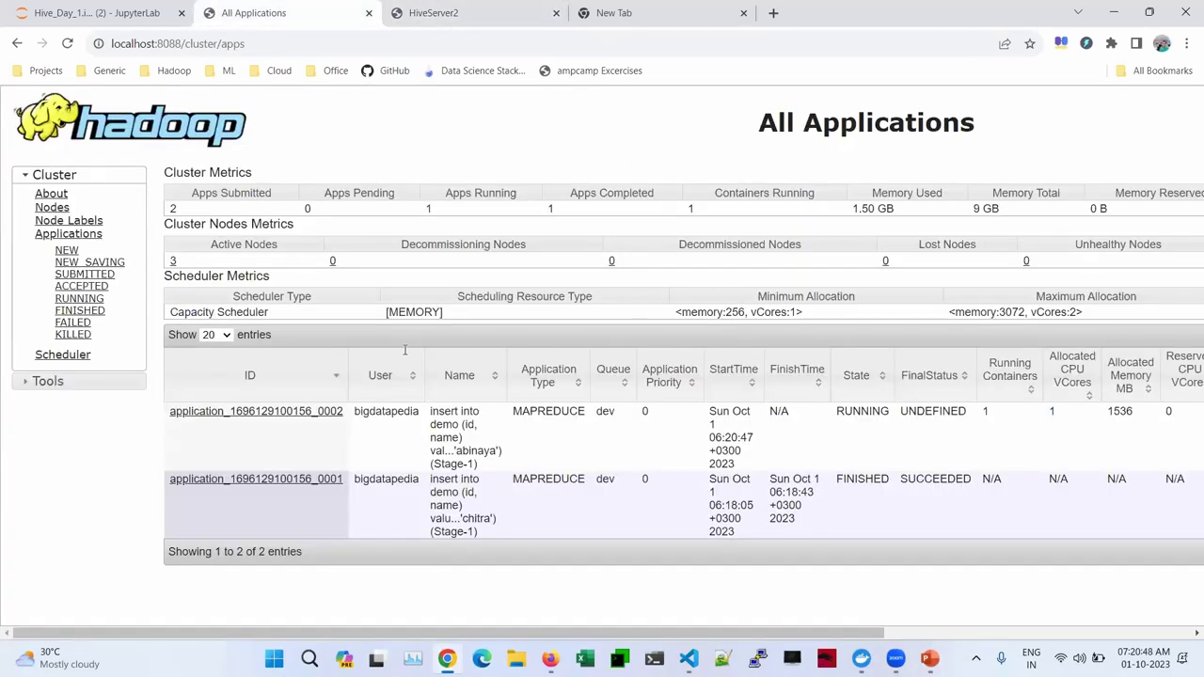
left_click(146, 10)
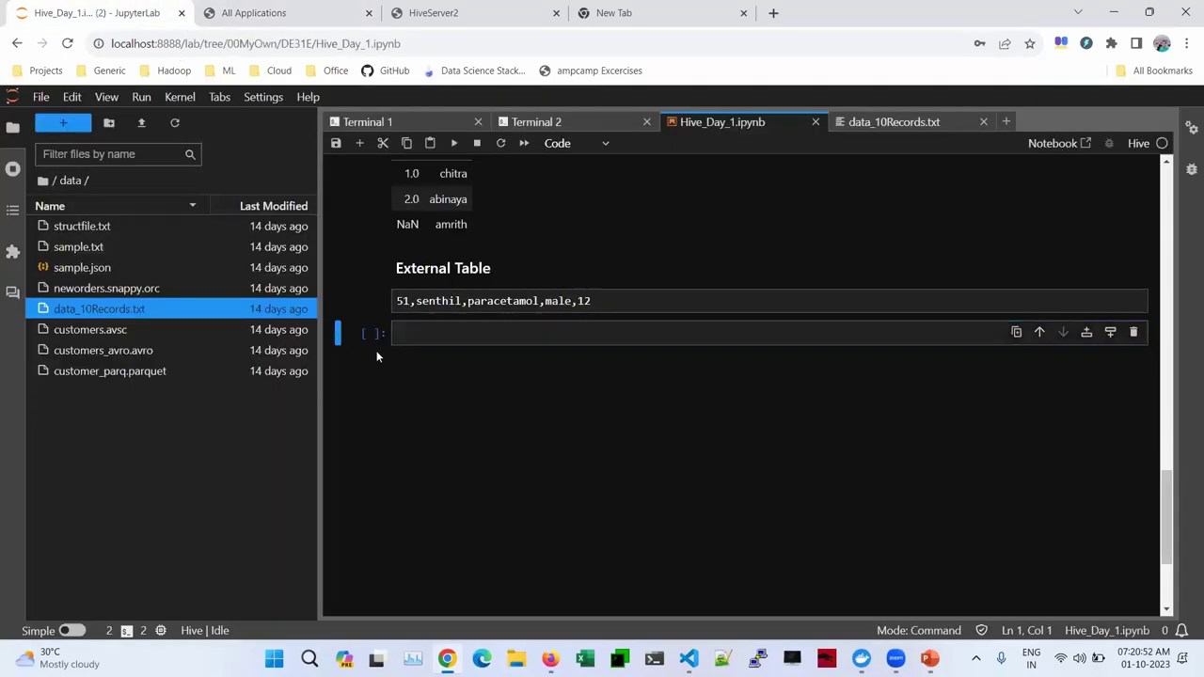
In the empty cell under the sample record, try to list the data folder with dfs -ls /home/bigdatapedia/data
left_click(399, 301)
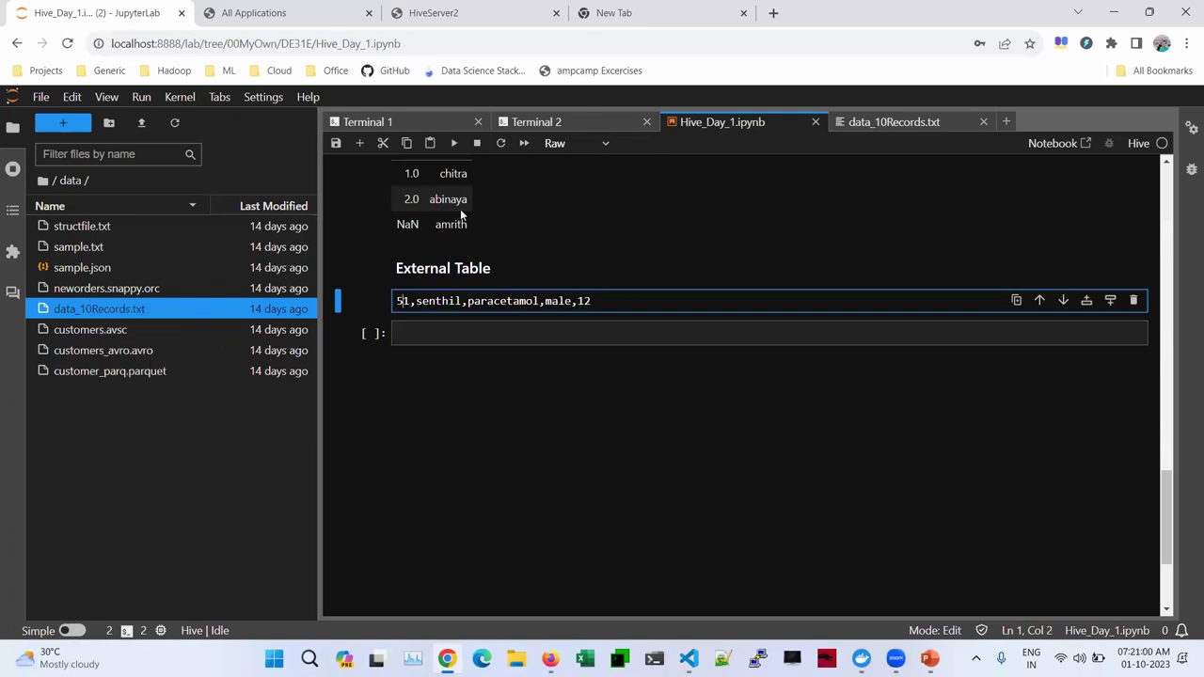
left_click(442, 341)
type("dfs ")
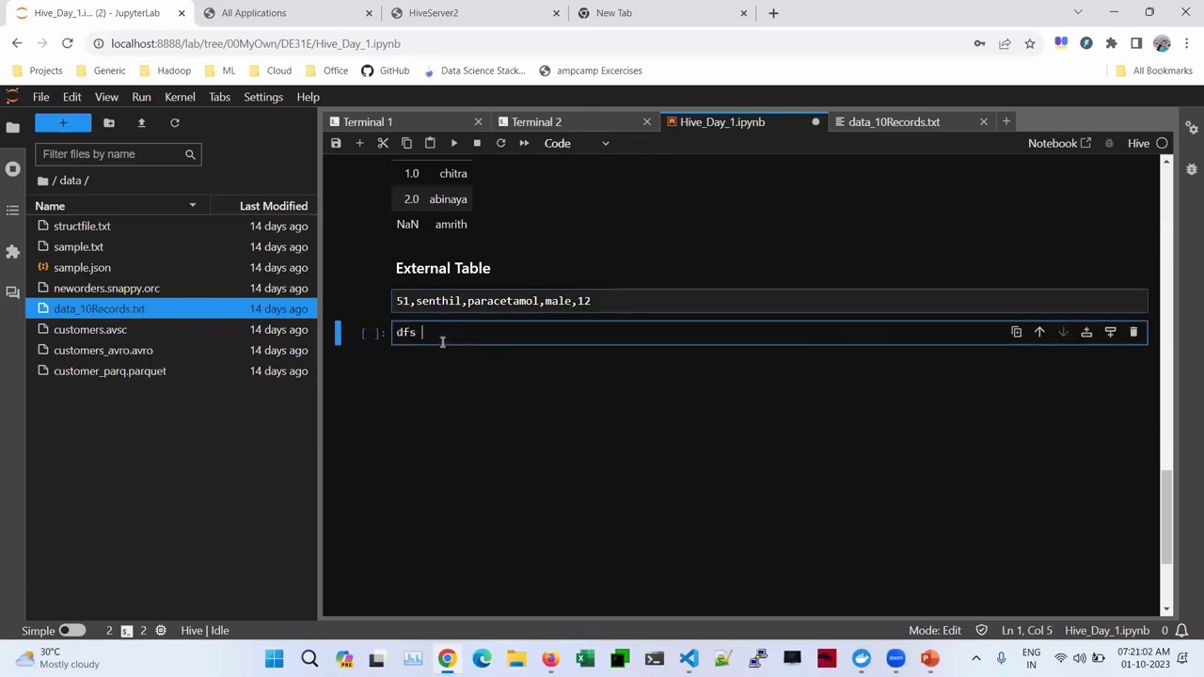
type("-ls /u")
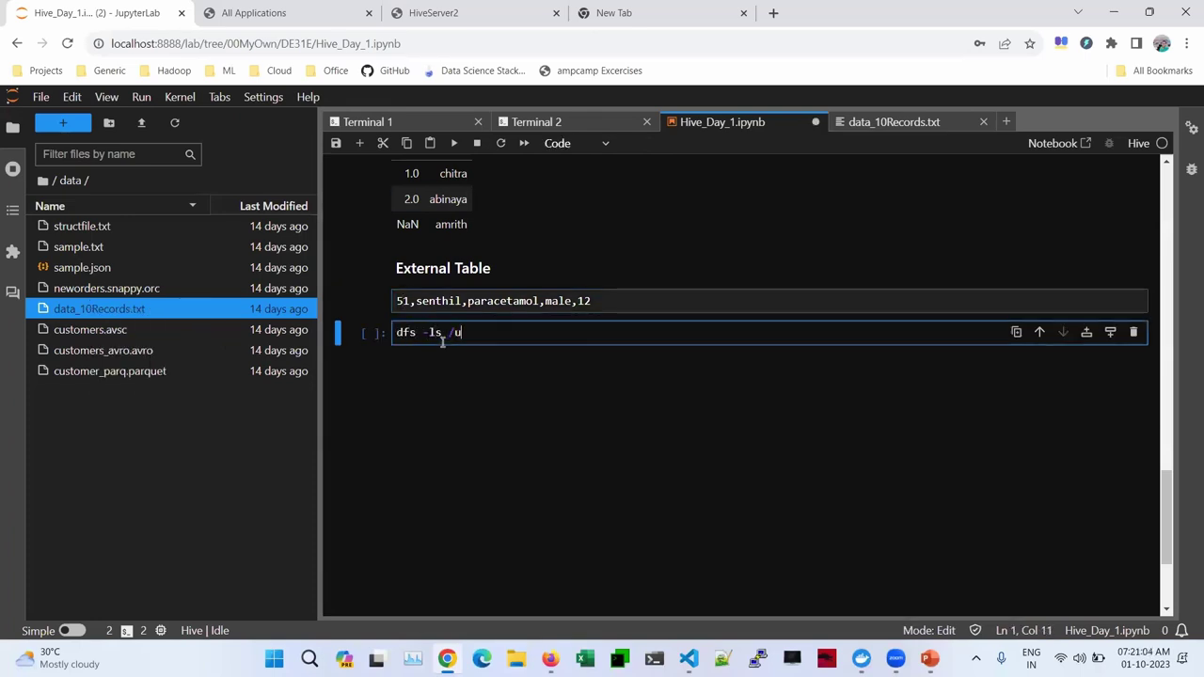
key("BackSpace")
type("home/bi")
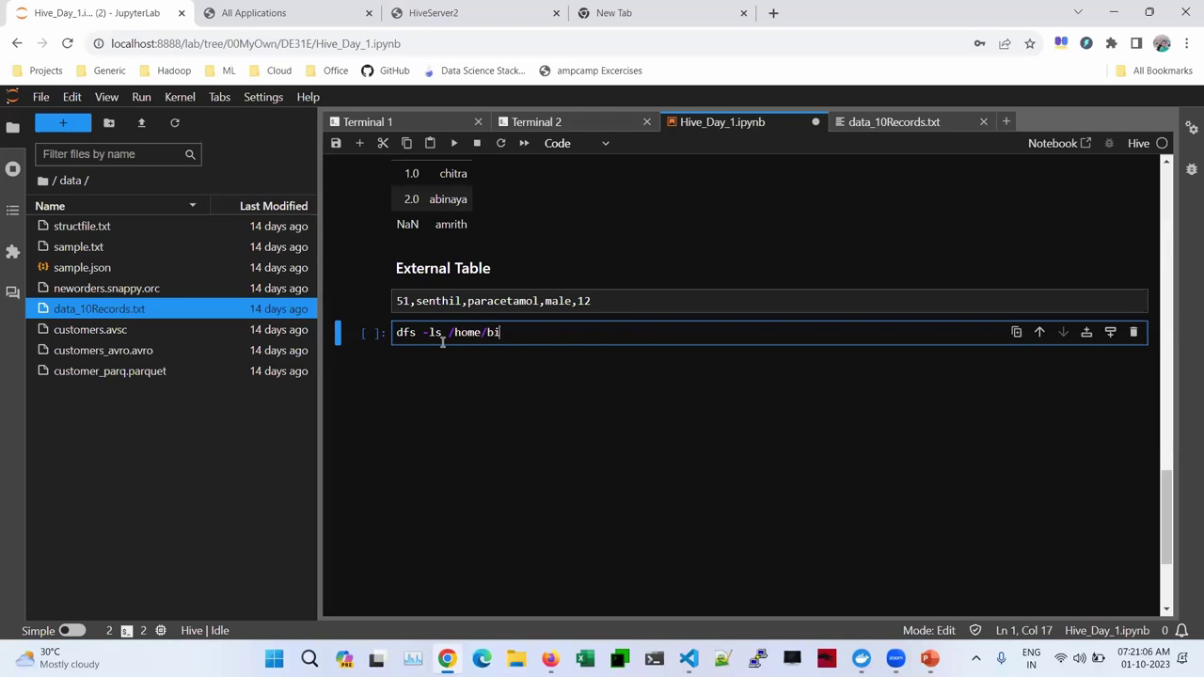
type("gdatapedia/data")
key("shift+Return")
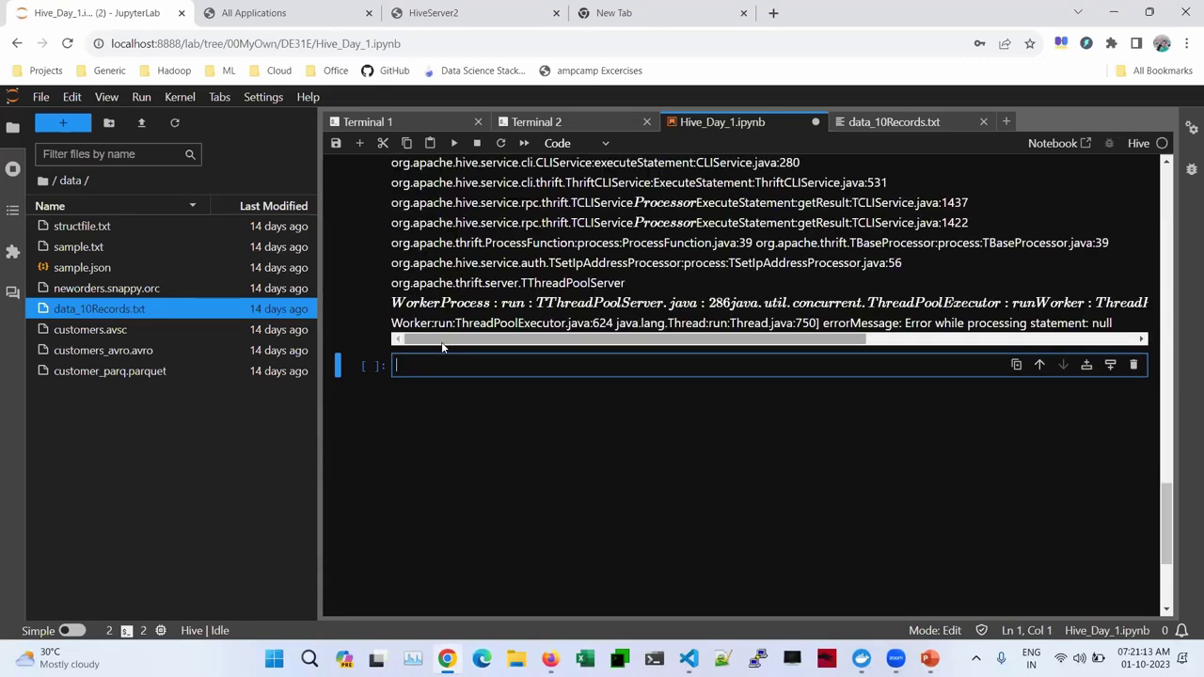
Change the listing cell to the shell command ! ls /home/bigdatapedia/data and run it
scroll(435, 367, "up", 2)
scroll(433, 384, "up", 3)
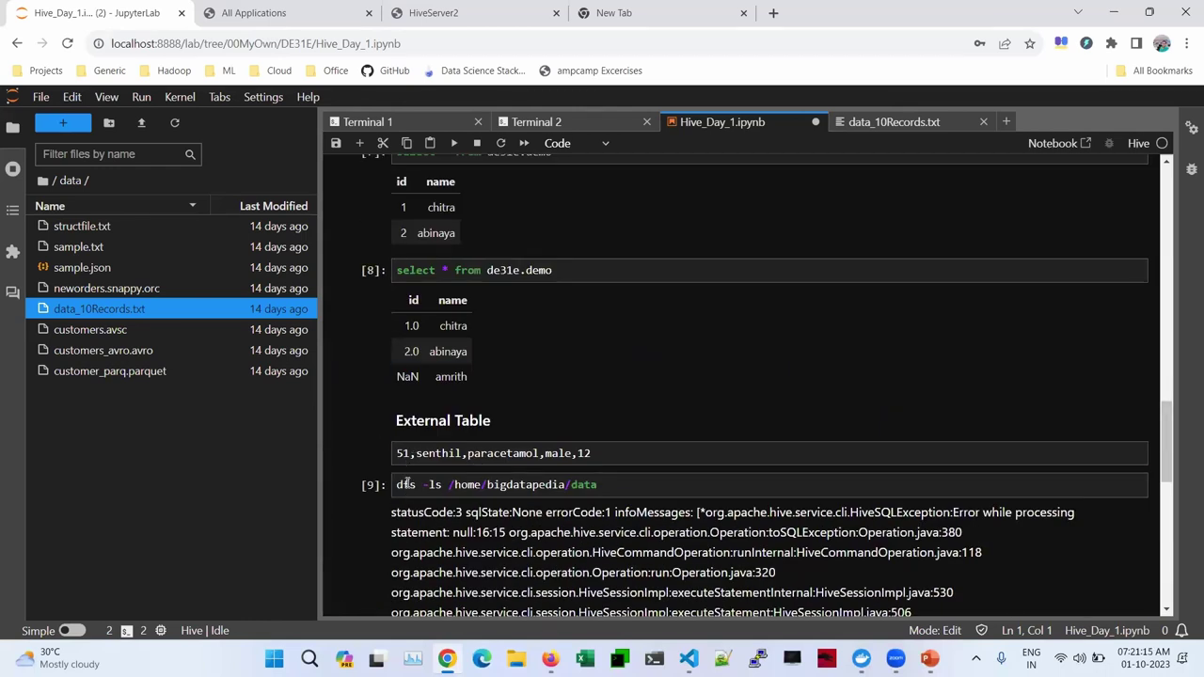
double_click(407, 485)
type("!")
key("Right")
key("Right")
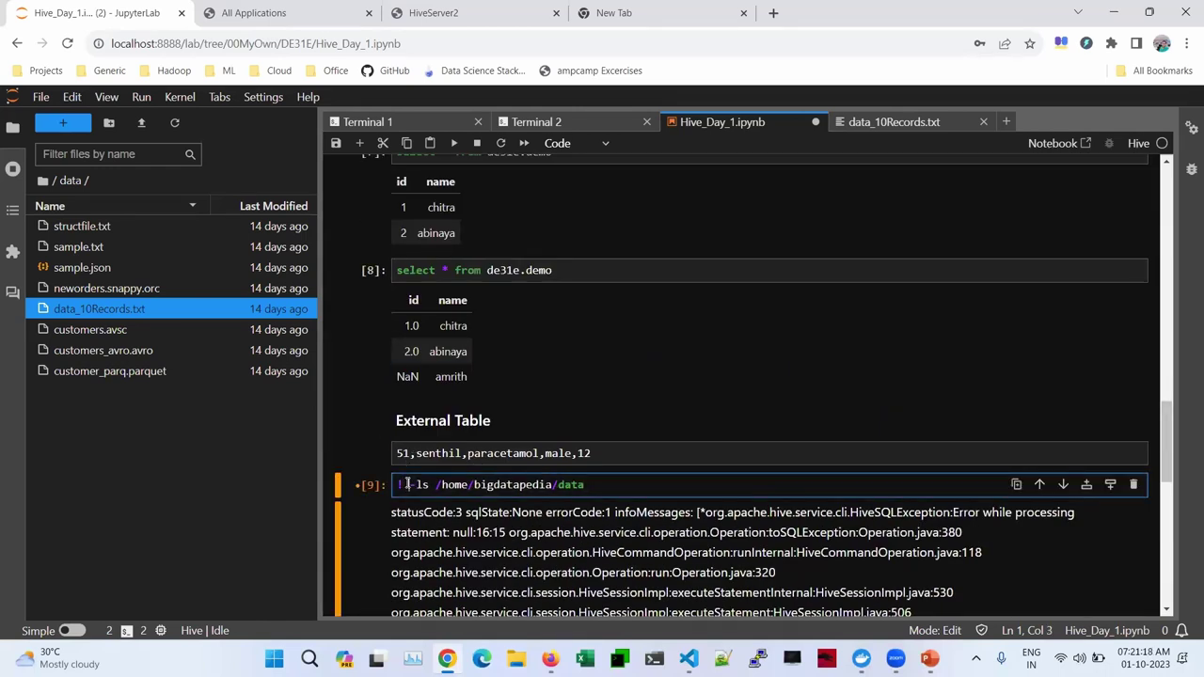
key("BackSpace")
key("shift+Return")
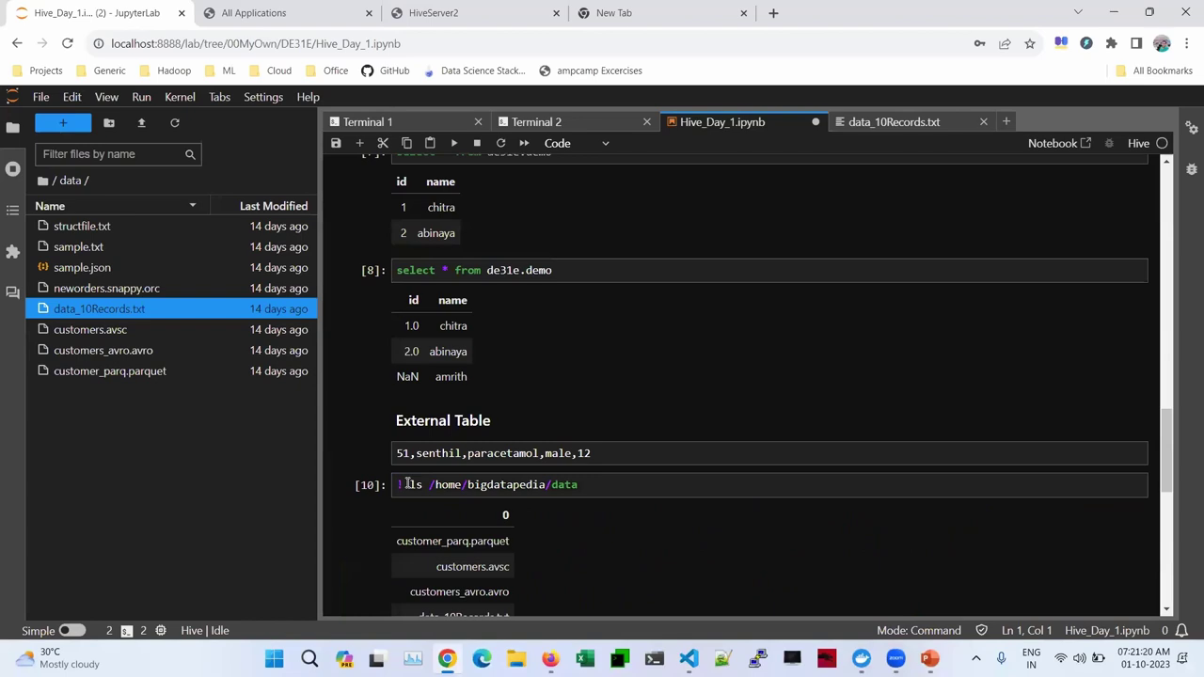
scroll(443, 494, "down", 5)
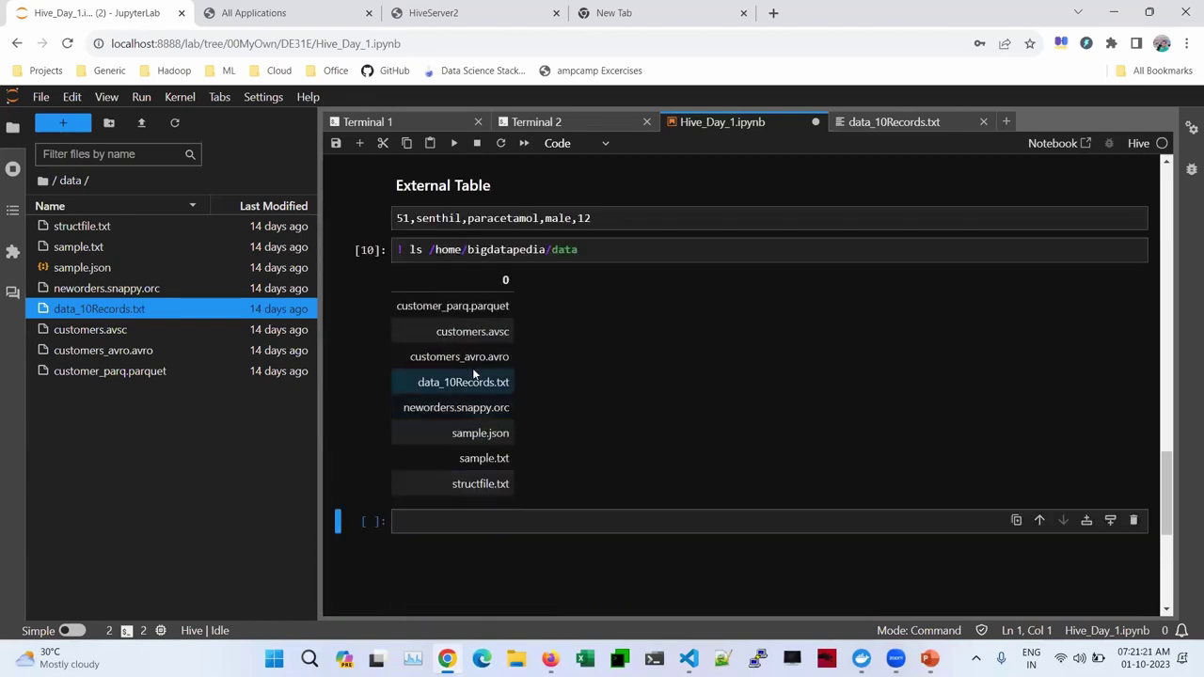
In the empty cell below the file listing, write the start of an HDFS directory command: ! hdfs dfs -mkdir
left_click(423, 520)
type("!dfs mkdir")
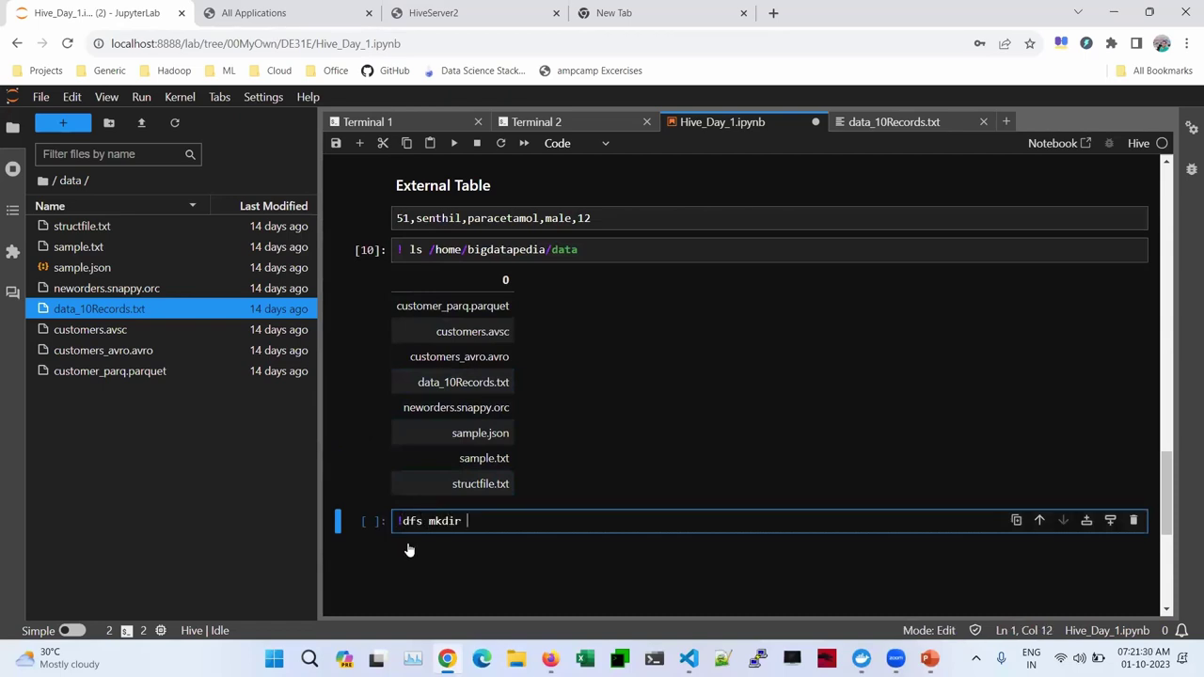
scroll(408, 546, "down", 3)
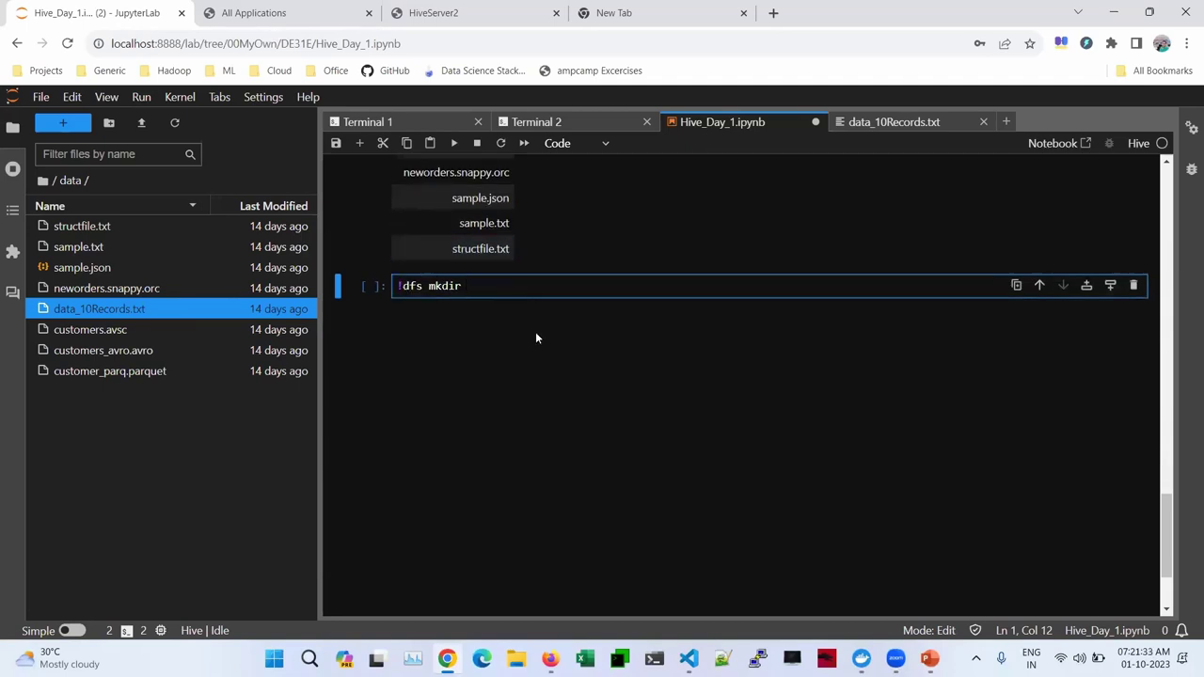
left_click(419, 287)
left_click(409, 286)
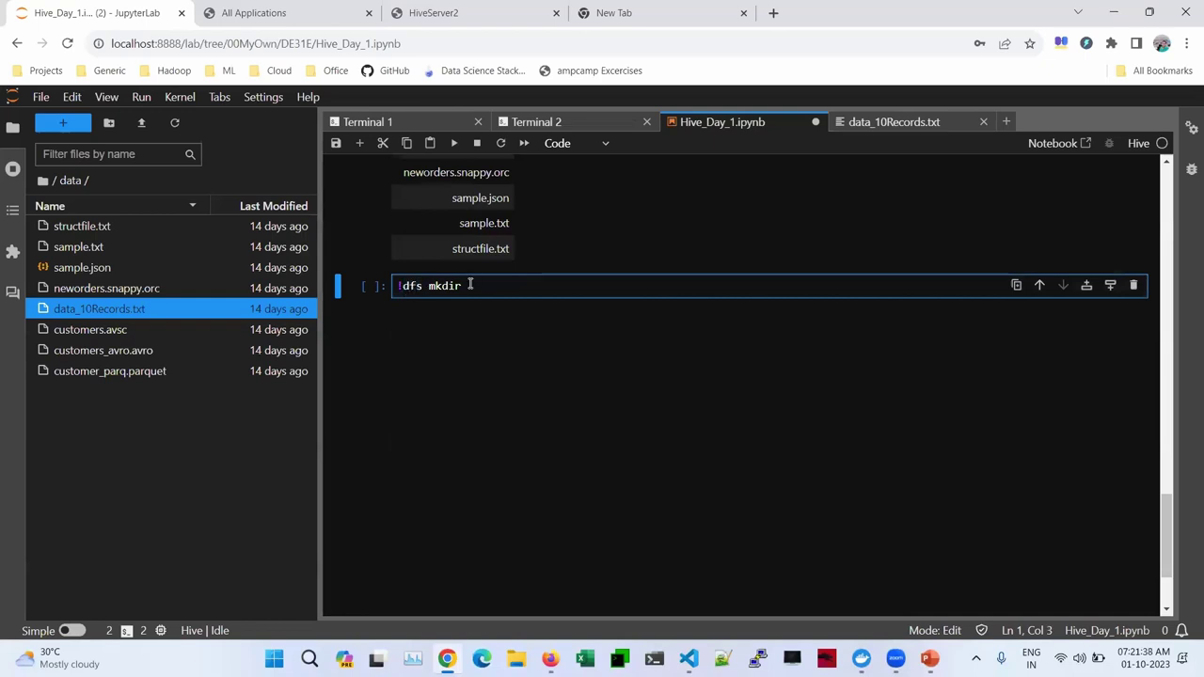
type("hdfs")
left_click(467, 287)
type("-")
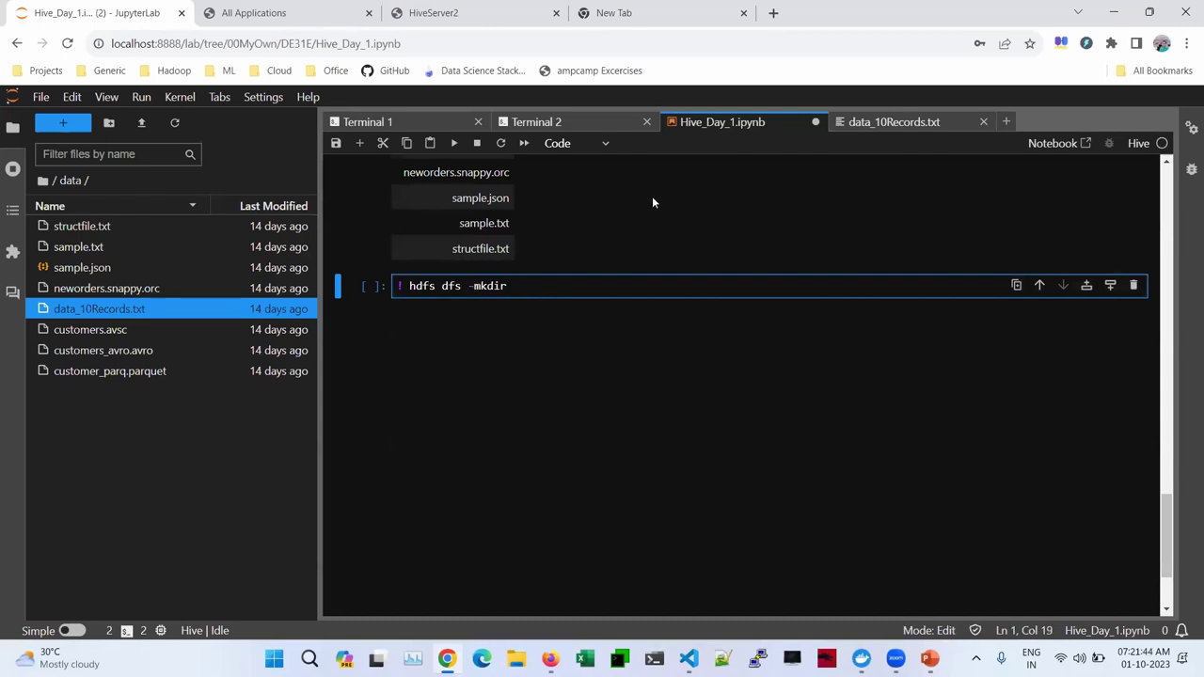
Complete the mkdir command with the -p option and the path /user/bigdatapedia/inputs/csv
scroll(693, 359, "up", 5)
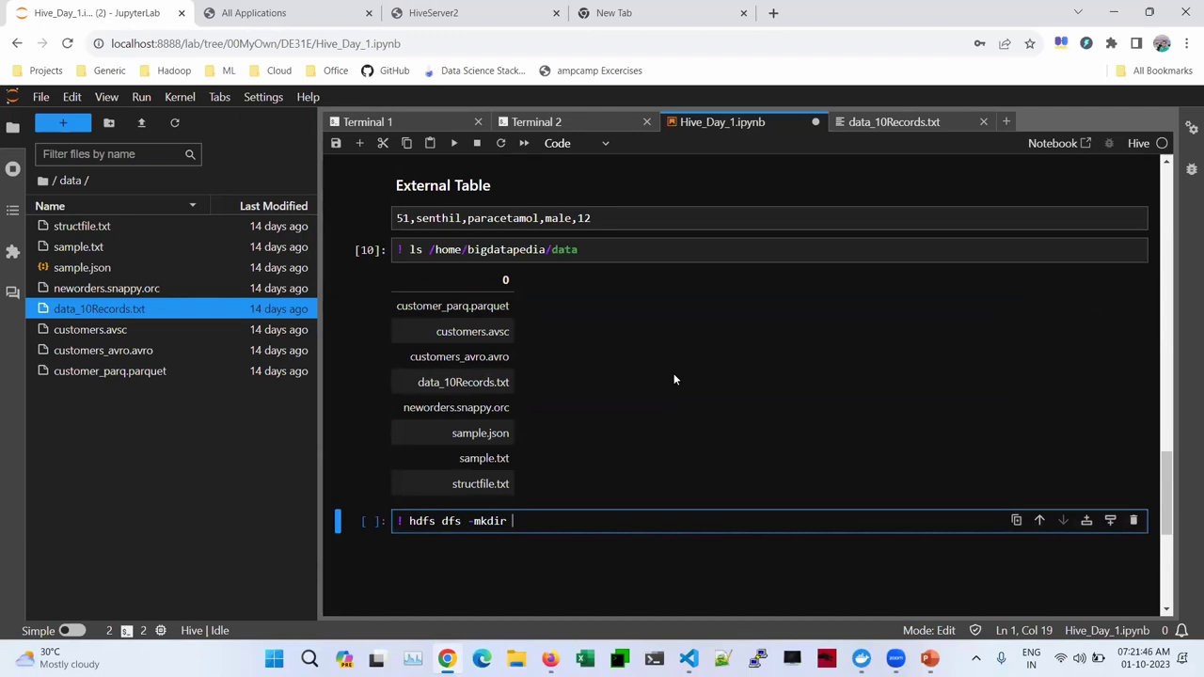
type("/user/bigdatape")
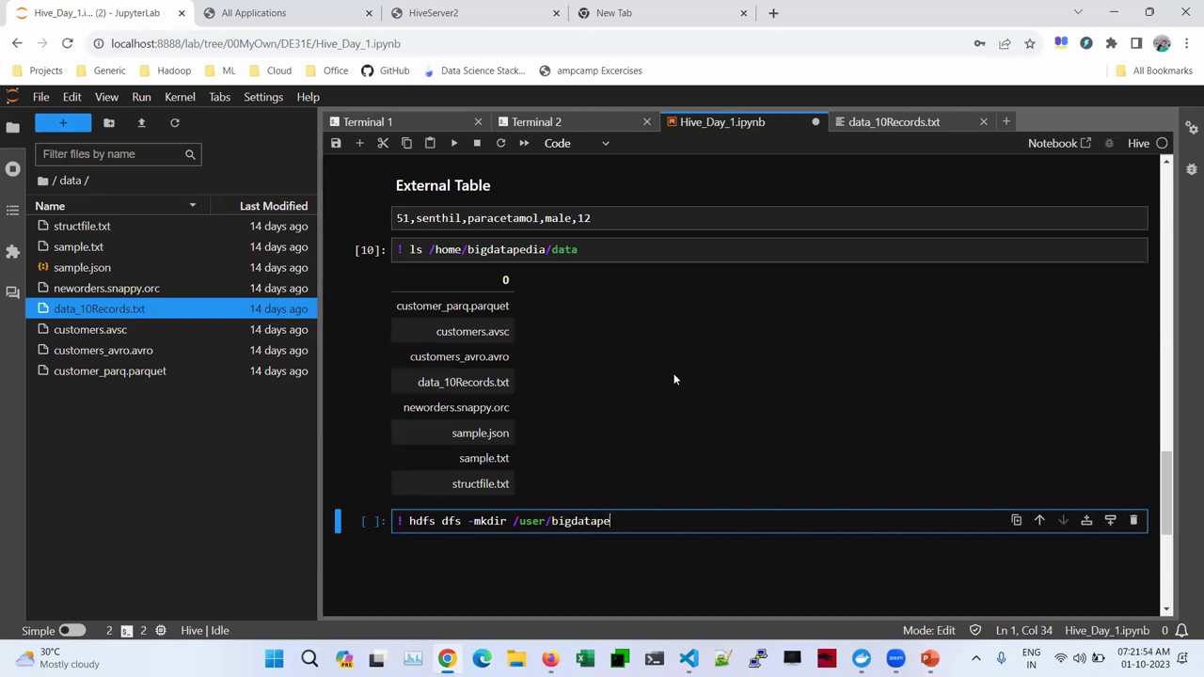
type("dia/")
type("inpu")
type("ts")
type("/")
type("csv")
type("s")
left_click(507, 524)
type("-p")
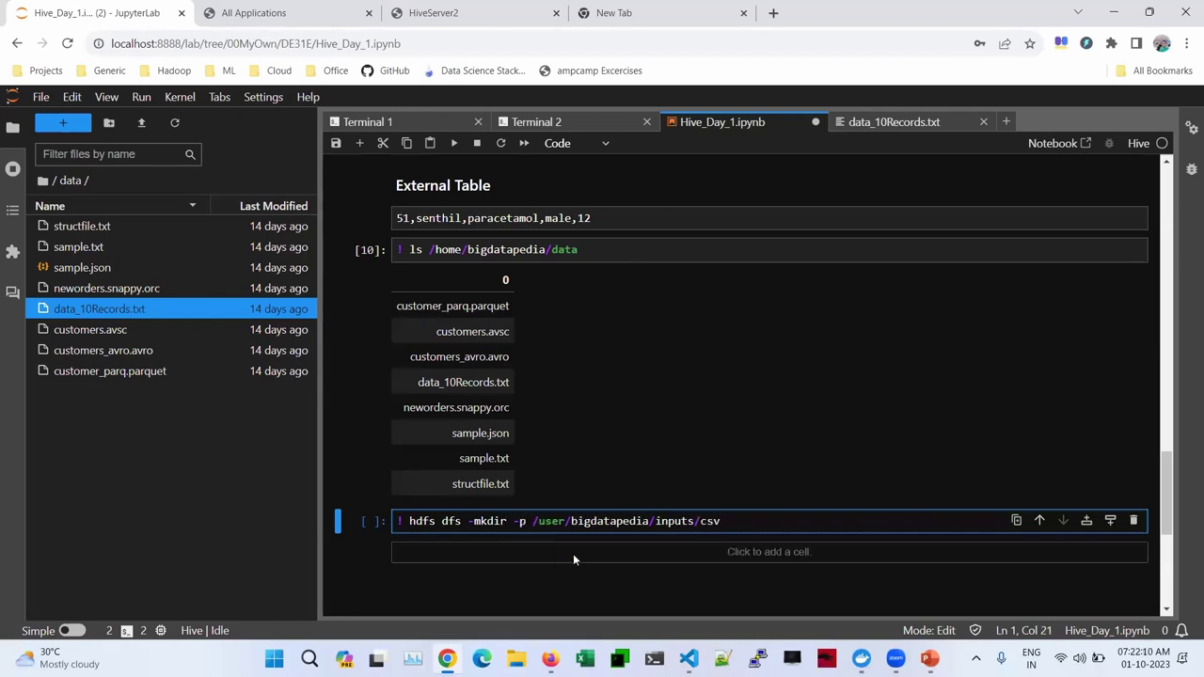
Insert de31e/ before inputs so the mkdir path reads /user/bigdatapedia/de31e/inputs/csv, and run the cell
key("Right")
key("Right")
key("Right")
key("Right")
key("Right")
key("Right")
key("Right")
key("Right")
key("Right")
key("Right")
key("Right")
key("Right")
key("Right")
key("Right")
key("Right")
key("Right")
key("Right")
key("Right")
key("Right")
key("Right")
key("Left")
key("Left")
key("Left")
key("Left")
key("Left")
key("Left")
key("Left")
key("Left")
key("Left")
key("Left")
type("de30")
key("BackSpace")
type("1e/")
scroll(608, 519, "down", 3)
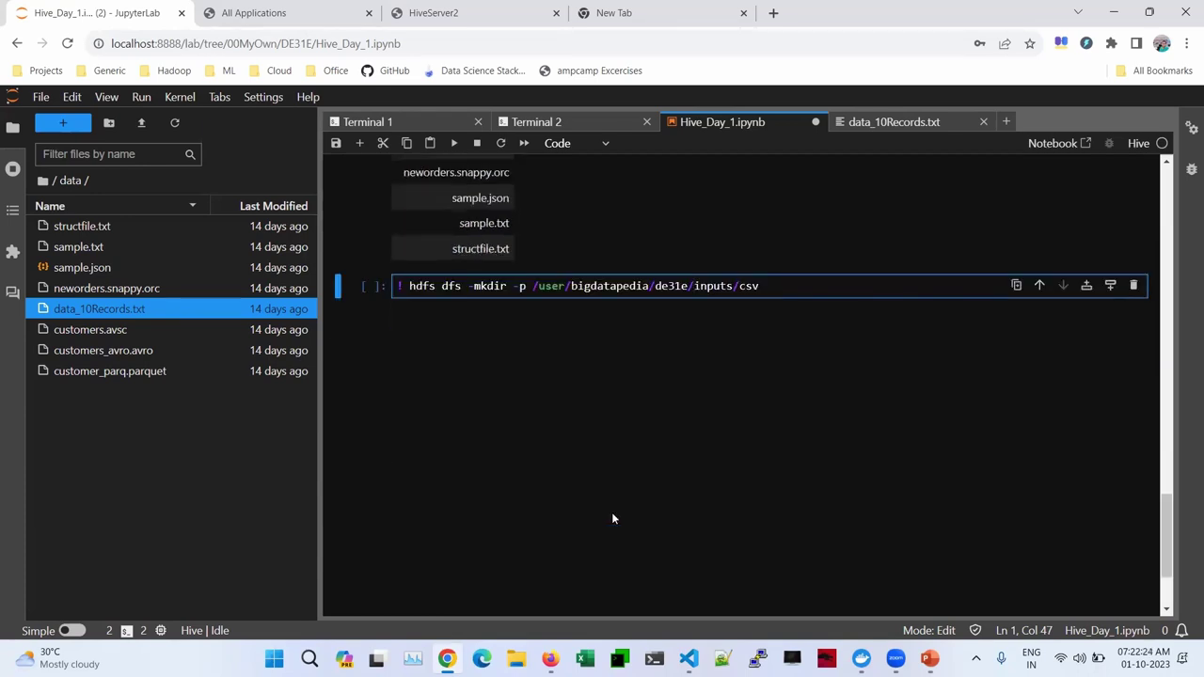
key("shift+Return")
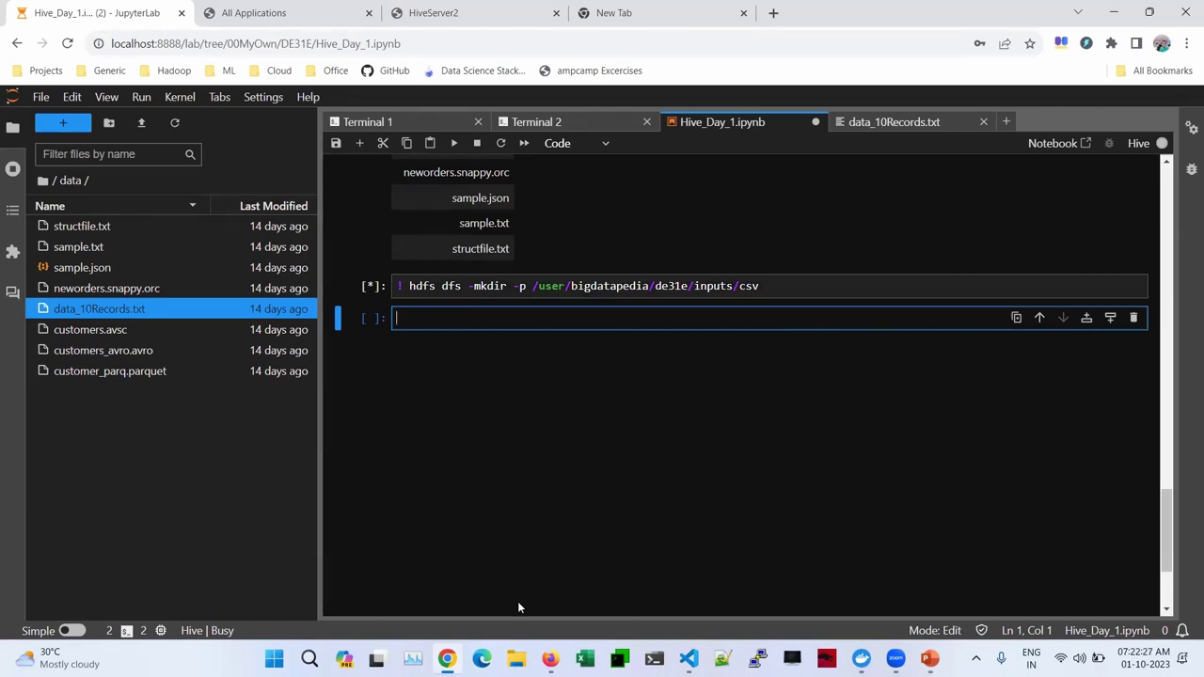
In the empty cell, write the start of an upload command: ! hdfs dfs -put /home/bigdatapedia/data/, reusing the path from the ls cell
scroll(521, 306, "up", 4)
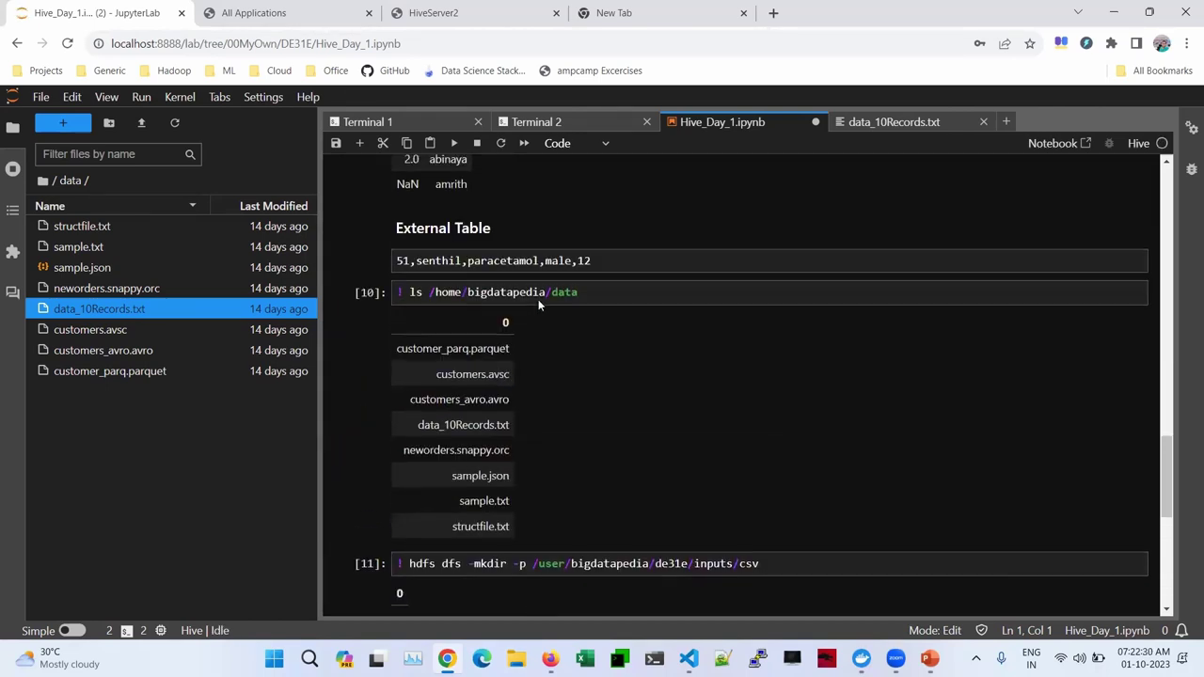
left_click(437, 292)
left_click(582, 293)
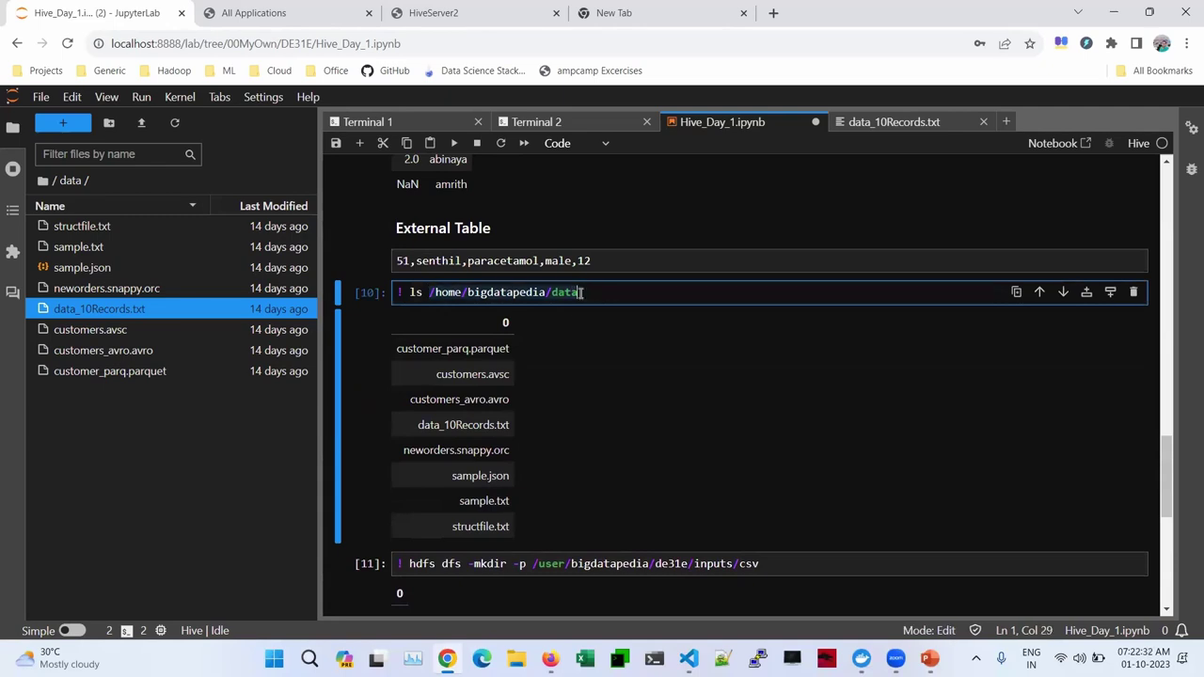
scroll(508, 367, "down", 5)
scroll(476, 350, "up", 2)
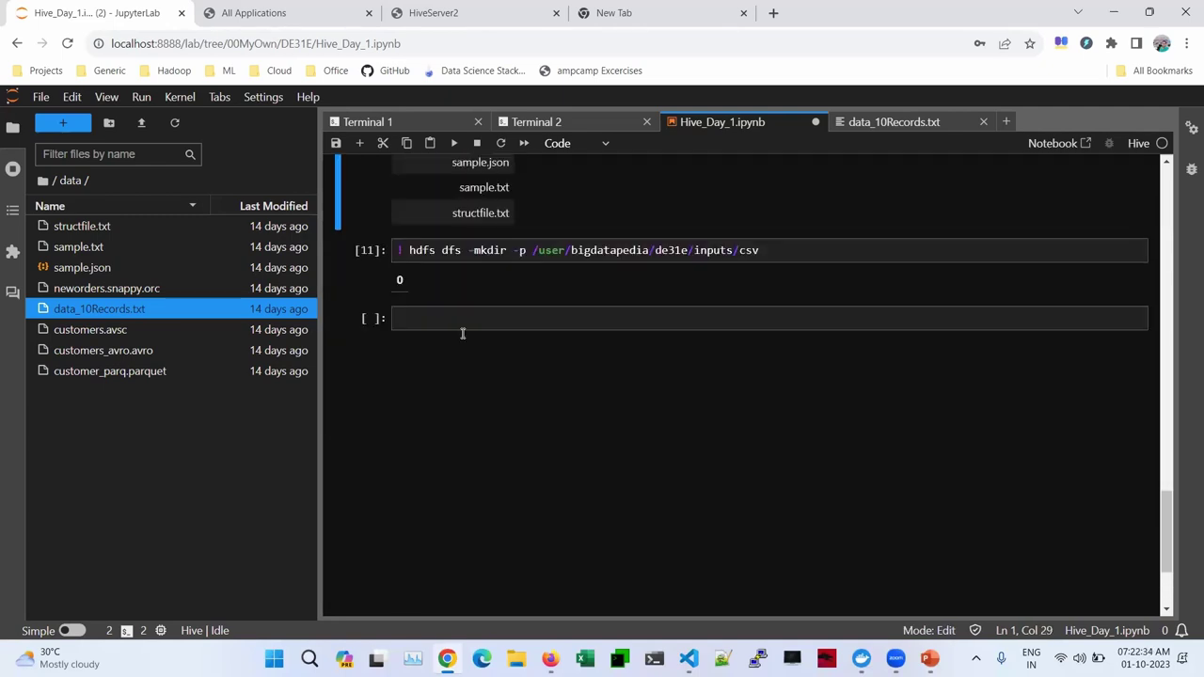
left_click(457, 320)
type("!")
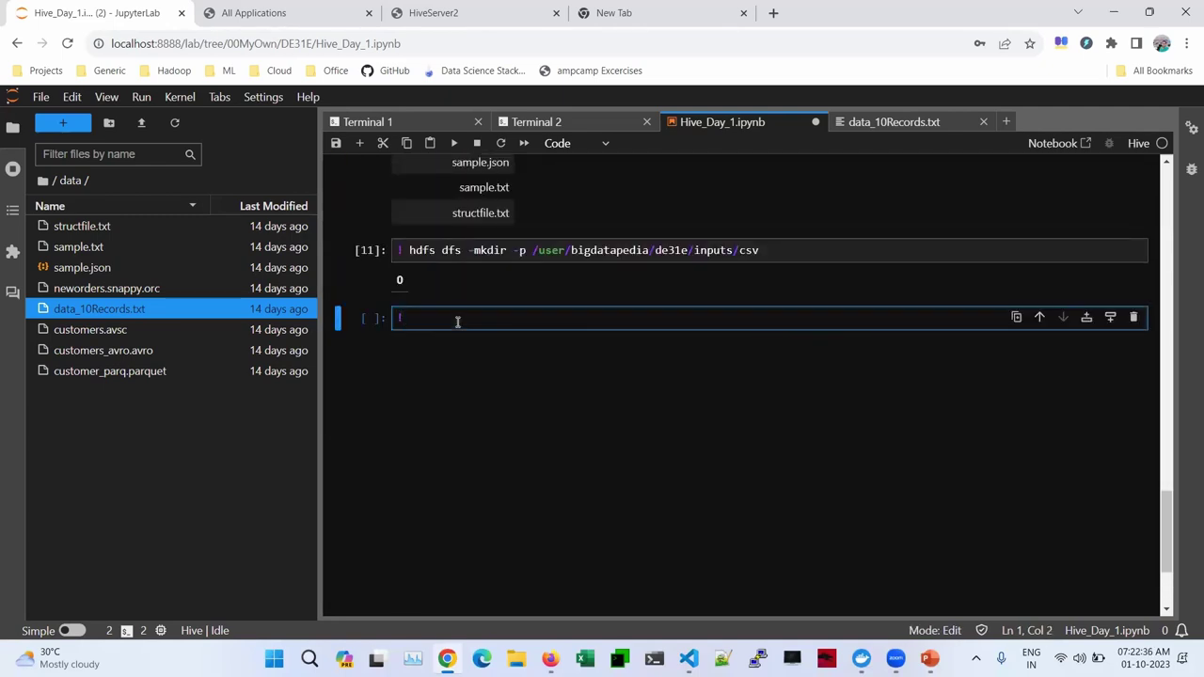
type(" hdfs dfs -0")
key("BackSpace")
type("put")
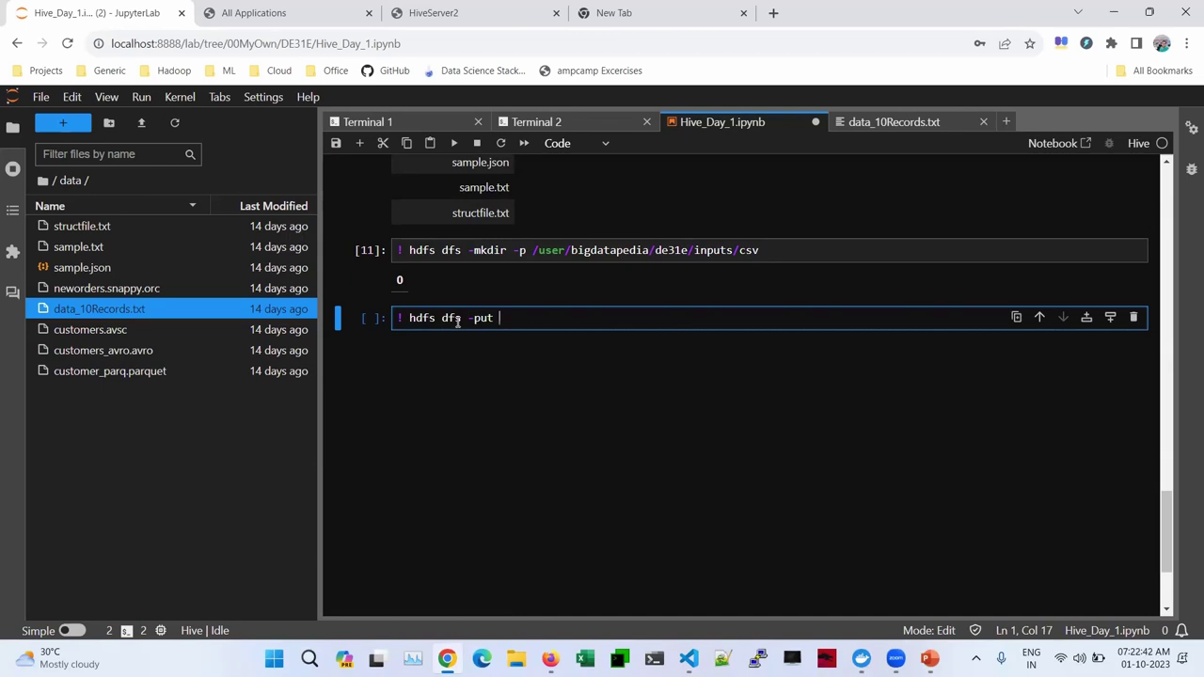
type("/home/bigdatapedia/data")
type("/")
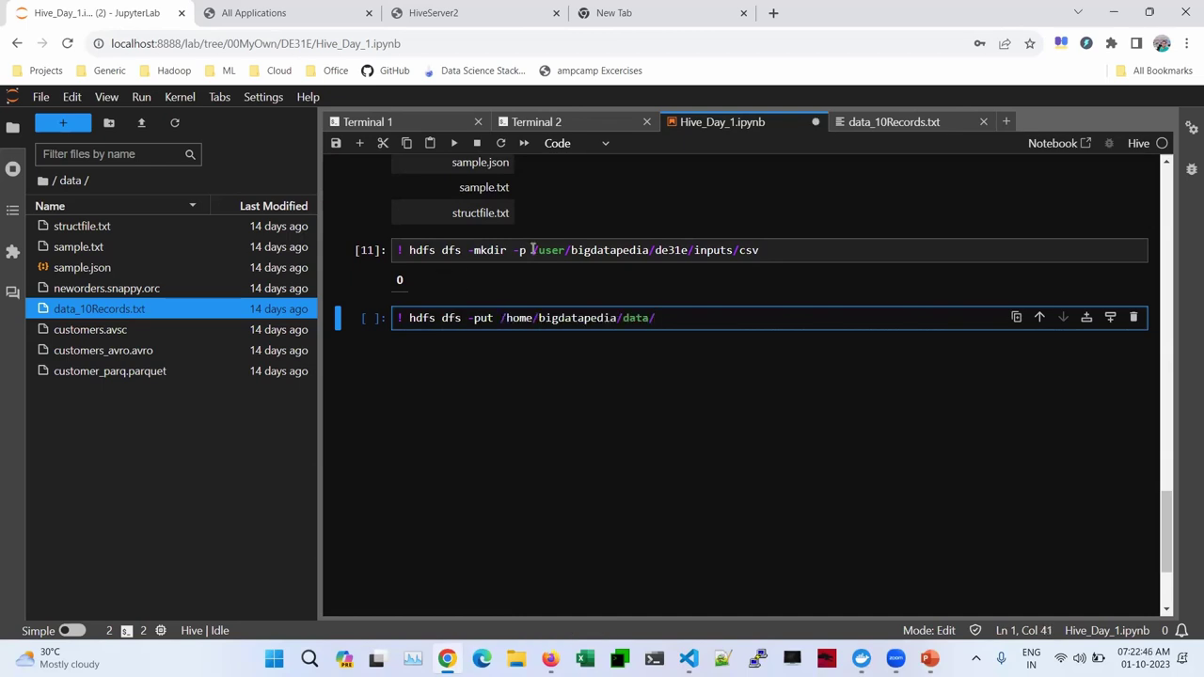
Append the HDFS directory path from the mkdir cell, /user/bigdatapedia/de31e/inputs/csv, as the destination of the put command
left_click(530, 249)
left_click(769, 249, "shift")
key("ctrl+c")
left_click(706, 325)
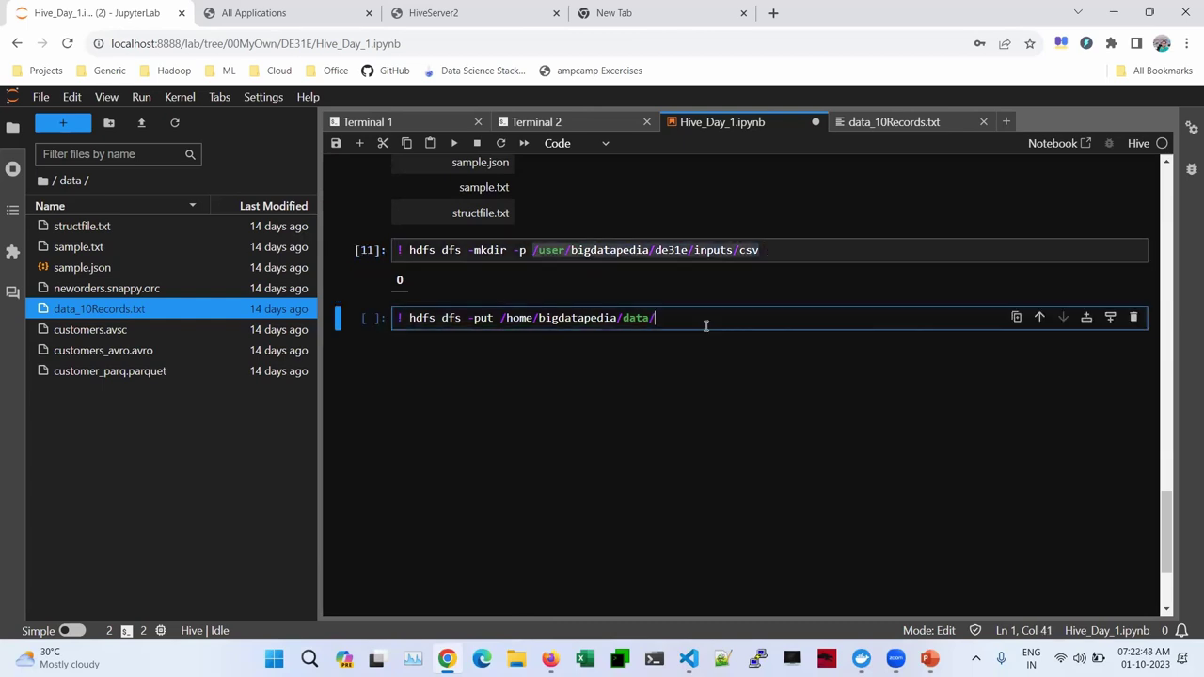
key("ctrl+v")
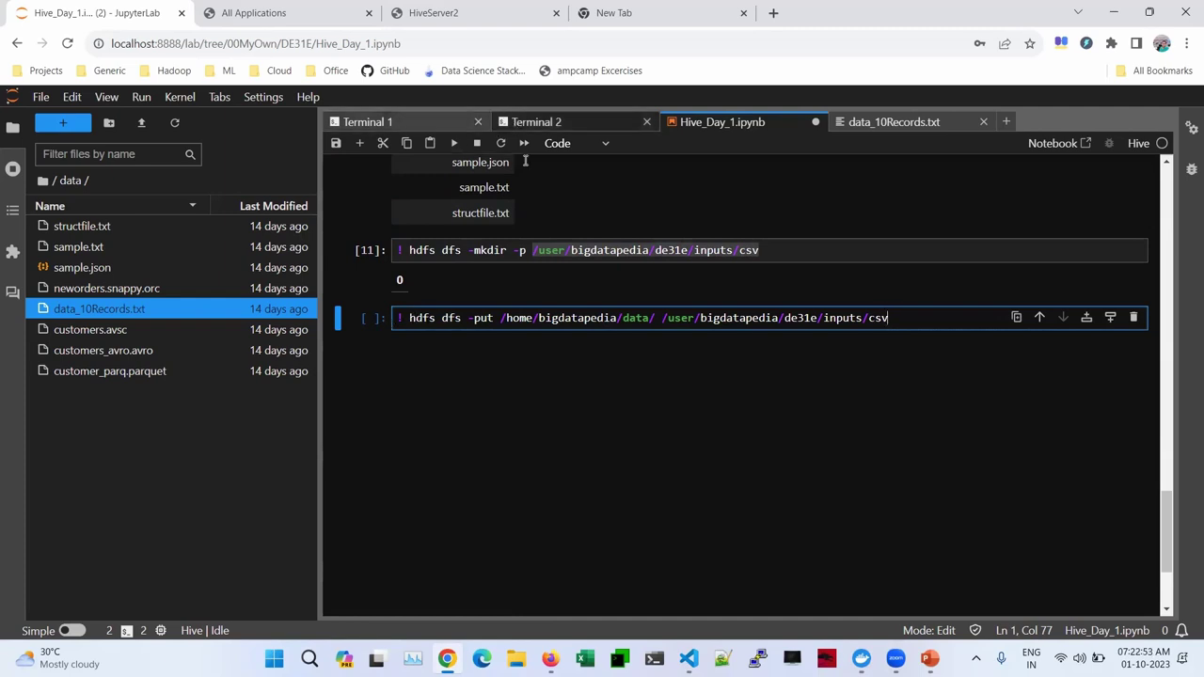
left_click(527, 123)
left_click(419, 130)
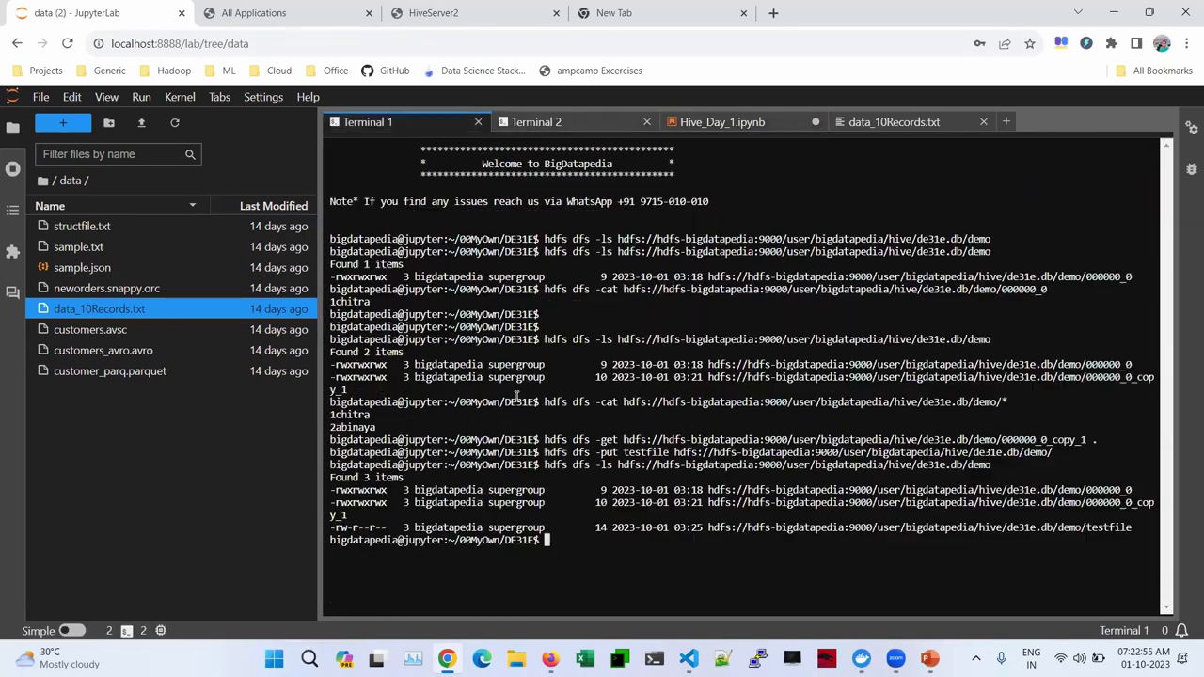
left_click(680, 129)
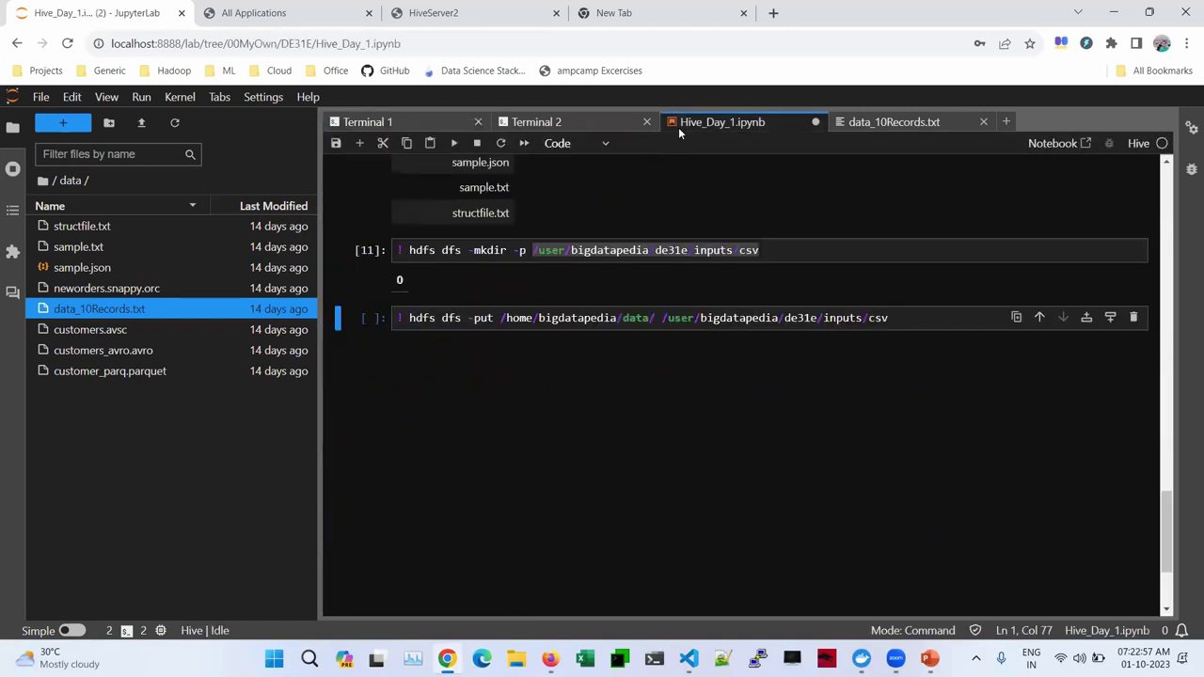
left_click(406, 319)
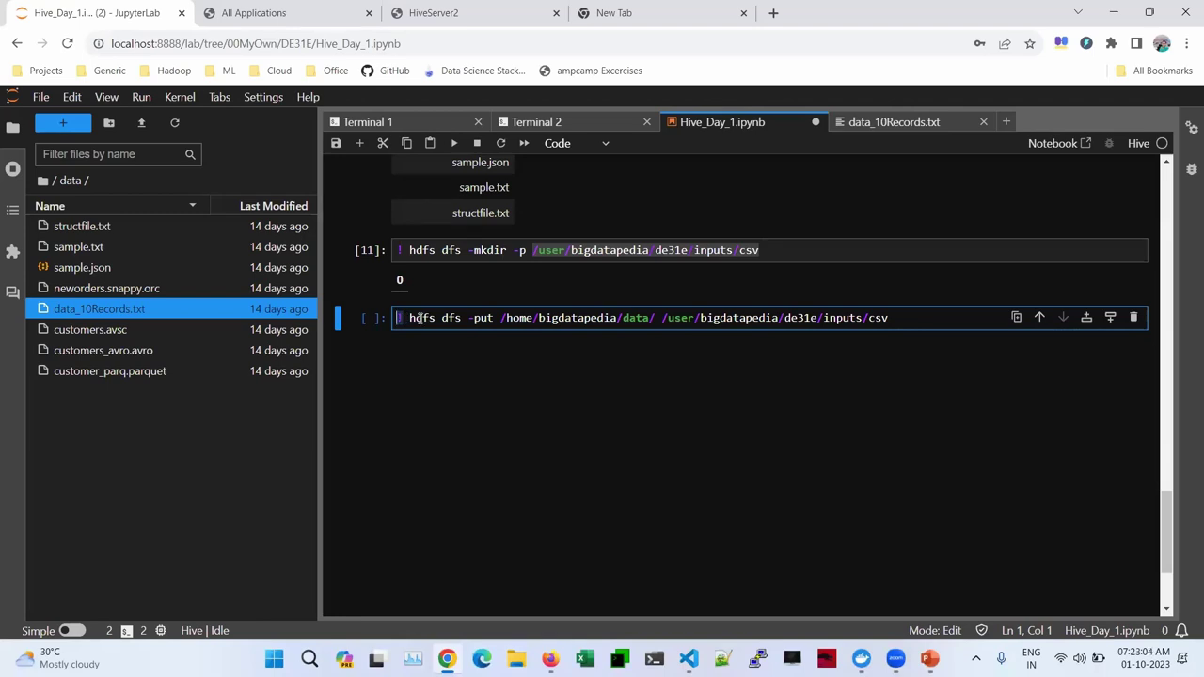
left_click(896, 318)
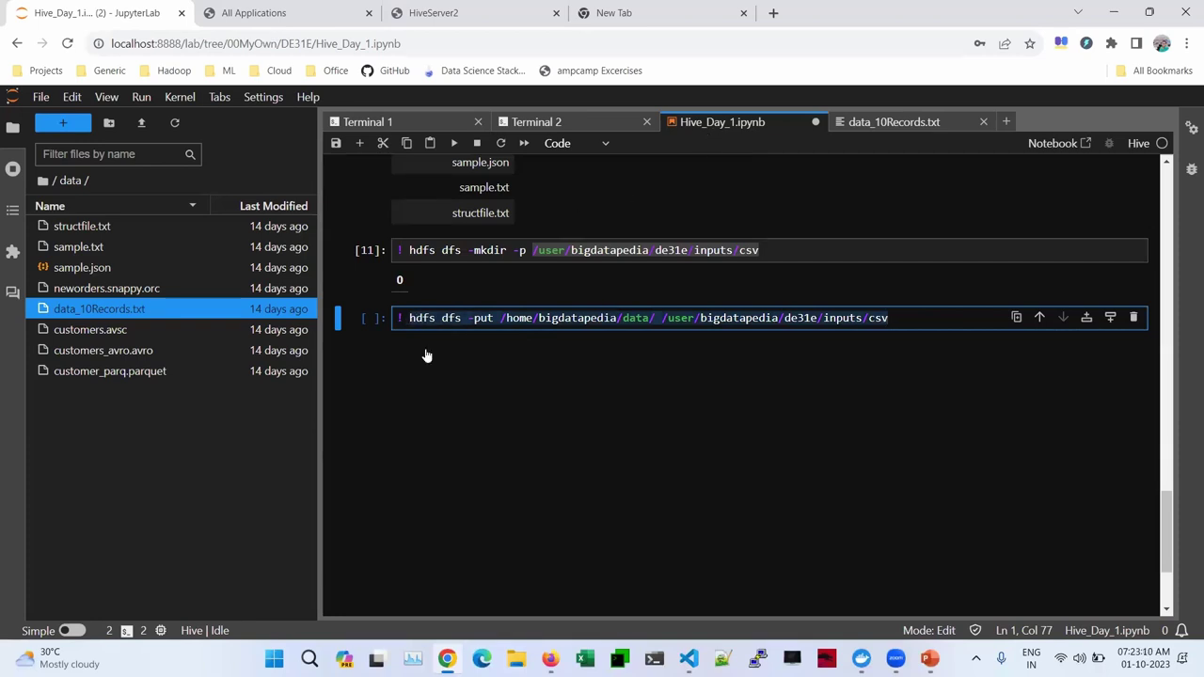
left_click(409, 318)
left_click(397, 318)
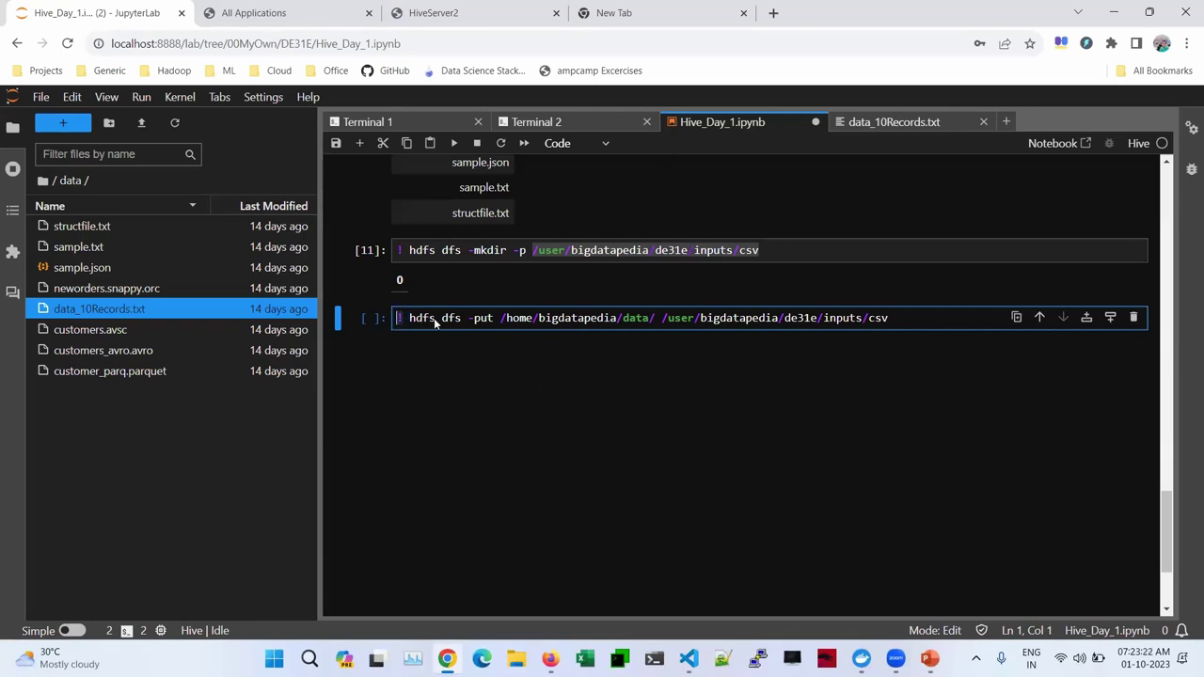
Insert data_10Records.txt after data/ in the put command, end the destination path with a slash, and run the cell
key("End")
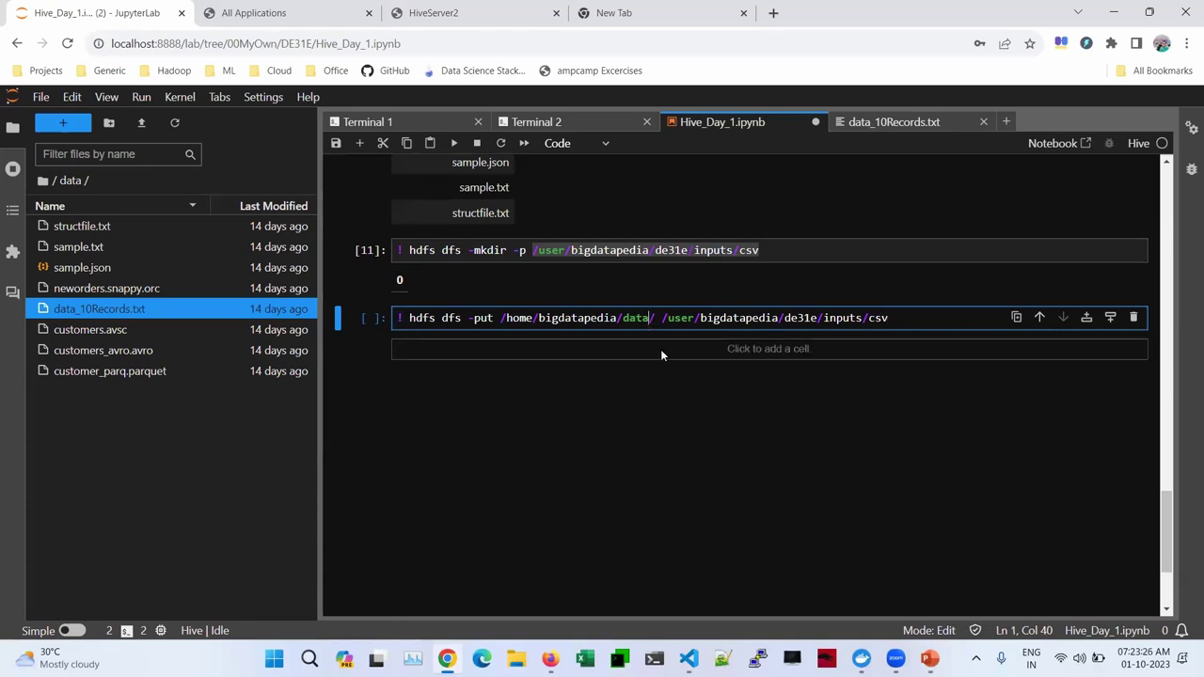
key("Right")
scroll(661, 349, "up", 3)
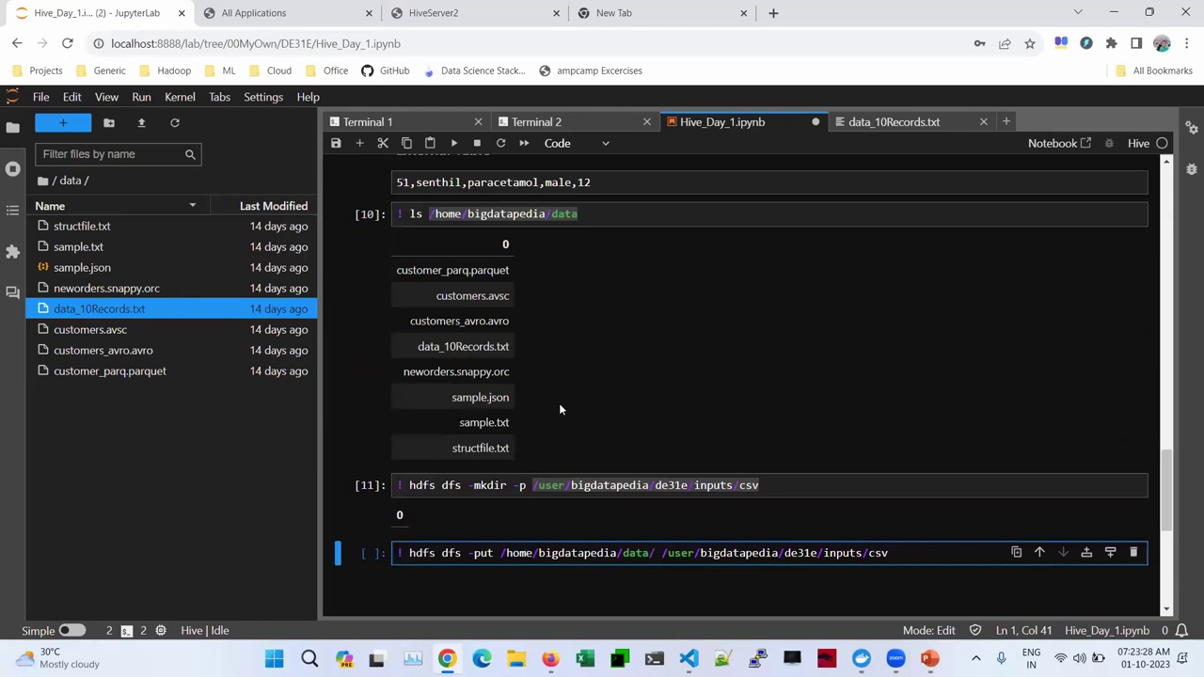
left_click_drag(457, 427, 500, 419)
left_click_drag(419, 347, 519, 352)
key("ctrl+c")
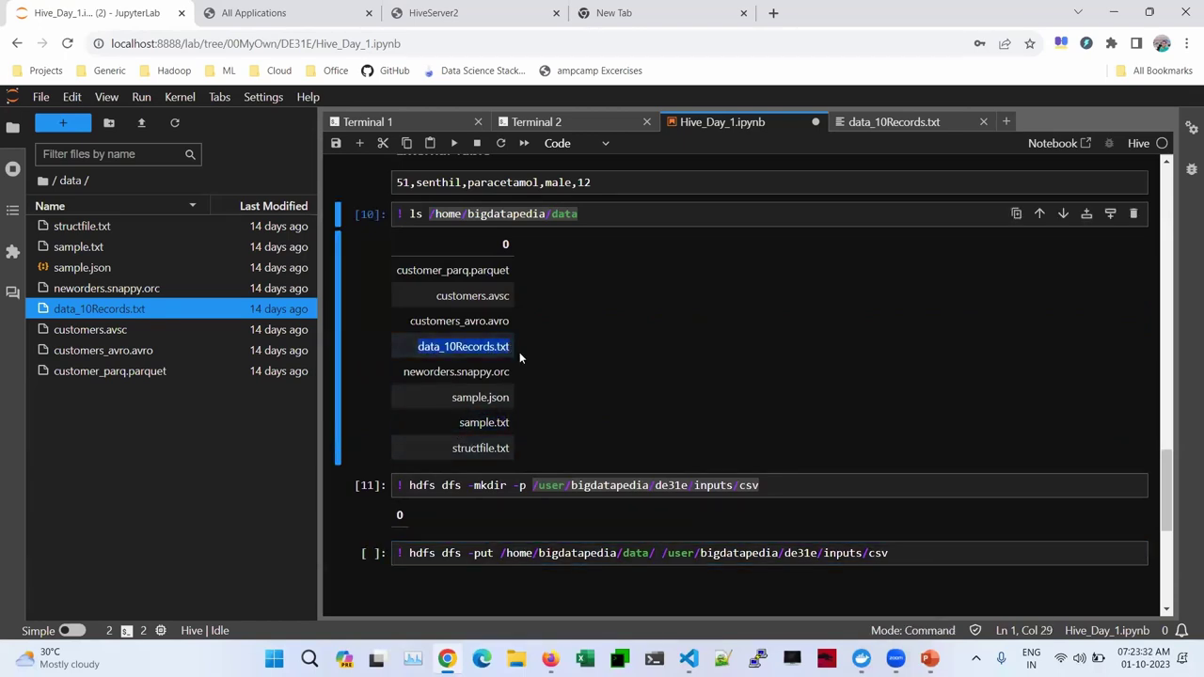
scroll(615, 314, "down", 3)
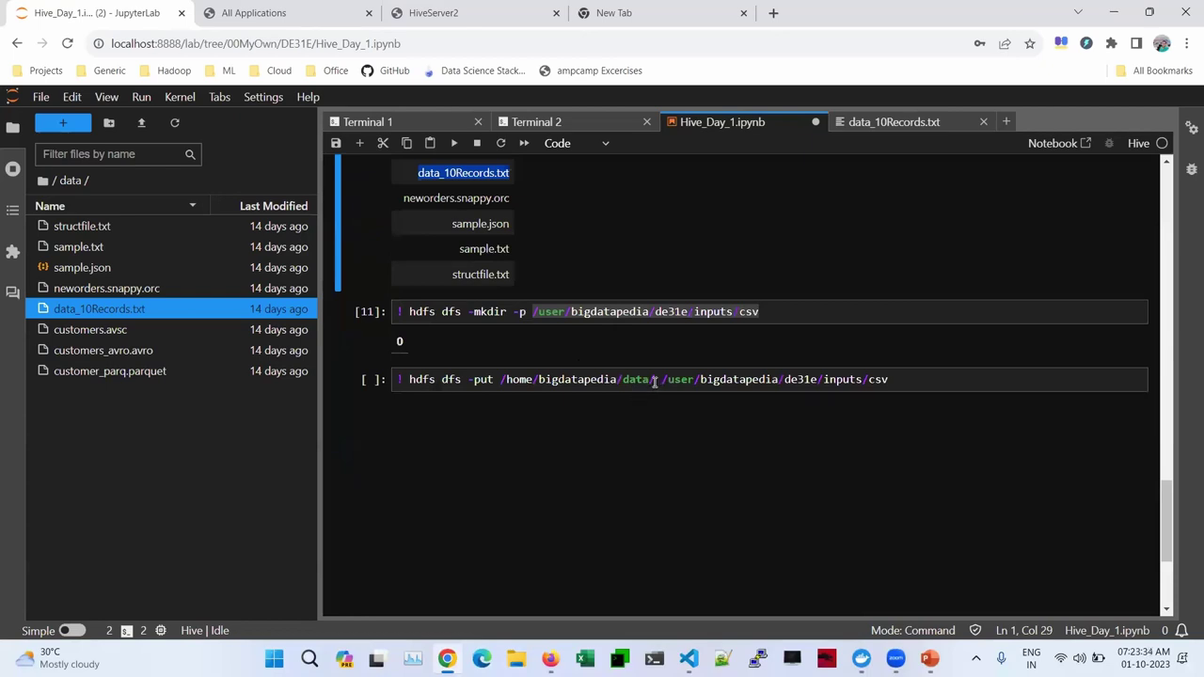
left_click(653, 381)
key("ctrl+v")
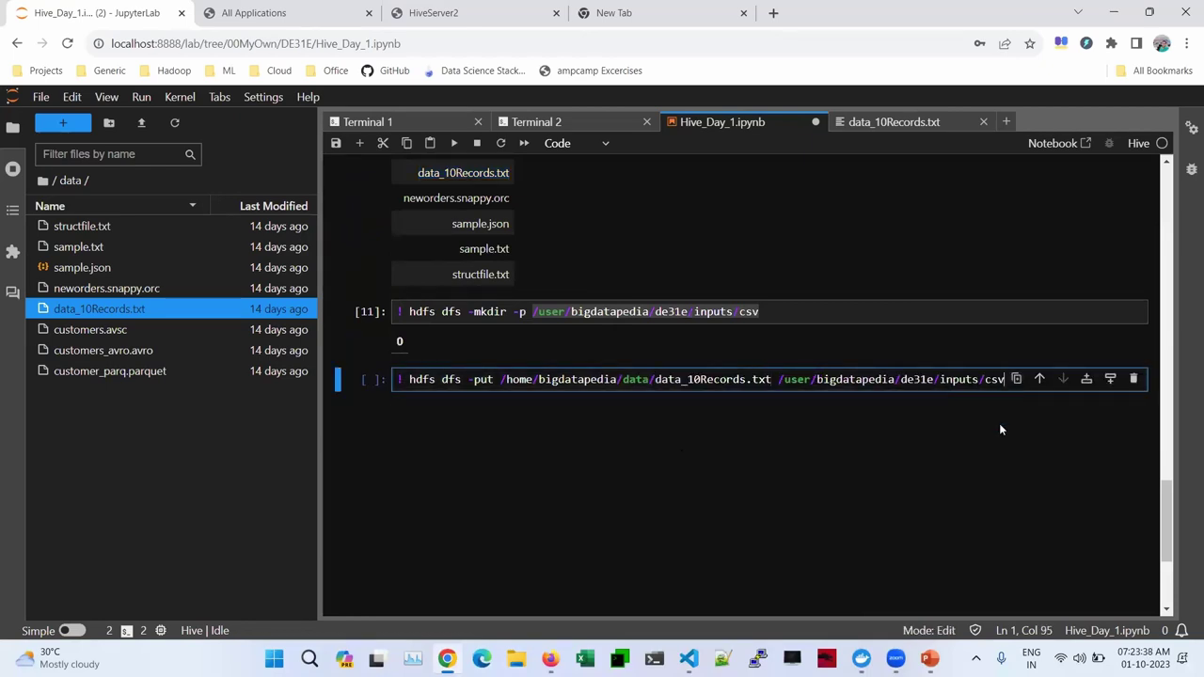
type("/")
key("shift+Return")
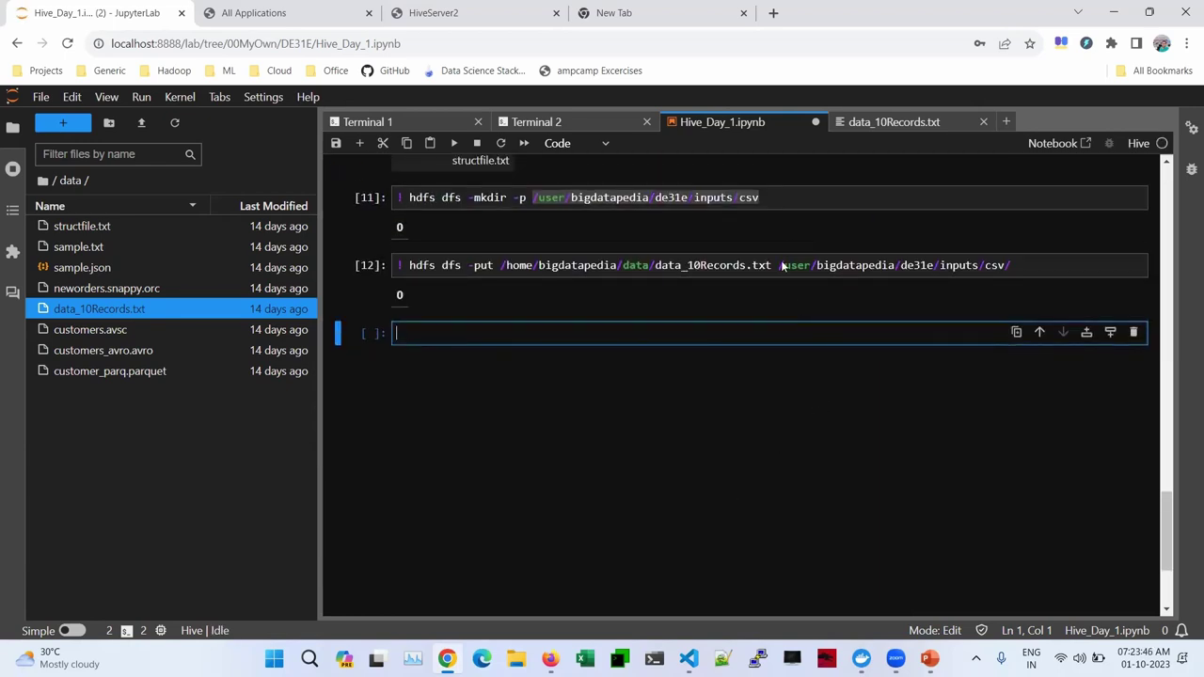
In the new cell, write and run ! hdfs dfs -ls /user/bigdatapedia/de31e/inputs/csv/ to list the uploaded file
left_click(781, 266)
left_click(1024, 271)
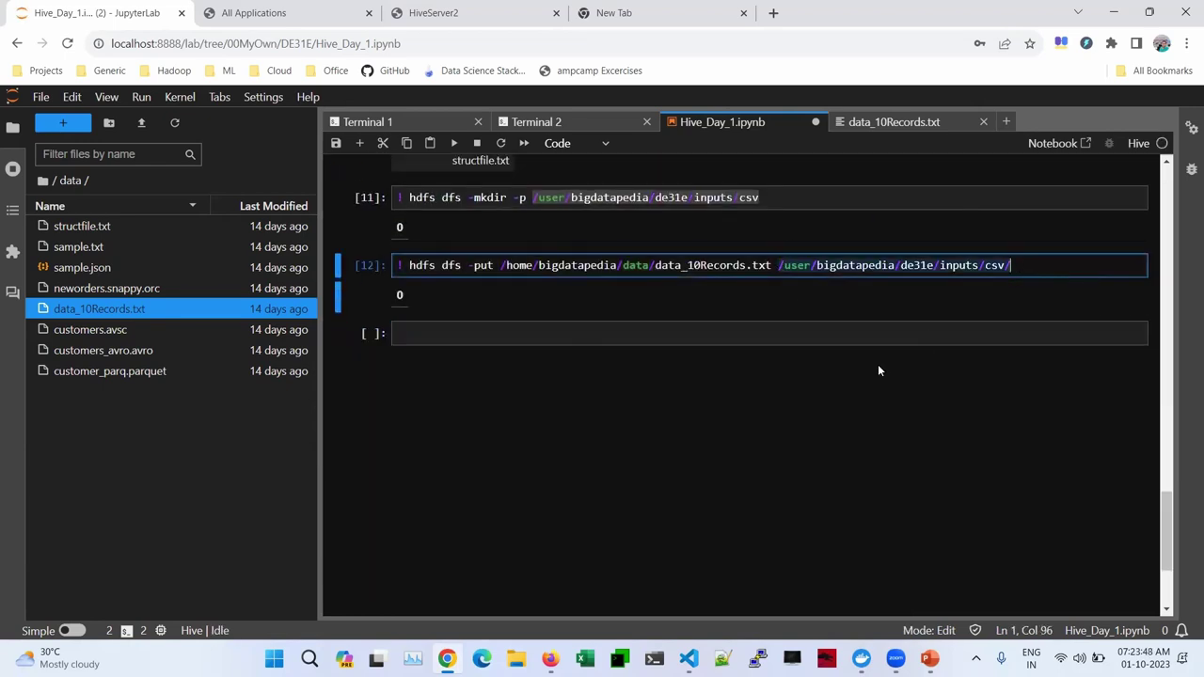
left_click(530, 331)
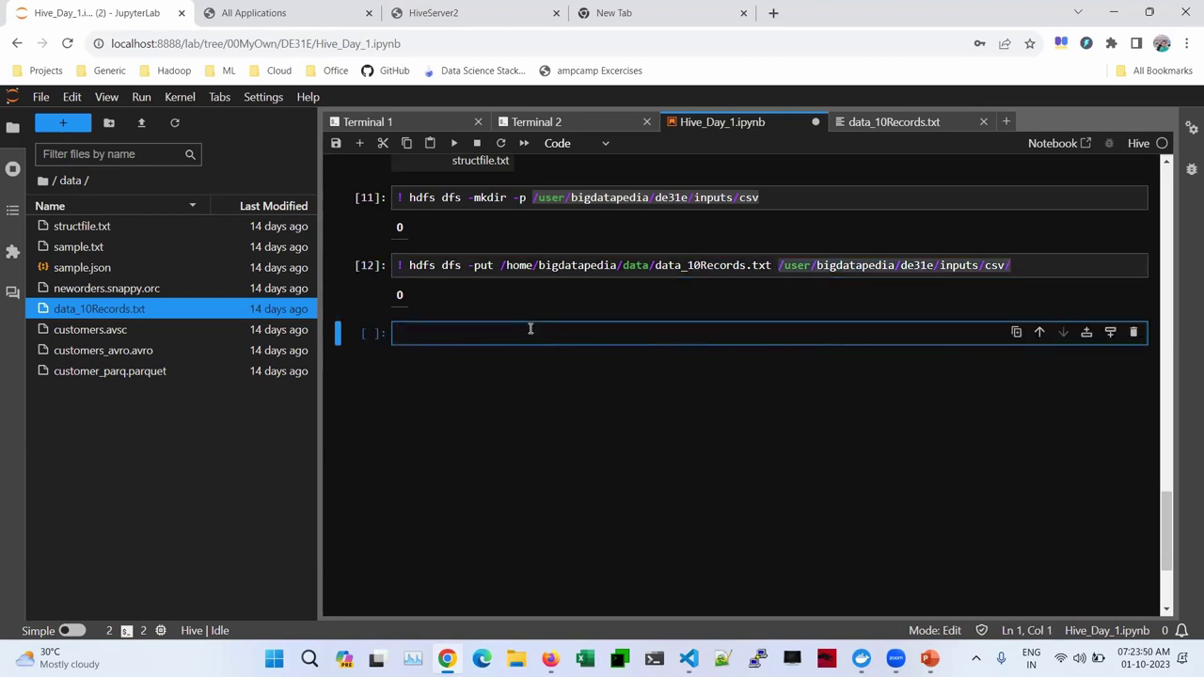
type("! hdfs dfs -ls")
type("/user/bigdatapedia/de31e/inputs/csv/")
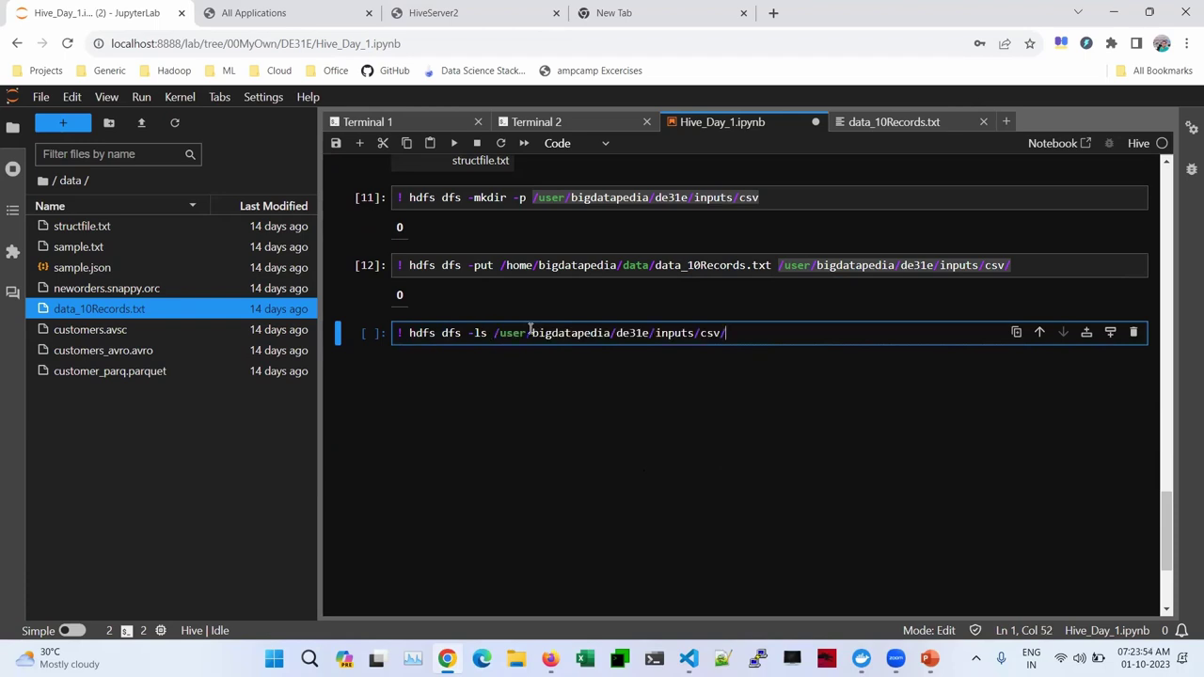
key("shift+Return")
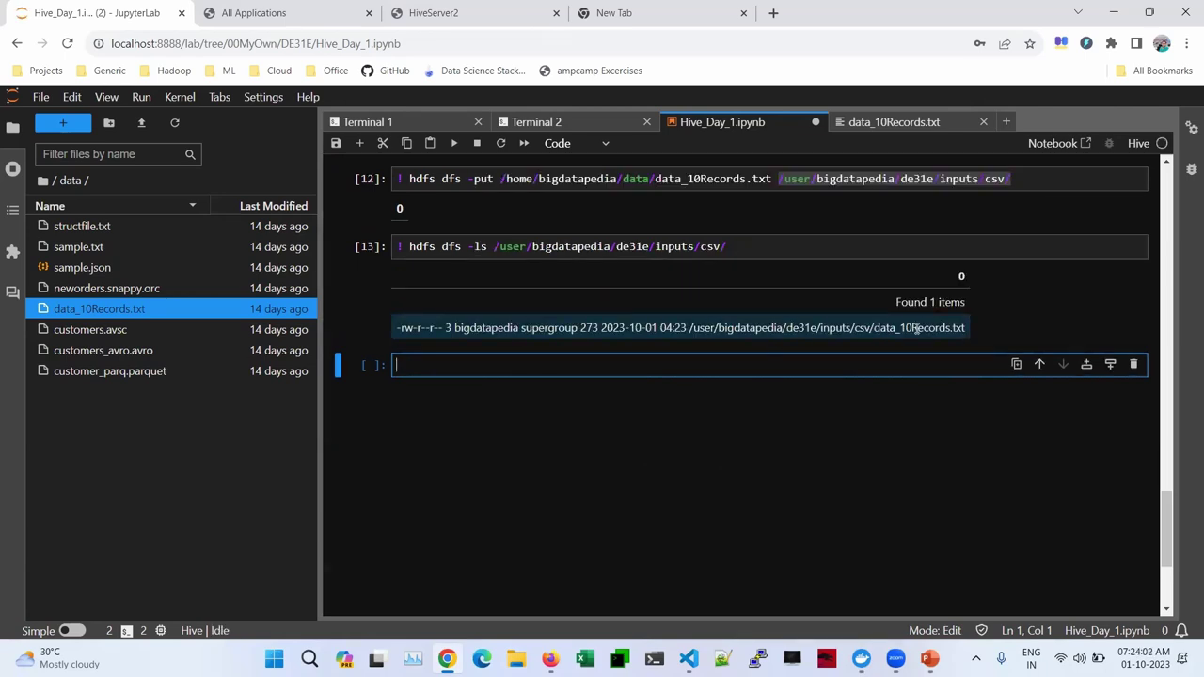
In the blank browser tab, go to the HDFS file explorer address localhost:50070/explorer.html#/user/bigdatapedia
left_click(663, 11)
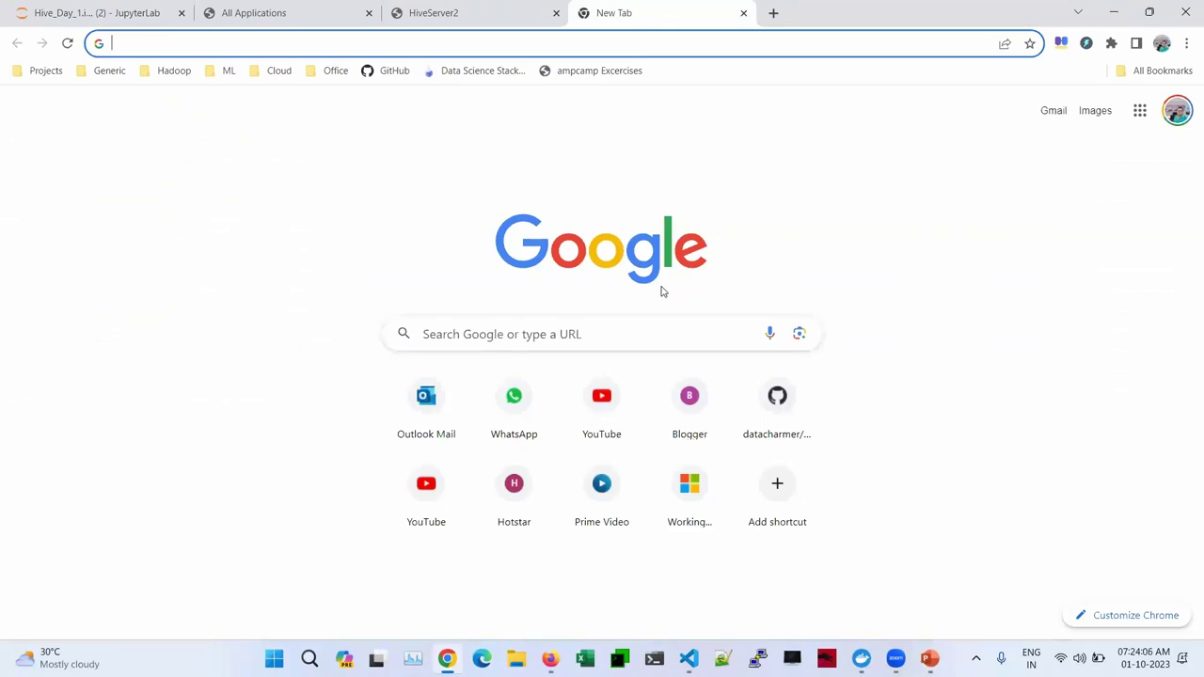
type("5000")
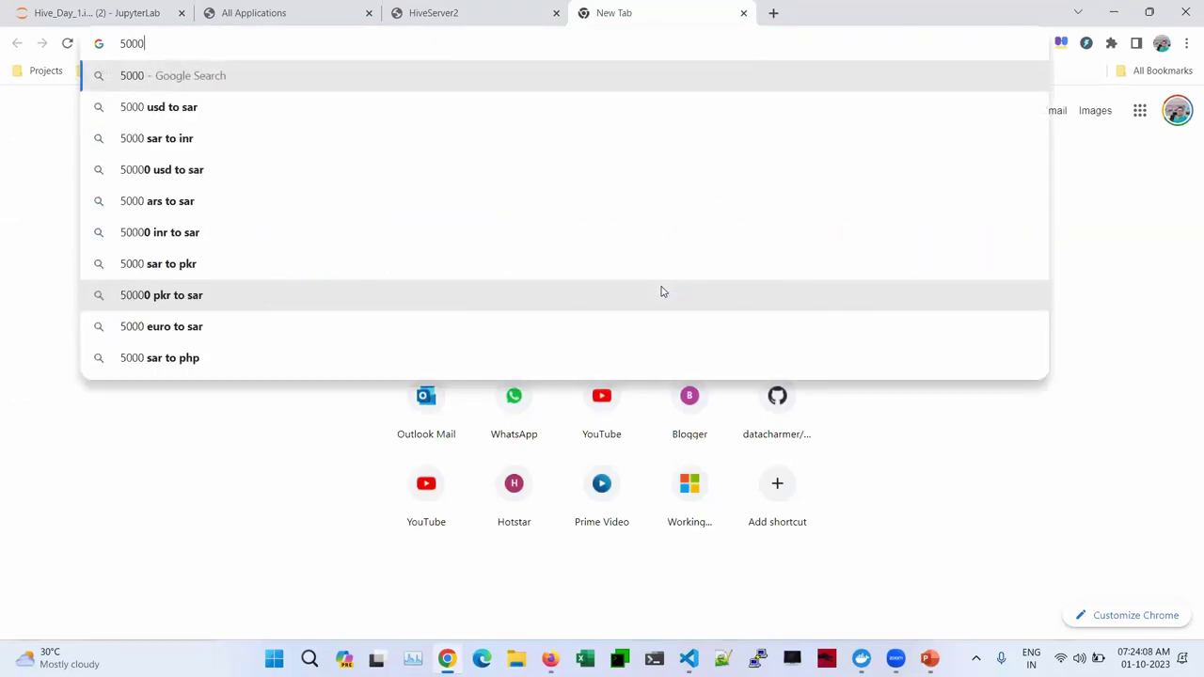
key("BackSpace")
type("70")
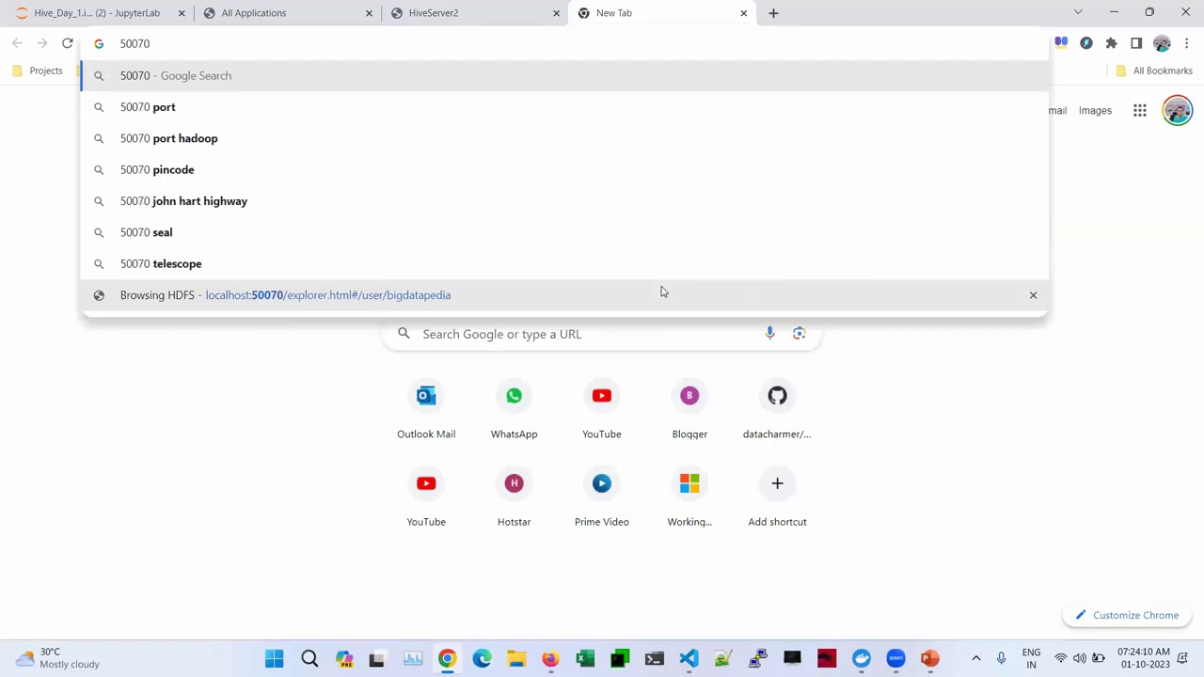
left_click(562, 285)
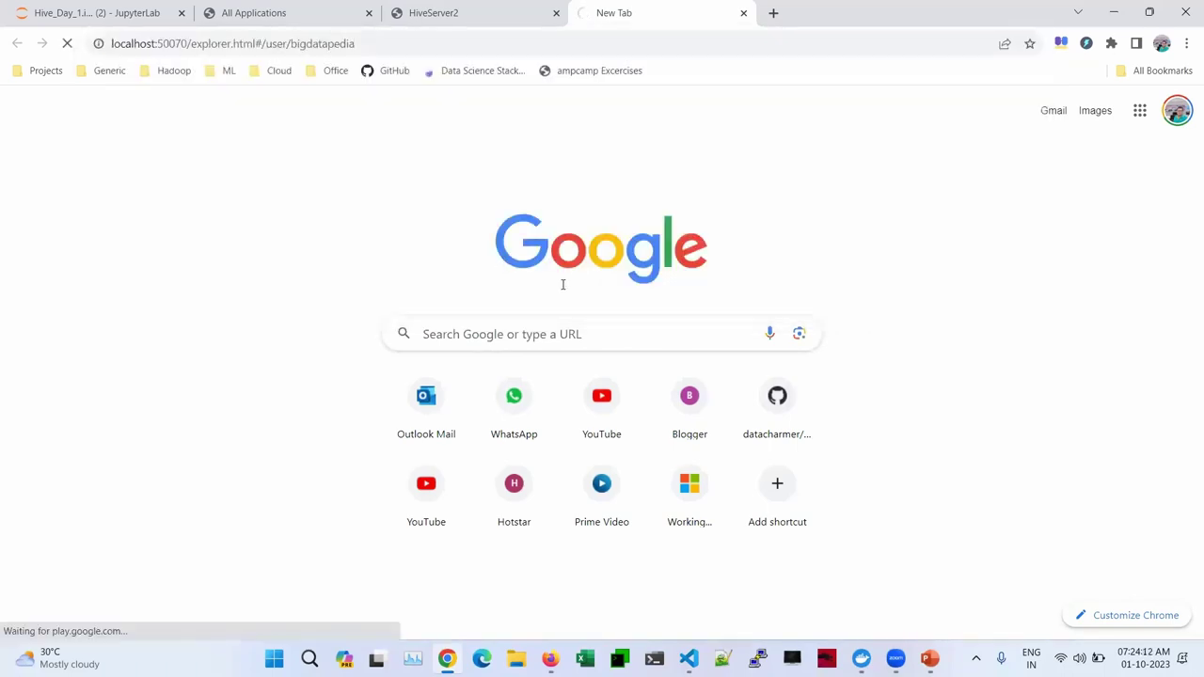
Change the port in the HDFS explorer address to 60070 and load the page
left_click(165, 49)
double_click(165, 48)
key("Left")
key("Delete")
type("6")
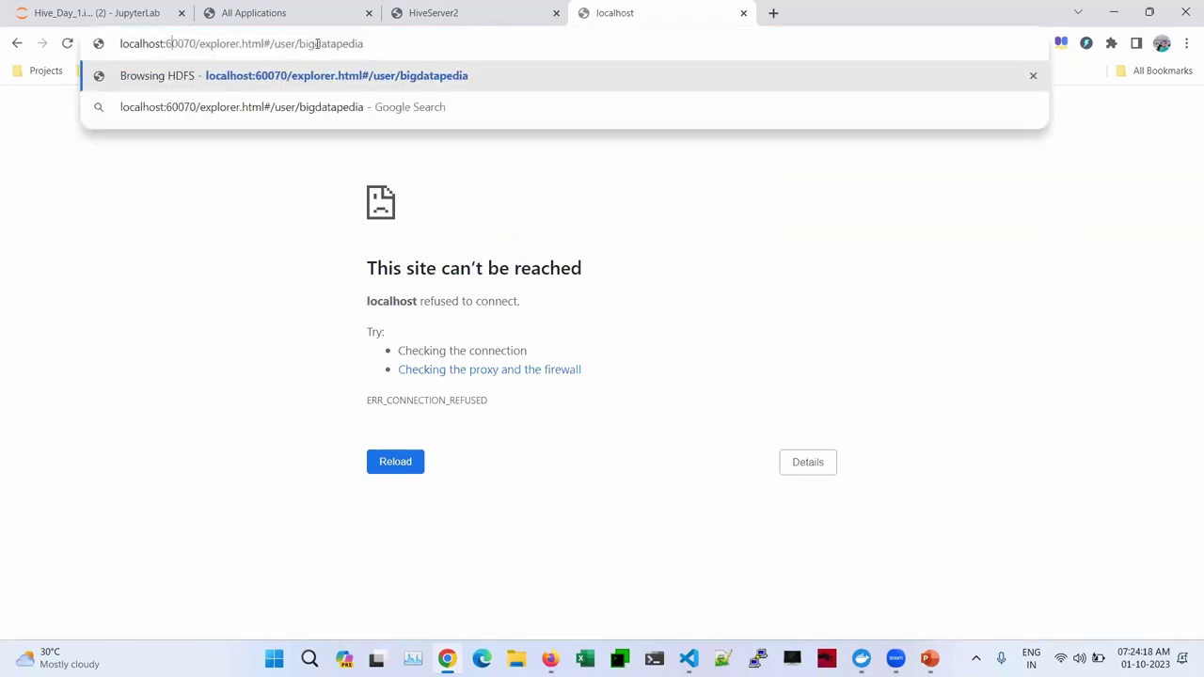
key("Return")
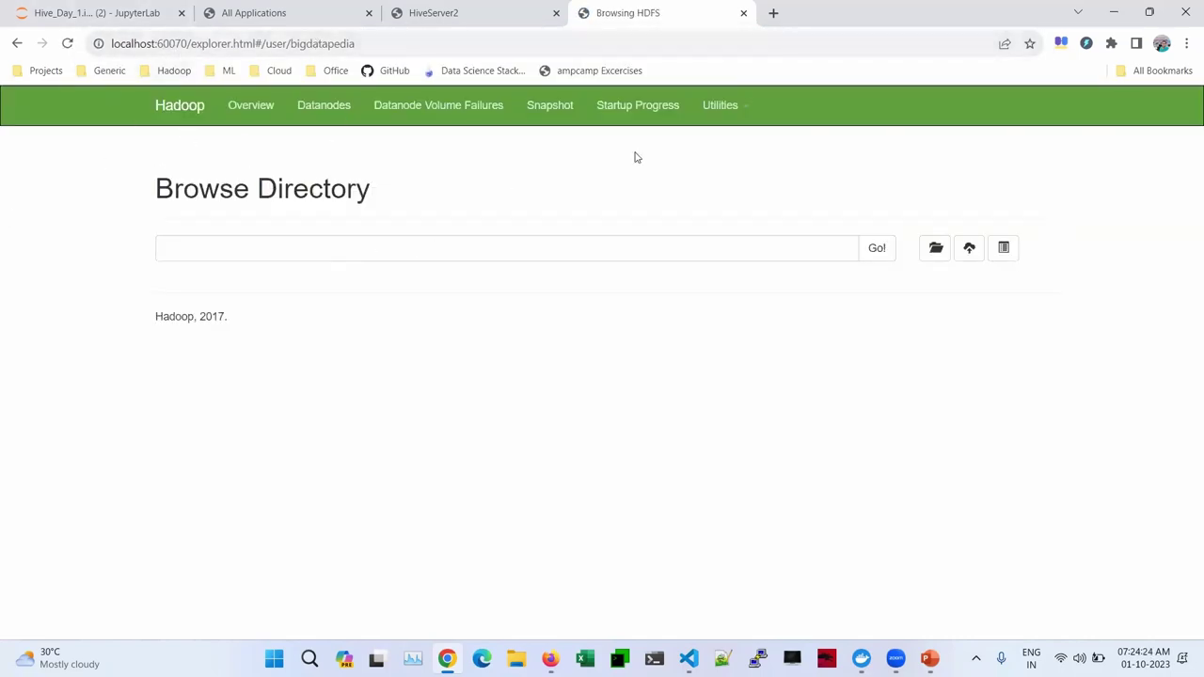
Browse the HDFS file system from the root to the directory /user/bigdatapedia/de31e/inputs/csv
left_click(732, 114)
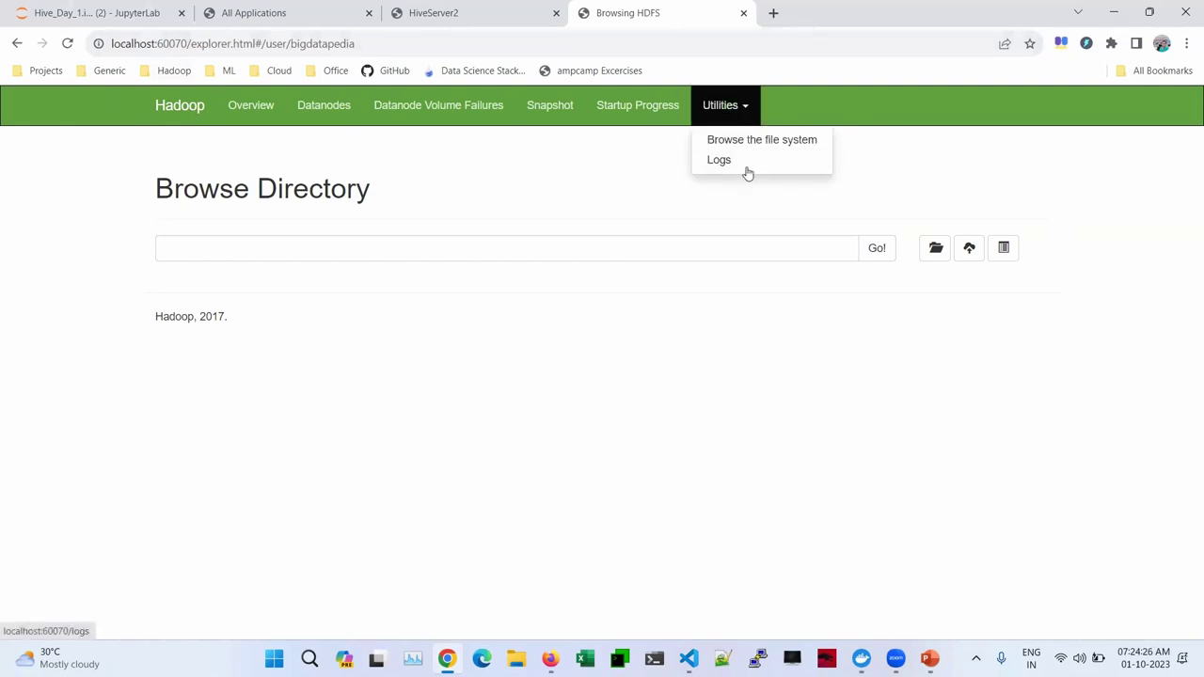
left_click(744, 144)
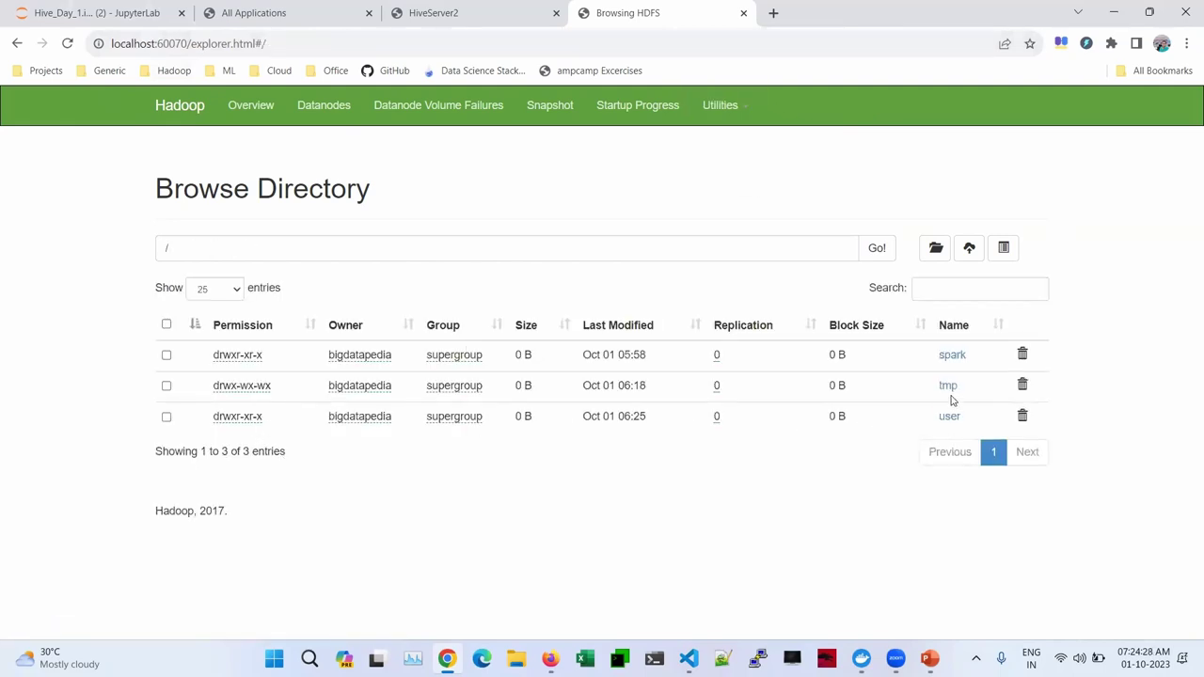
left_click(948, 417)
left_click(958, 356)
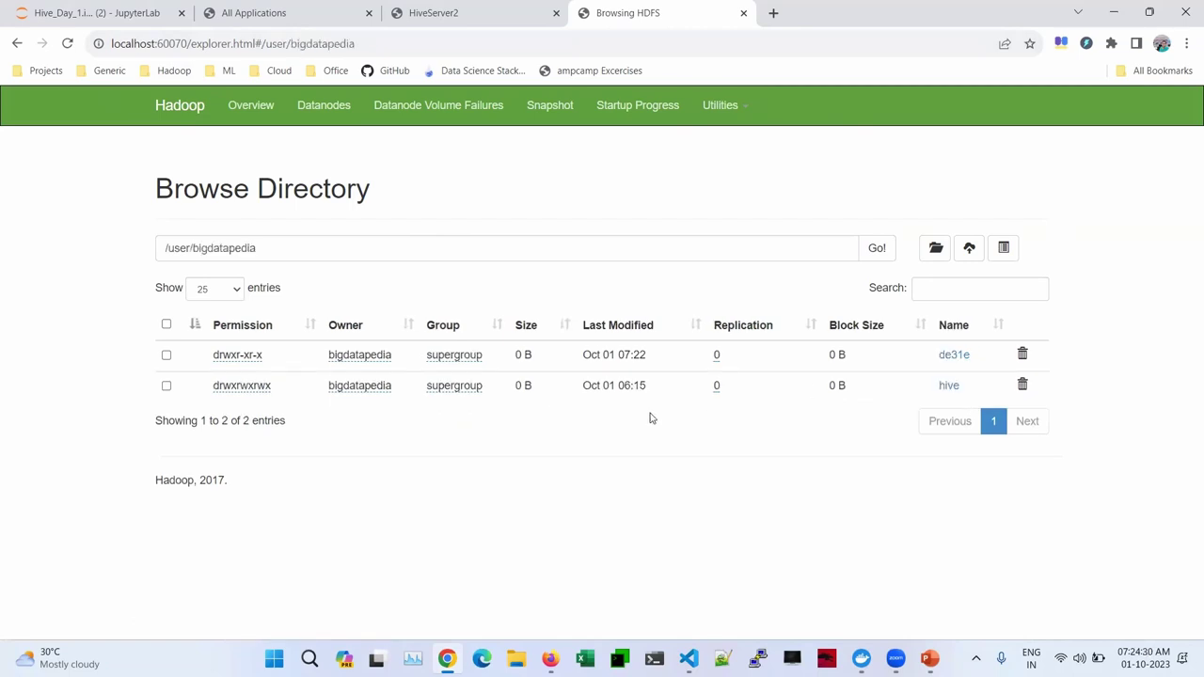
left_click(955, 357)
left_click(949, 358)
left_click(945, 358)
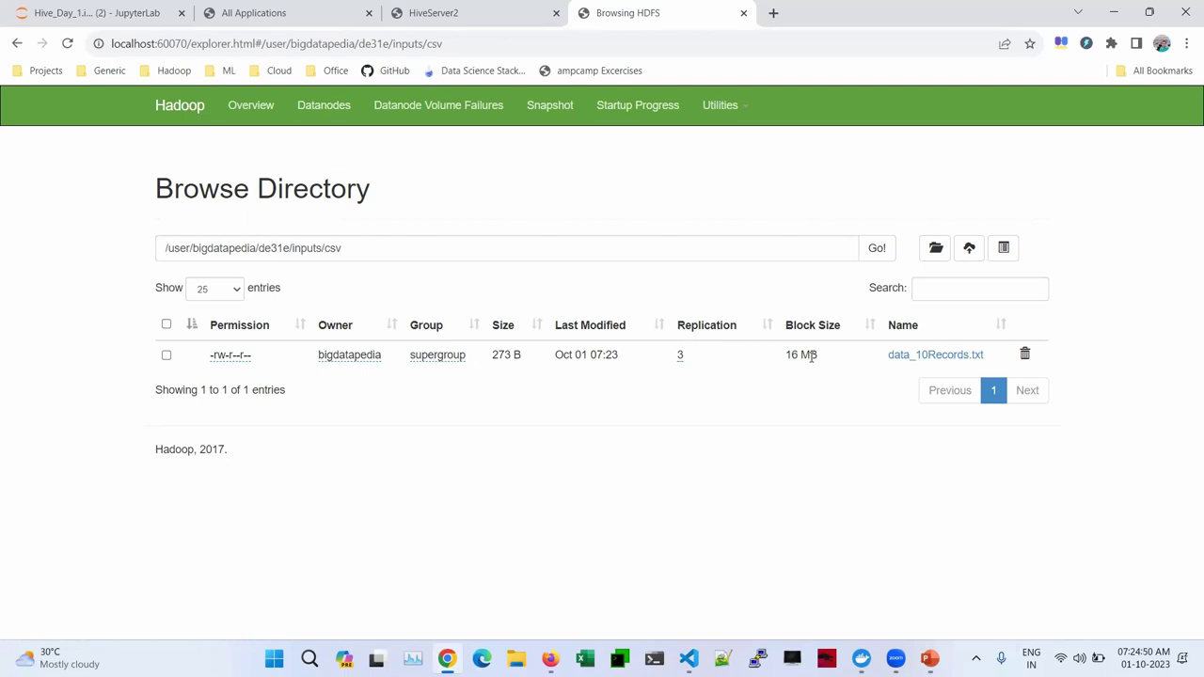
Examine the block size of data_10Records.txt, and open its file information to check which datanodes hold the block
left_click_drag(786, 355, 844, 361)
left_click(818, 405)
left_click_drag(786, 355, 814, 358)
left_click(914, 355)
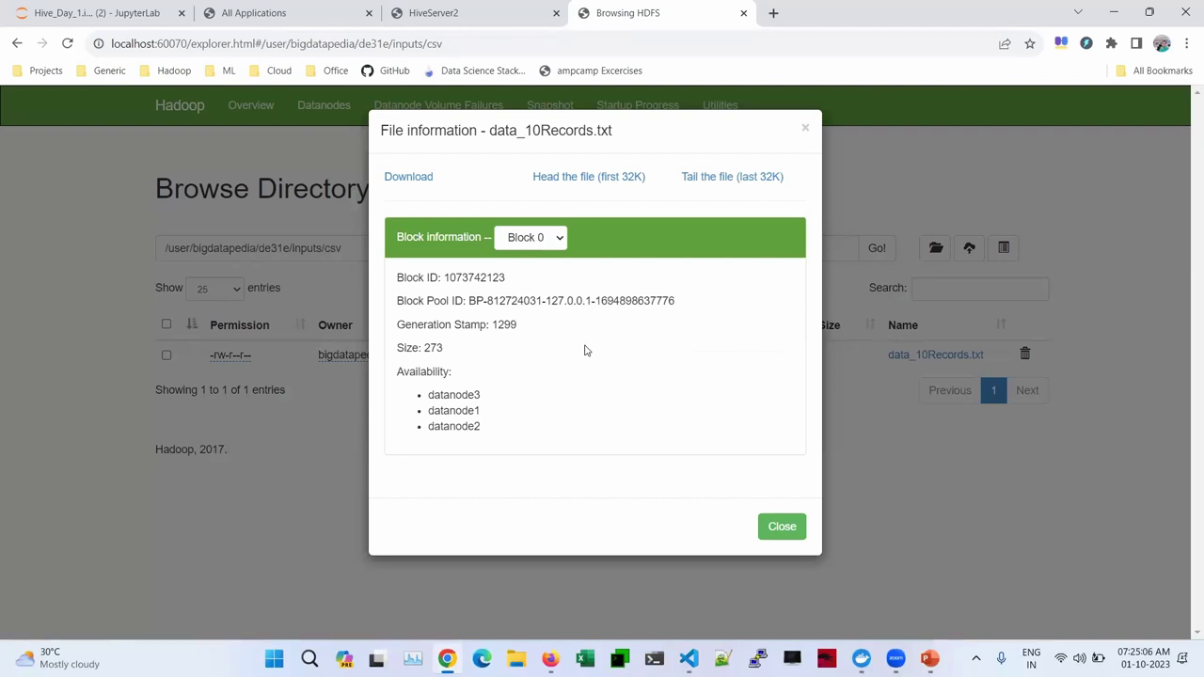
left_click_drag(430, 414, 503, 435)
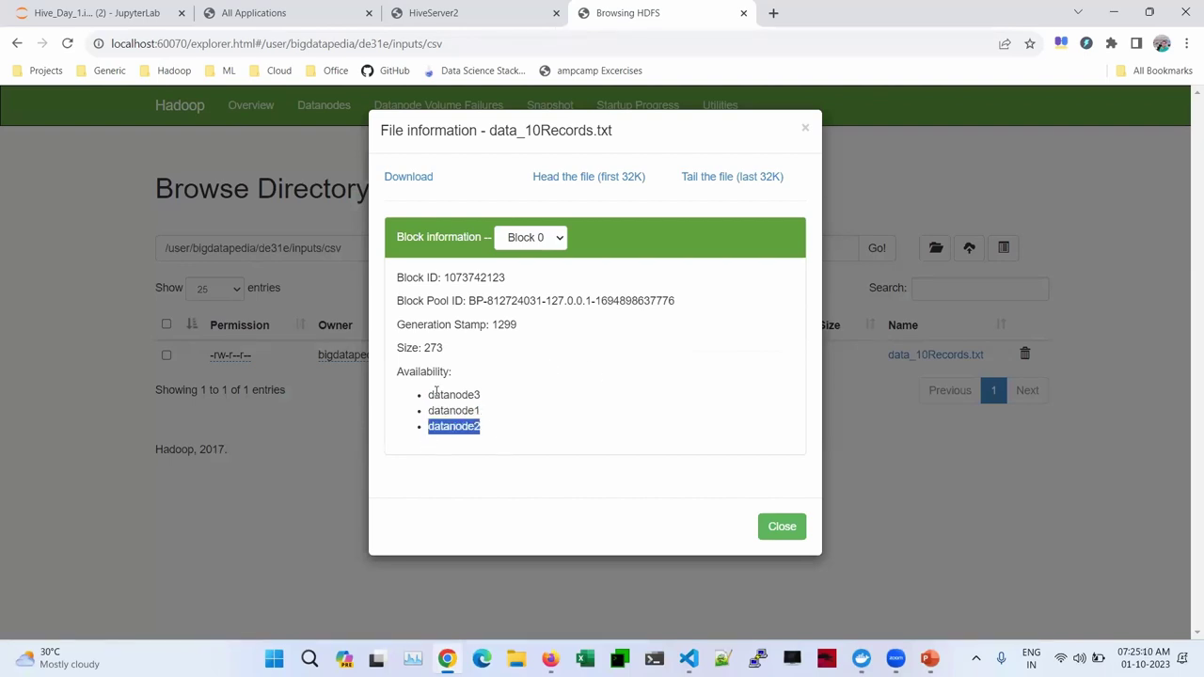
Examine the datanodes, block list and block ID shown in the file information of data_10Records.txt
left_click_drag(433, 395, 481, 396)
double_click(461, 394)
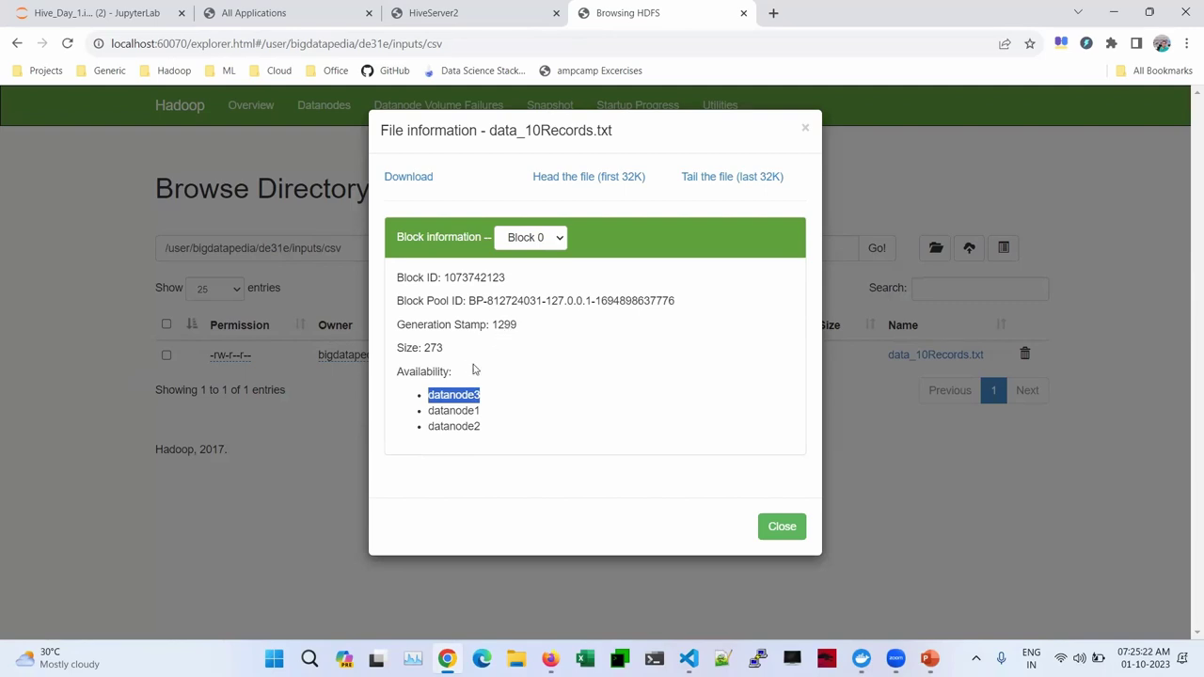
left_click(529, 351)
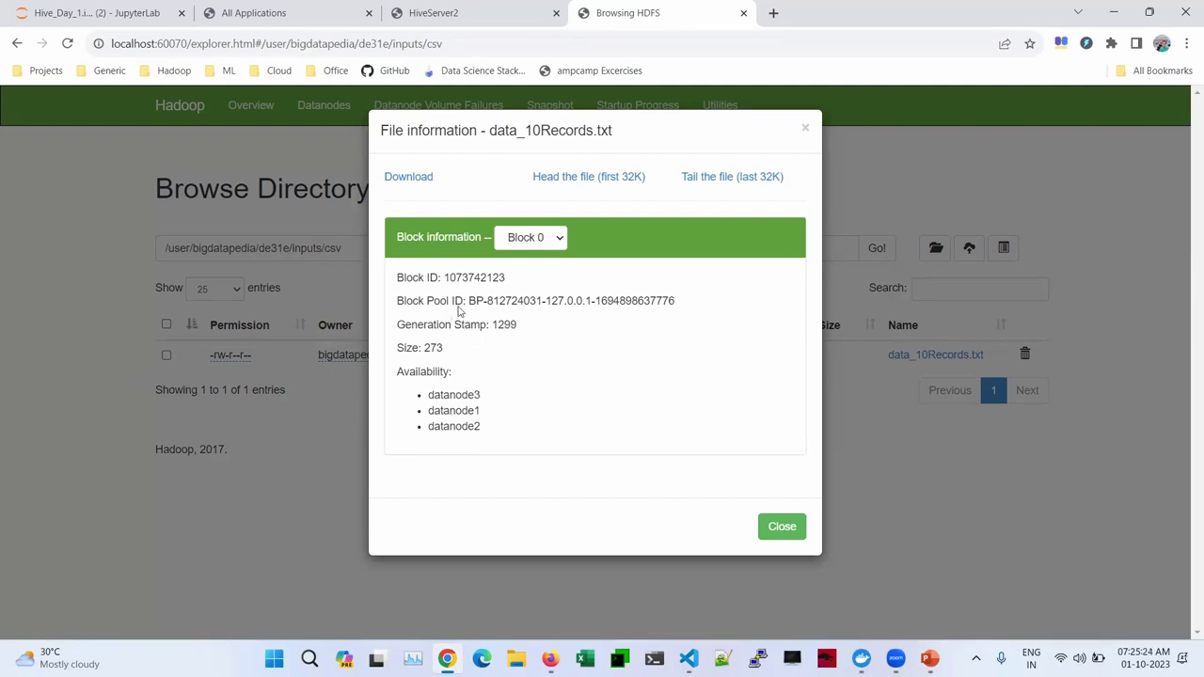
left_click(538, 239)
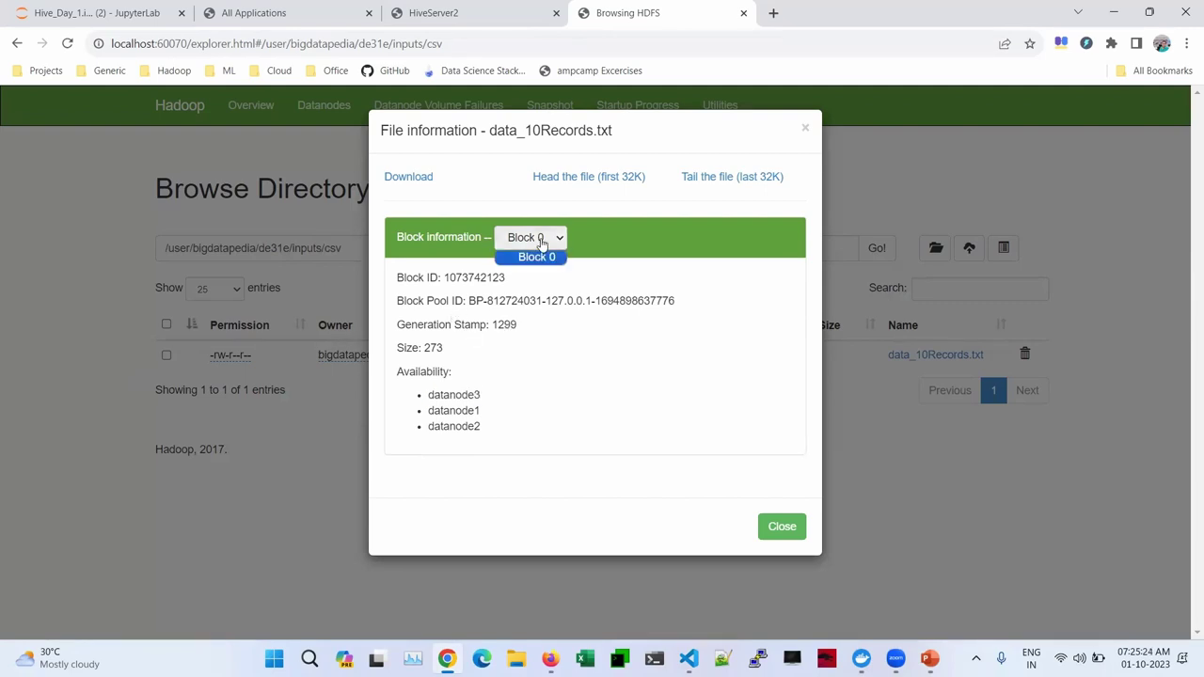
left_click(569, 455)
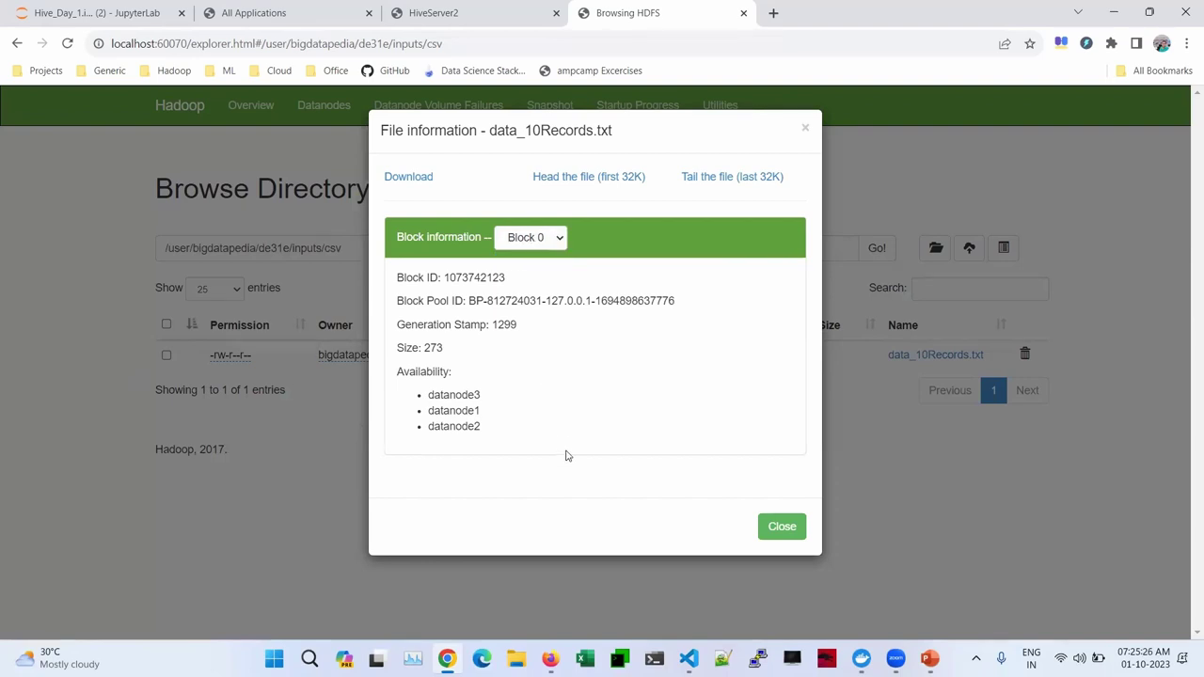
double_click(468, 277)
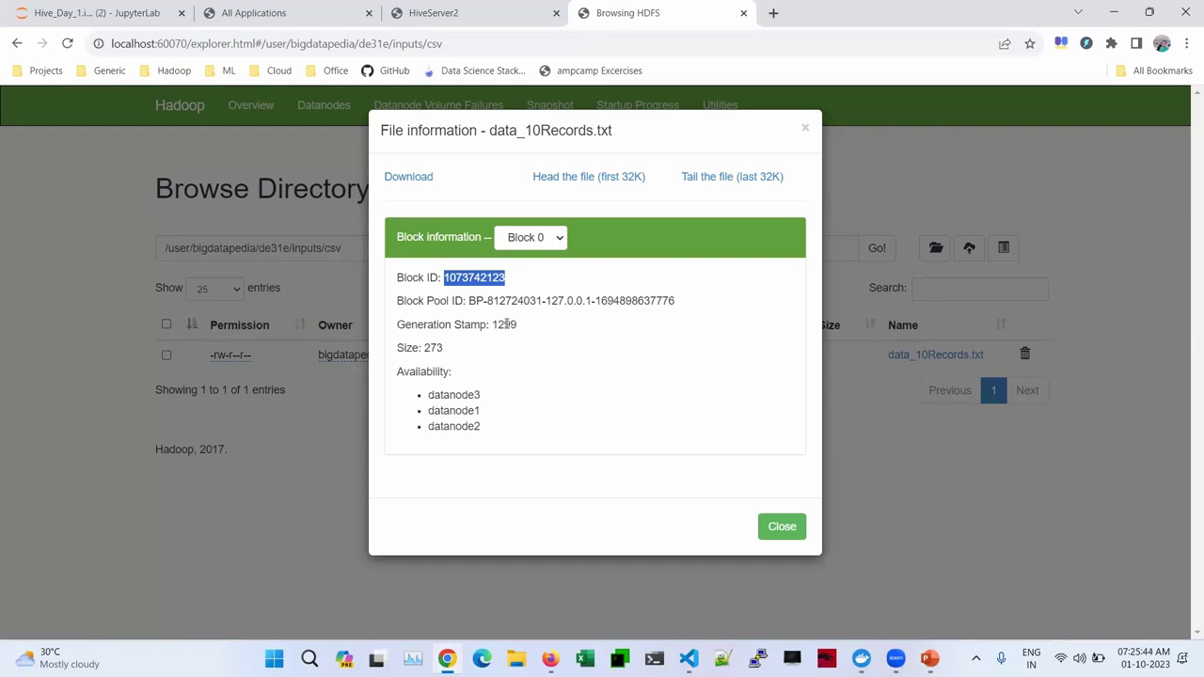
left_click(643, 333)
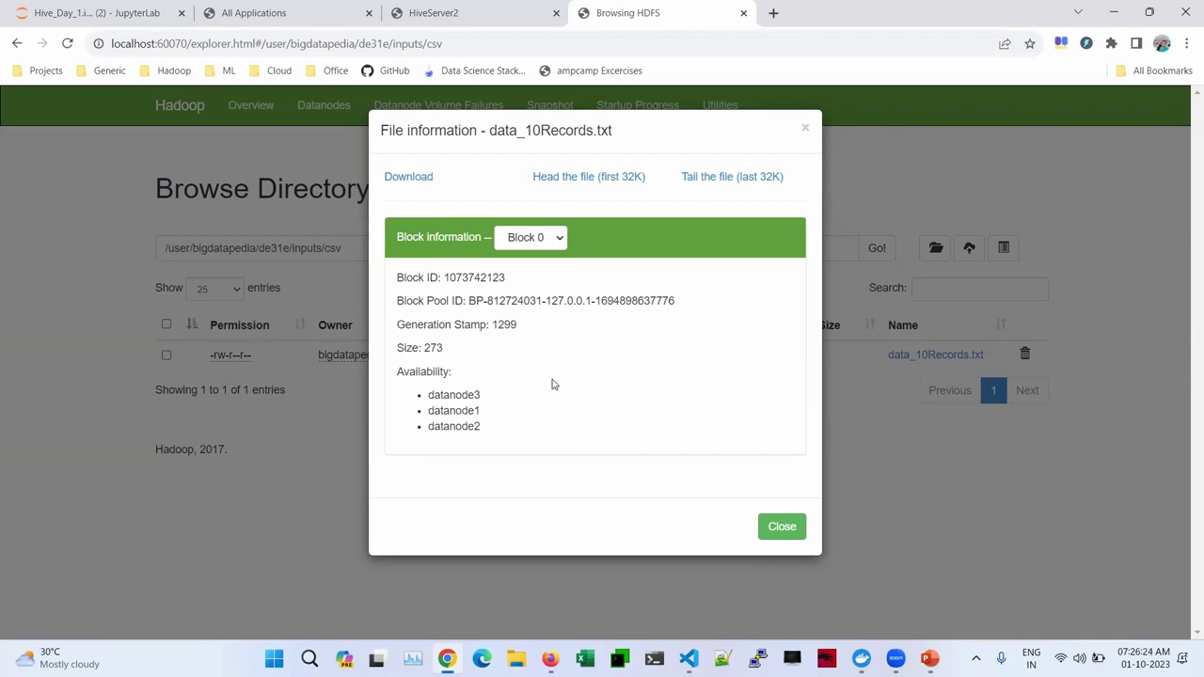
double_click(466, 279)
left_click(467, 281)
double_click(458, 279)
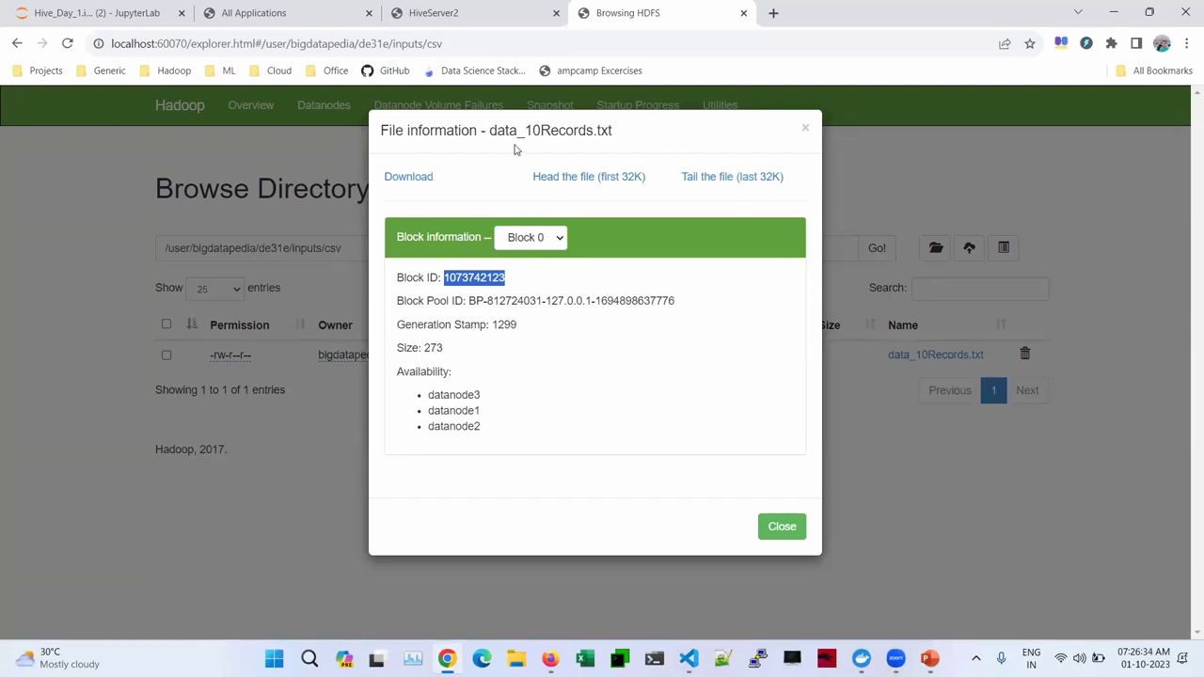
left_click_drag(489, 132, 627, 132)
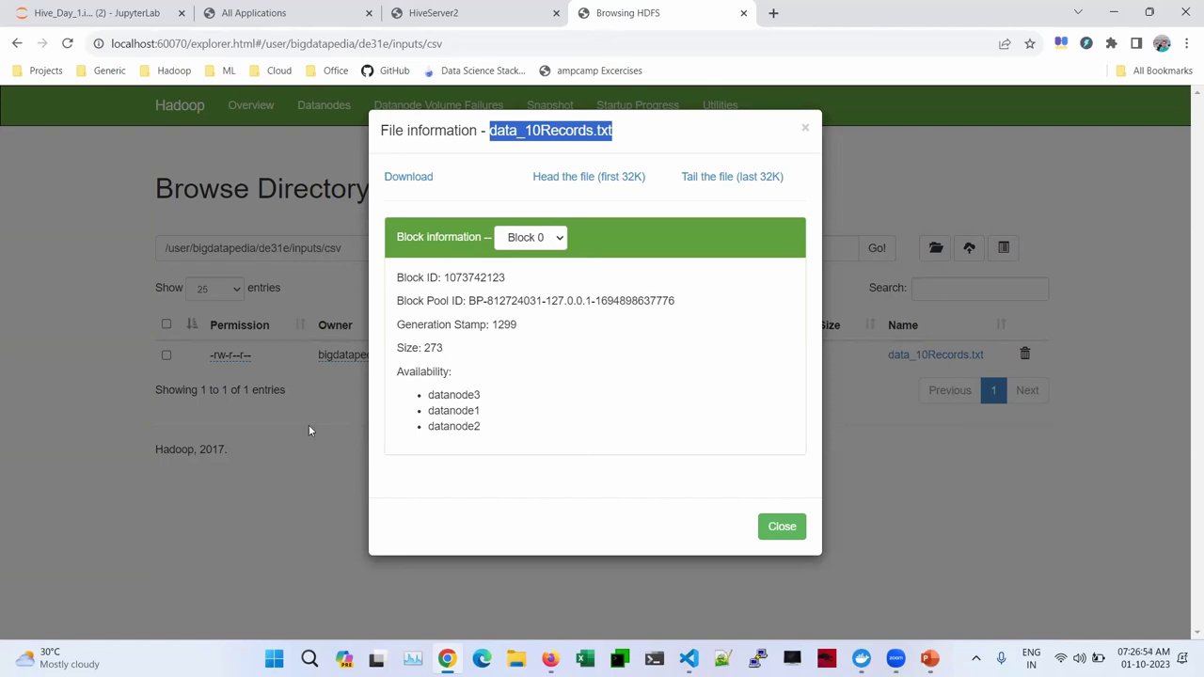
Check which blocks can be chosen in the block information of data_10Records.txt
left_click(530, 240)
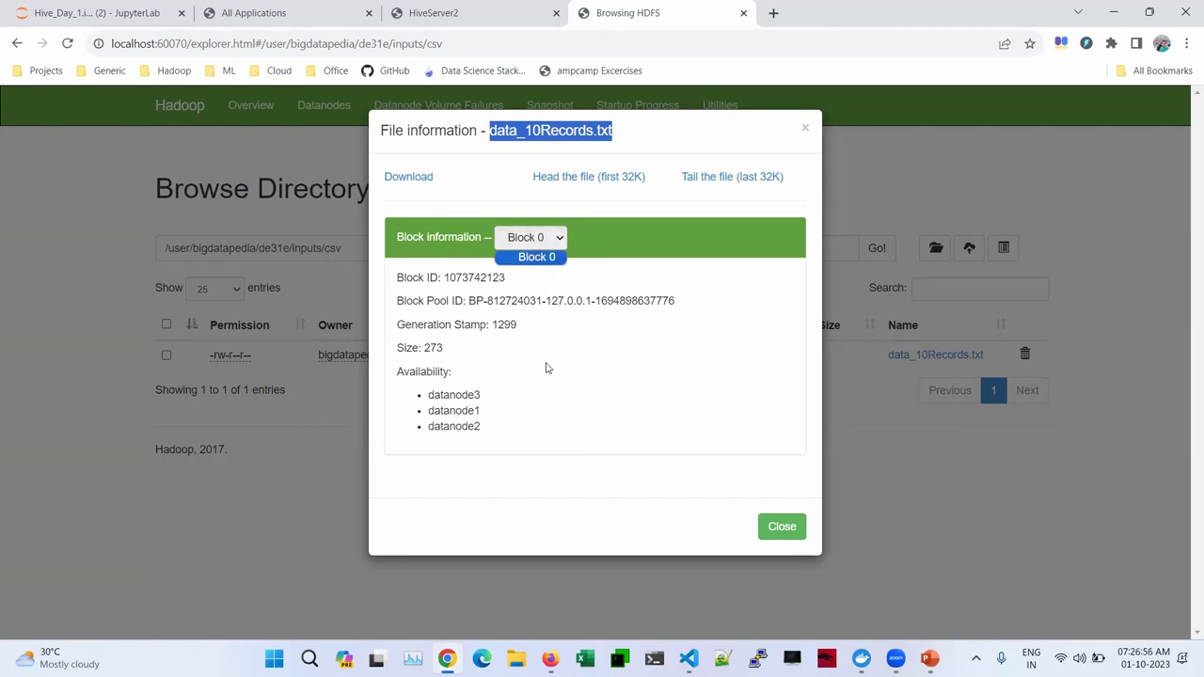
left_click(520, 240)
left_click(534, 239)
left_click(533, 254)
left_click(533, 241)
left_click(603, 451)
left_click(538, 246)
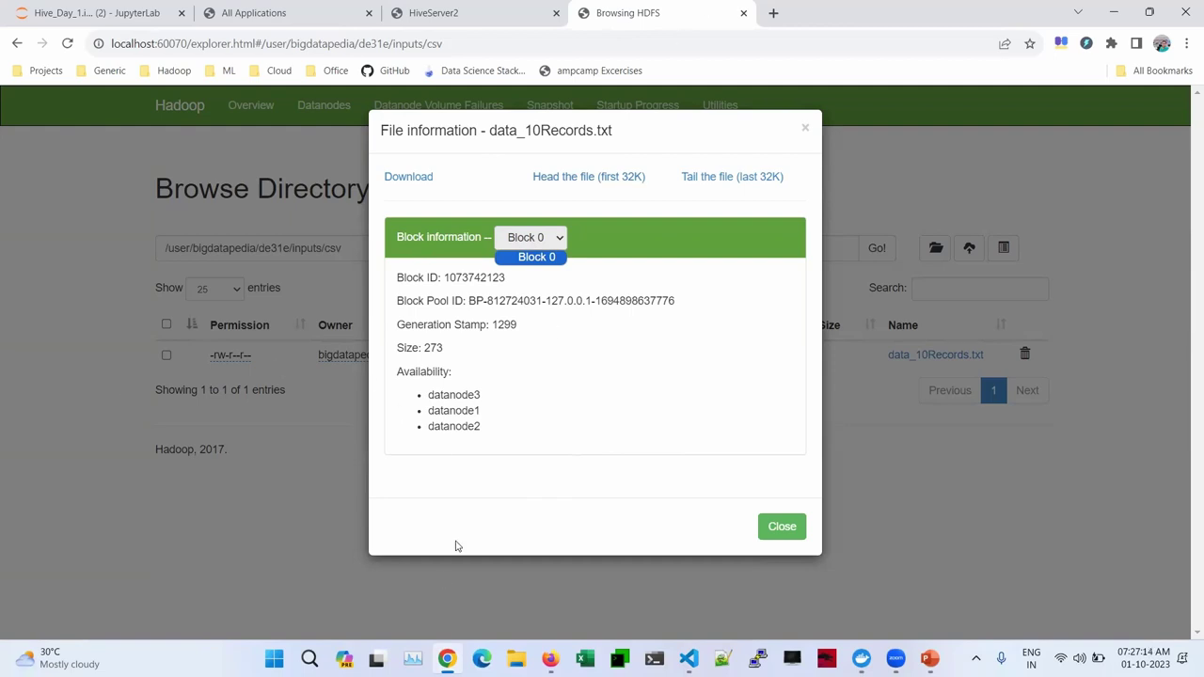
left_click(561, 378)
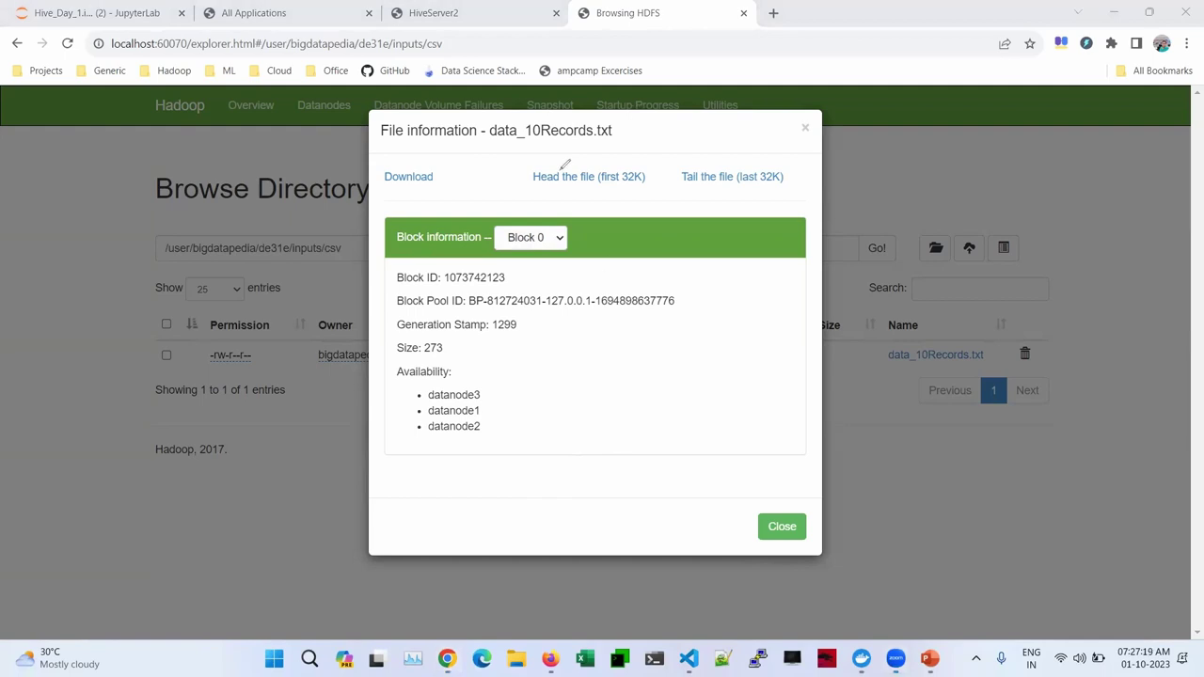
Handwrite the block calculation 512 MB / 128 = 4 × 3 = 12 over the page, box the 12, and erase the annotations
mouse_move(623, 329)
left_mouse_down()
mouse_move(636, 367)
mouse_move(640, 323)
left_mouse_up()
mouse_move(707, 258)
left_mouse_down()
mouse_move(679, 271)
mouse_move(657, 343)
mouse_move(750, 317)
left_mouse_up()
mouse_move(761, 267)
left_mouse_down()
mouse_move(800, 270)
mouse_move(835, 212)
mouse_move(851, 242)
left_mouse_up()
left_click_drag(837, 193, 858, 231)
left_click_drag(932, 216, 824, 389)
left_click_drag(886, 341, 910, 396)
left_click_drag(960, 307, 924, 348)
left_click_drag(962, 358, 948, 371)
mouse_move(972, 294)
left_mouse_down()
mouse_move(1013, 347)
mouse_move(969, 280)
left_mouse_up()
mouse_move(568, 475)
left_mouse_down()
mouse_move(612, 463)
mouse_move(641, 485)
left_mouse_up()
mouse_move(658, 425)
left_mouse_down()
mouse_move(707, 438)
mouse_move(697, 432)
mouse_move(705, 483)
left_mouse_up()
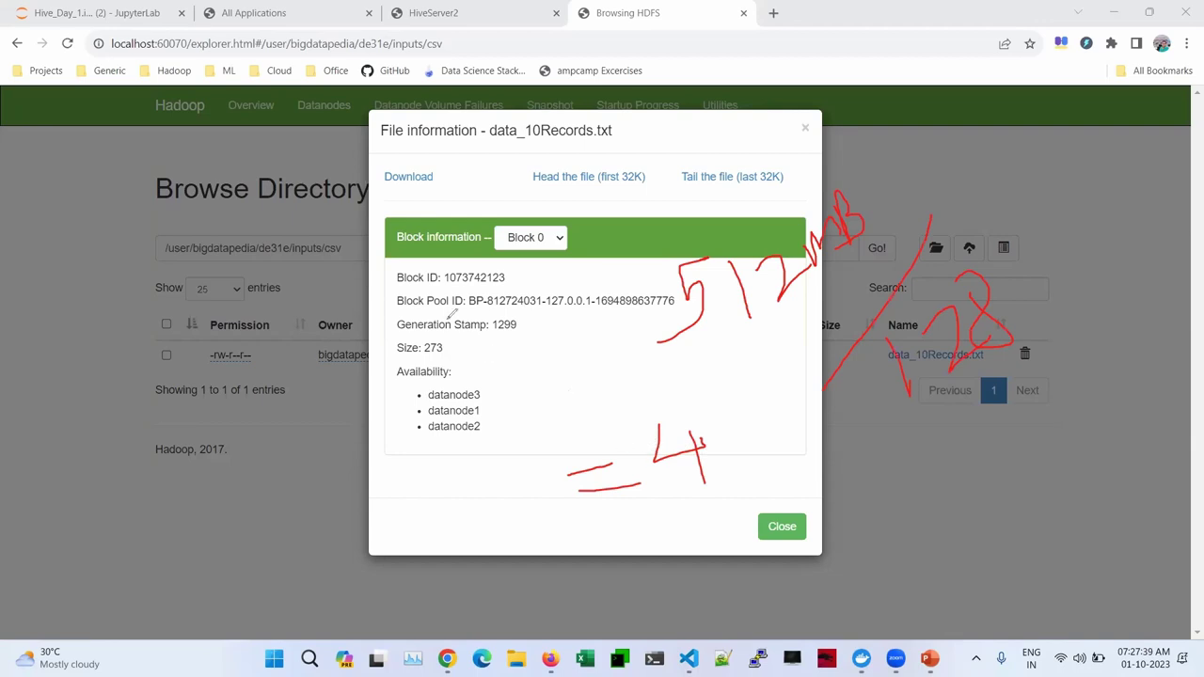
left_click_drag(749, 410, 844, 461)
left_click_drag(818, 417, 784, 495)
mouse_move(872, 423)
left_mouse_down()
mouse_move(873, 458)
mouse_move(975, 429)
left_mouse_up()
left_click_drag(926, 469, 975, 457)
mouse_move(1037, 409)
left_mouse_down()
mouse_move(1053, 459)
mouse_move(1078, 429)
mouse_move(1115, 426)
left_mouse_up()
mouse_move(1134, 350)
left_mouse_down()
mouse_move(1011, 491)
mouse_move(1176, 471)
left_mouse_up()
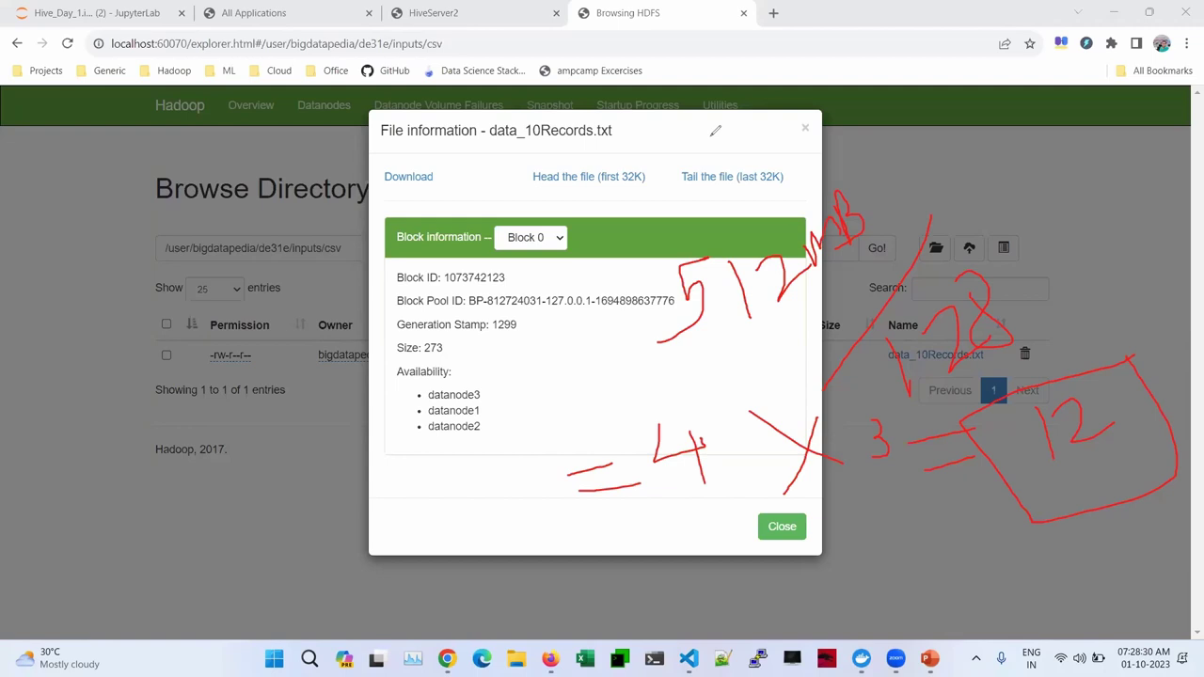
key("e")
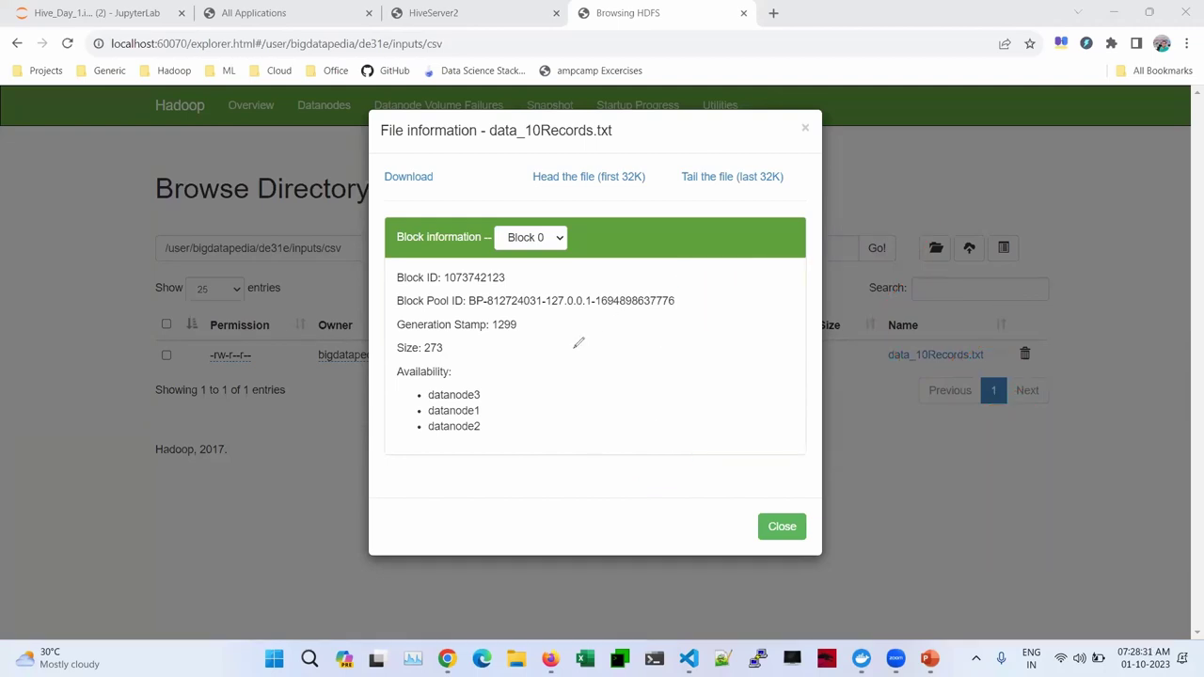
Sketch three block squares over the page, with arrows from the outer two, and write datanode labels D1, D2 and D3 below
mouse_move(550, 328)
left_mouse_down()
mouse_move(551, 362)
mouse_move(595, 324)
mouse_move(532, 321)
left_mouse_up()
mouse_move(642, 305)
left_mouse_down()
mouse_move(648, 341)
mouse_move(643, 304)
left_mouse_up()
mouse_move(751, 283)
left_mouse_down()
mouse_move(758, 318)
mouse_move(780, 261)
mouse_move(753, 280)
left_mouse_up()
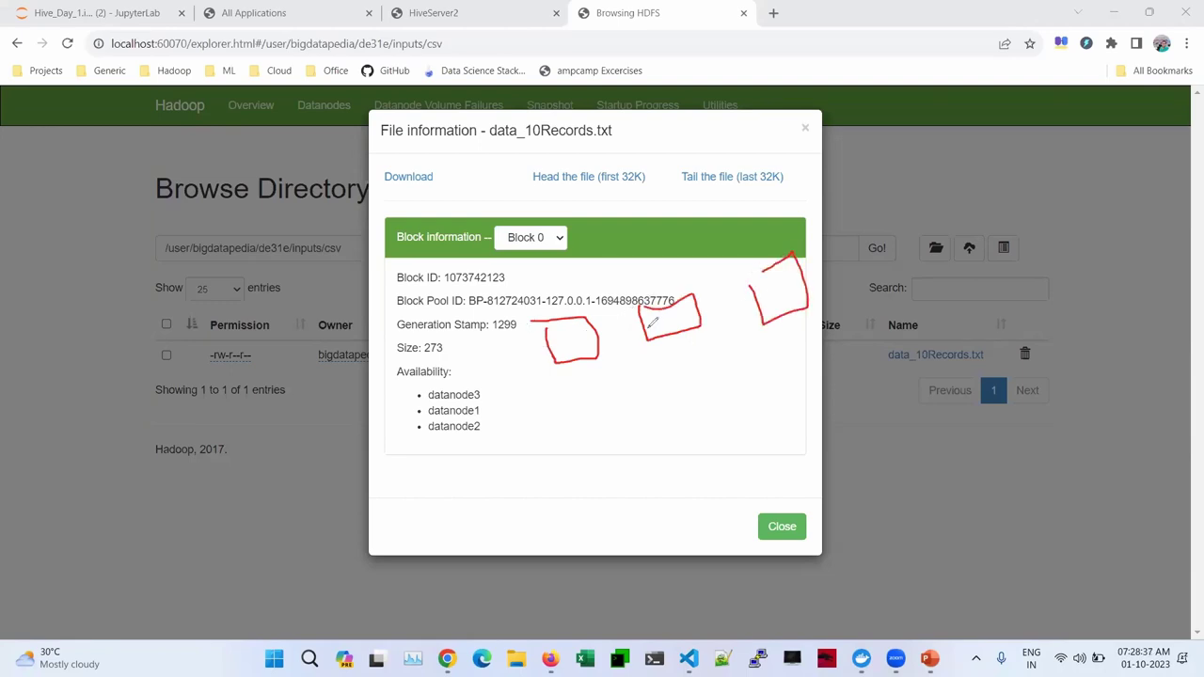
left_click_drag(581, 353, 589, 399)
mouse_move(555, 435)
left_mouse_down()
mouse_move(562, 422)
mouse_move(584, 448)
left_mouse_up()
left_click_drag(607, 435, 607, 457)
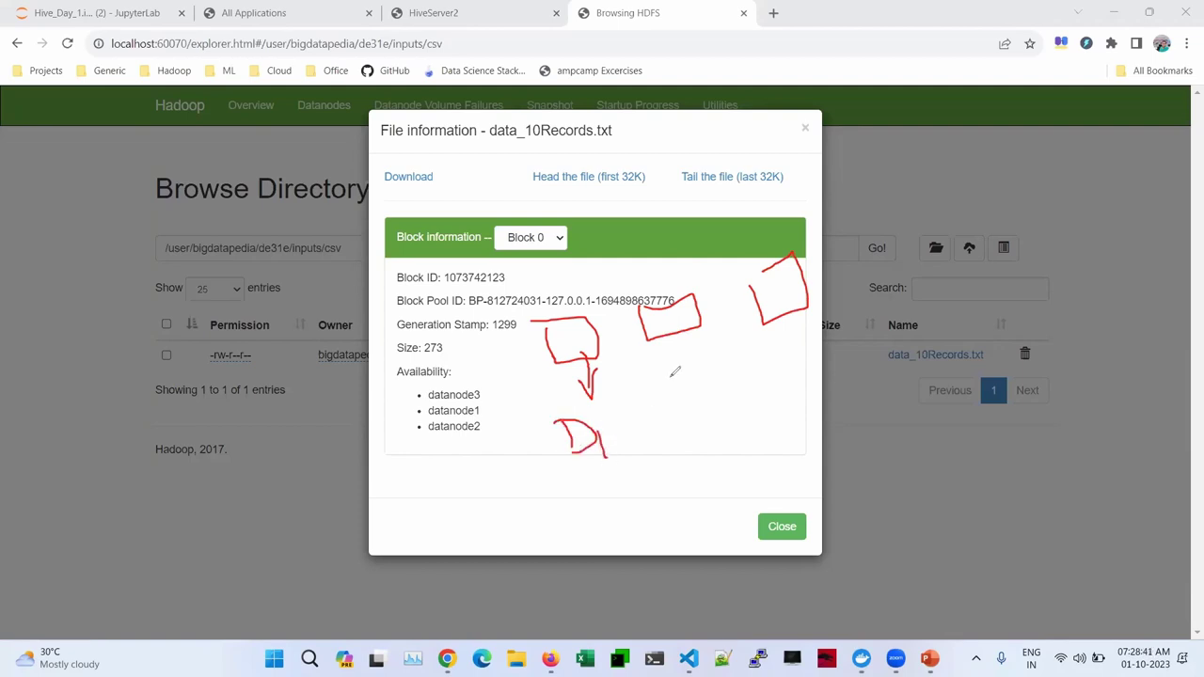
left_click_drag(687, 378, 694, 424)
mouse_move(679, 389)
left_mouse_down()
mouse_move(696, 380)
mouse_move(691, 431)
mouse_move(793, 408)
left_mouse_up()
left_click_drag(795, 318, 823, 382)
mouse_move(836, 352)
left_mouse_down()
mouse_move(864, 401)
mouse_move(868, 367)
mouse_move(852, 416)
left_mouse_up()
mouse_move(894, 374)
left_mouse_down()
mouse_move(924, 395)
mouse_move(901, 410)
left_mouse_up()
Draw replica branches below D1, D2 and D3 and number the datanodes at their ends
left_click_drag(586, 470, 562, 515)
left_click_drag(587, 470, 642, 529)
mouse_move(731, 444)
left_mouse_down()
mouse_move(717, 510)
mouse_move(792, 491)
left_mouse_up()
mouse_move(898, 428)
left_mouse_down()
mouse_move(901, 487)
mouse_move(939, 459)
left_mouse_up()
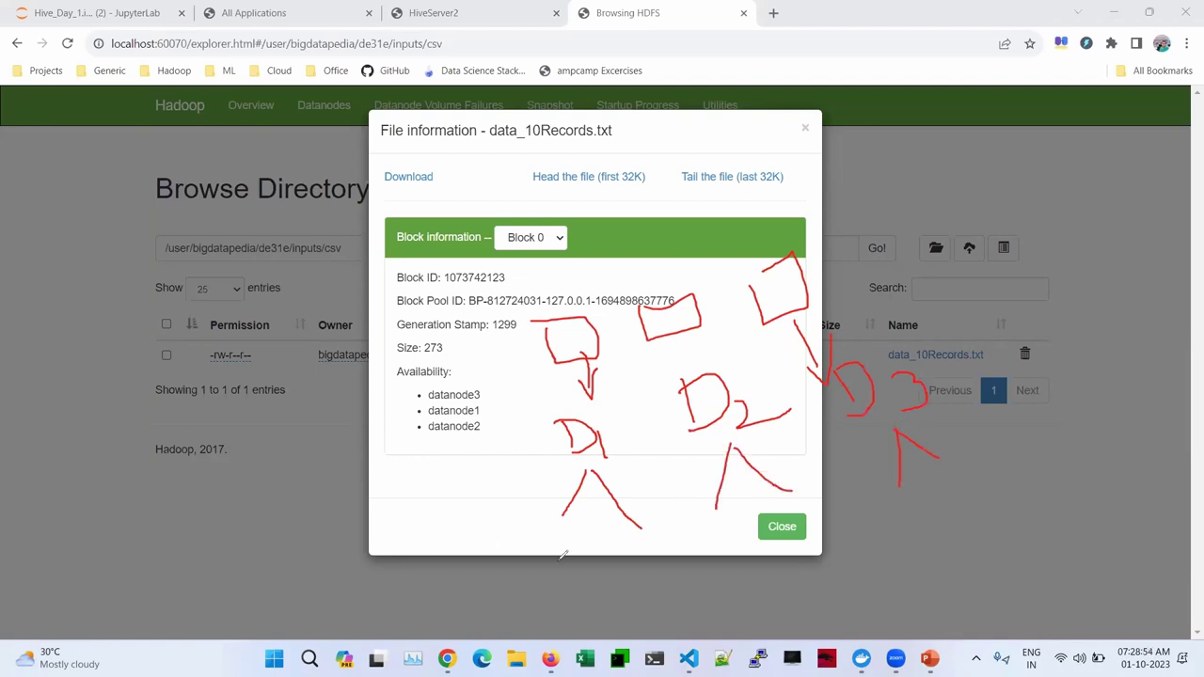
mouse_move(516, 530)
left_mouse_down()
mouse_move(523, 561)
mouse_move(568, 560)
mouse_move(596, 541)
mouse_move(663, 548)
mouse_move(666, 570)
left_mouse_up()
left_click_drag(713, 527, 721, 560)
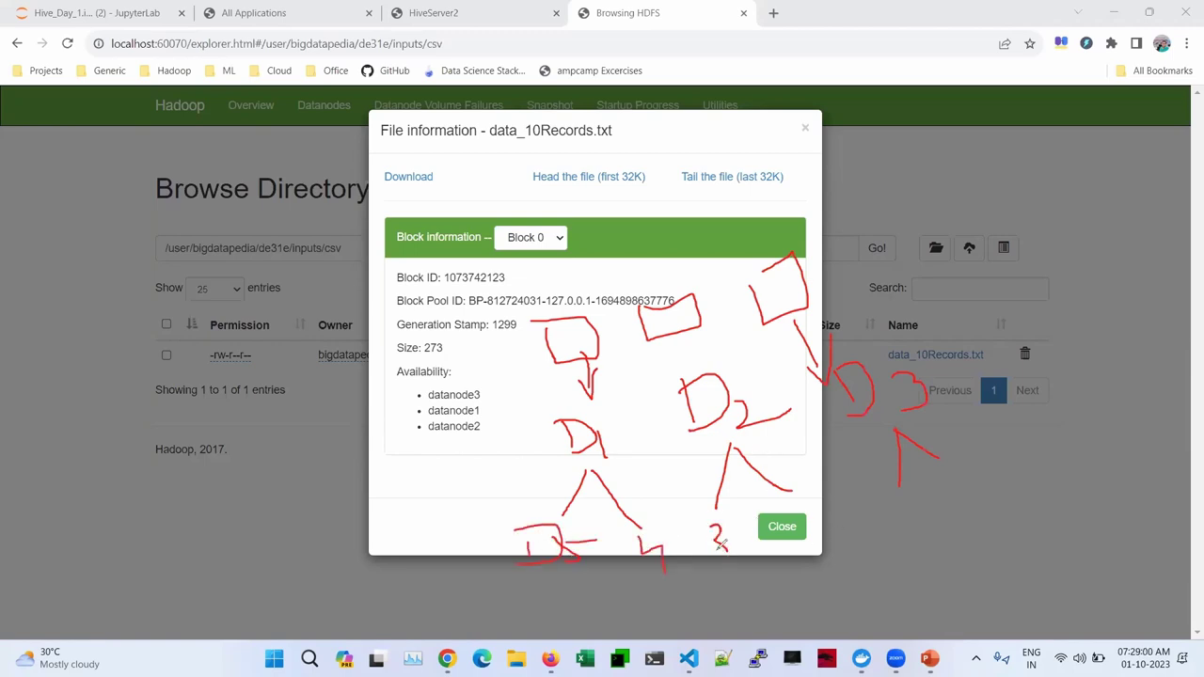
left_click_drag(815, 504, 845, 546)
mouse_move(915, 493)
left_mouse_down()
mouse_move(905, 541)
mouse_move(899, 526)
mouse_move(1059, 491)
left_mouse_up()
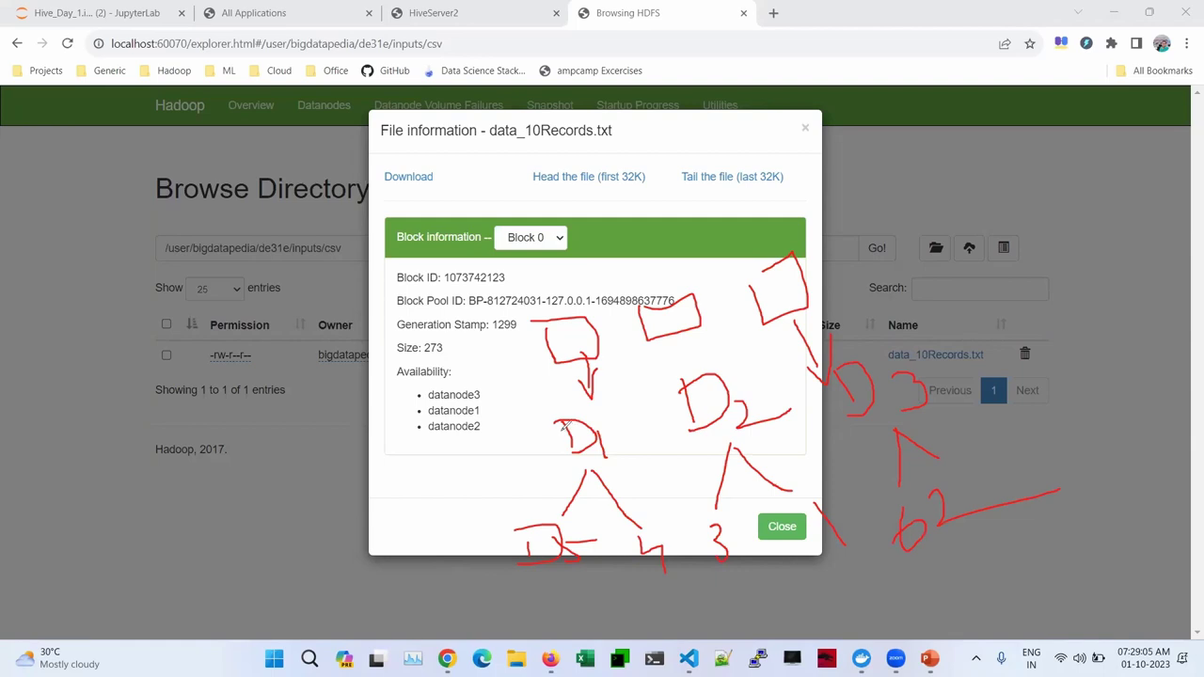
Box D1, label the three block squares B1, B2 and 3, and erase the whole sketch to leave annotation mode
mouse_move(541, 424)
left_mouse_down()
mouse_move(663, 463)
mouse_move(510, 509)
left_mouse_up()
left_click_drag(499, 441, 509, 508)
left_click_drag(498, 442, 579, 419)
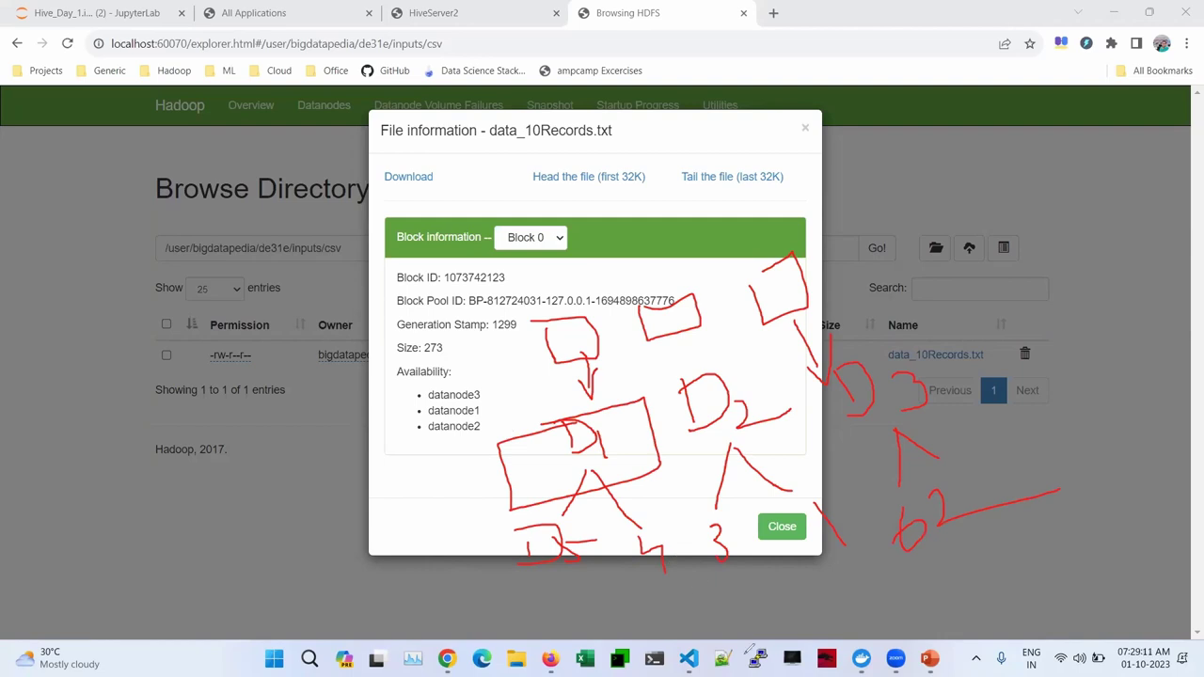
mouse_move(563, 330)
left_mouse_down()
mouse_move(569, 365)
mouse_move(591, 331)
mouse_move(579, 356)
mouse_move(617, 369)
left_mouse_up()
mouse_move(683, 305)
left_mouse_down()
mouse_move(670, 311)
mouse_move(677, 318)
left_mouse_up()
mouse_move(678, 318)
left_mouse_down()
mouse_move(687, 331)
mouse_move(821, 335)
left_mouse_up()
left_click_drag(775, 281, 783, 305)
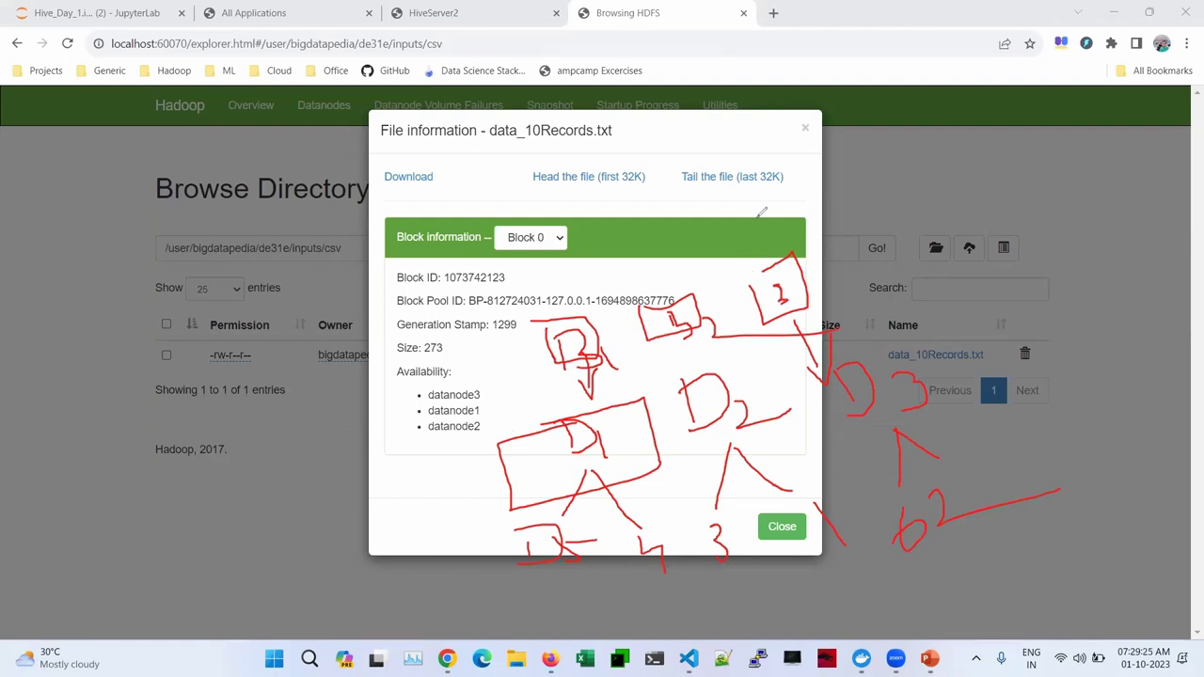
key("e")
key("Escape")
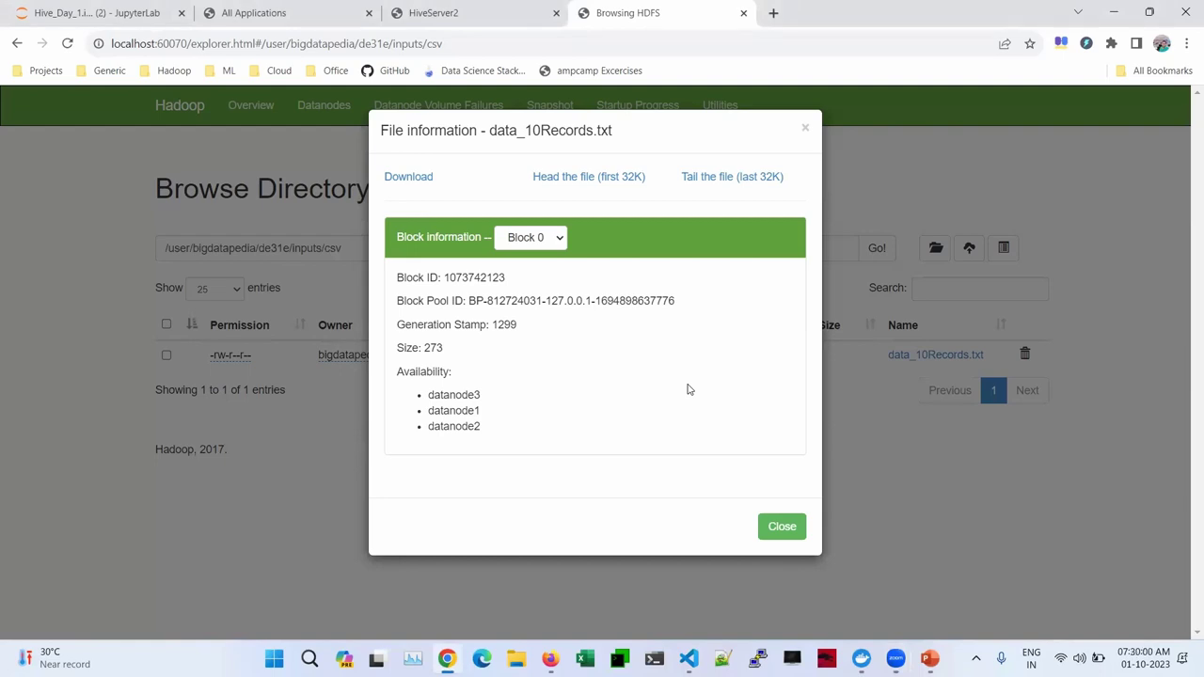
Close the file information, check the block size of data_10Records.txt, and return to the Hive_Day_1.ipynb notebook in JupyterLab
left_click(781, 526)
left_click_drag(811, 355, 792, 354)
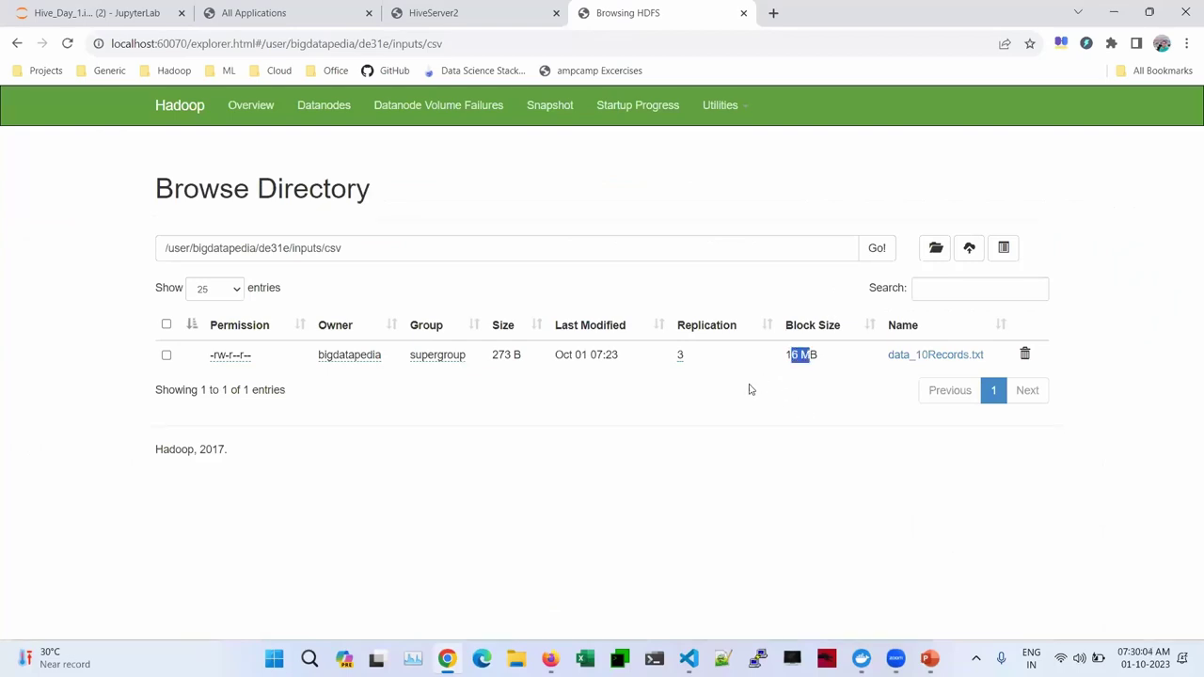
left_click(749, 414)
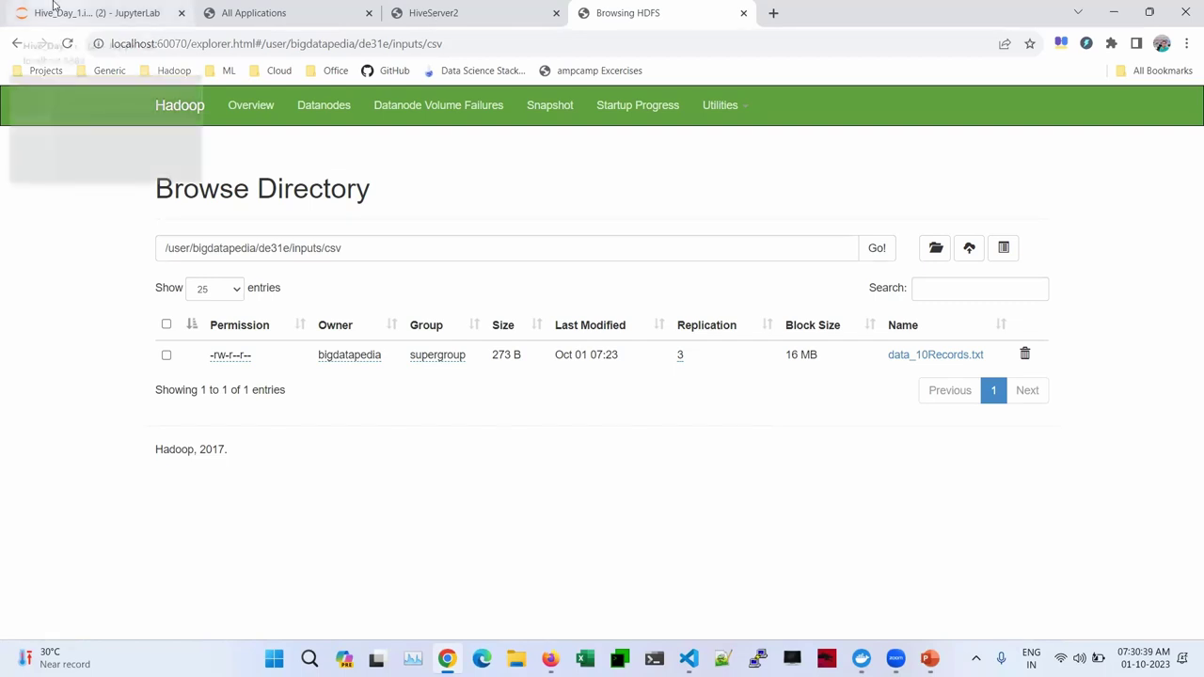
left_click(53, 8)
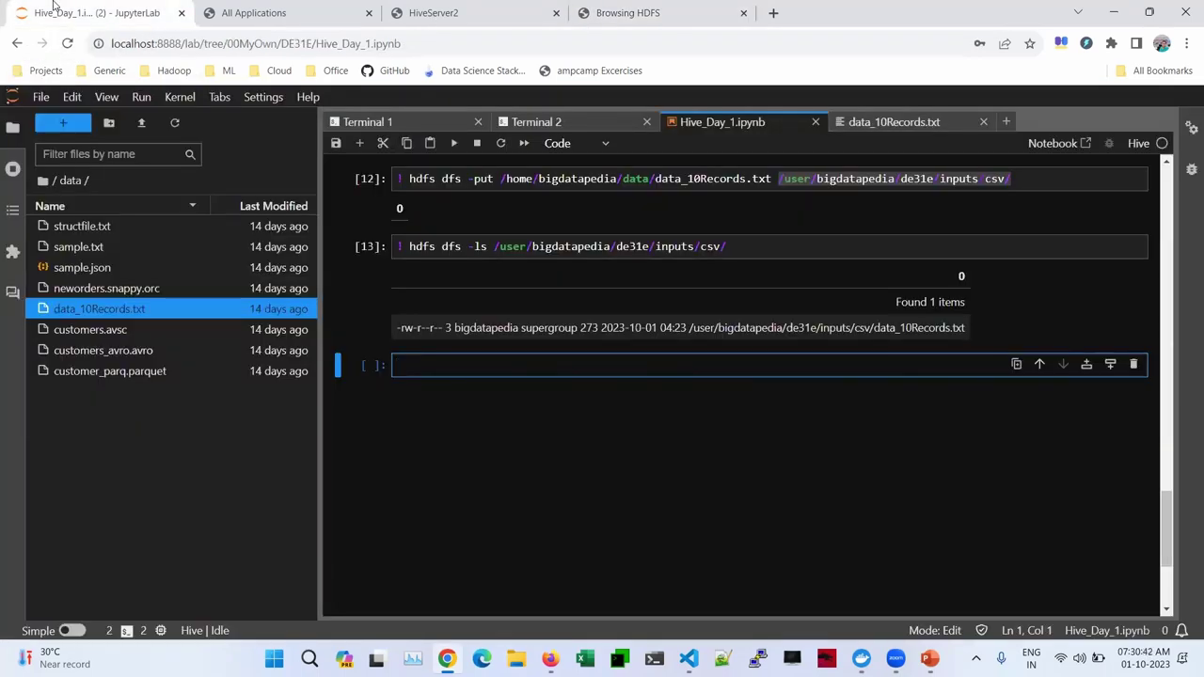